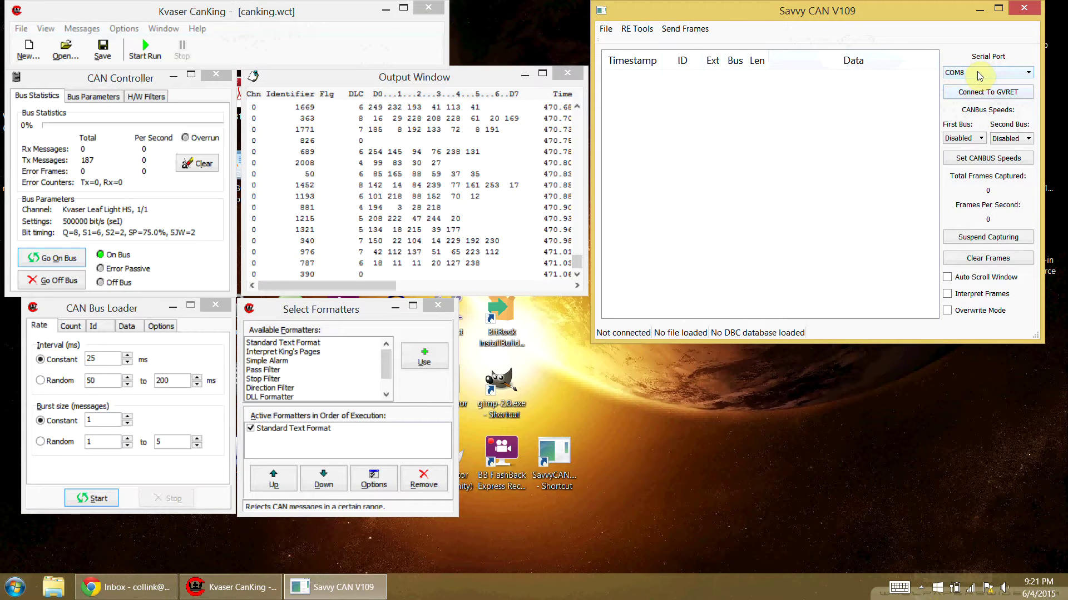
Step: Connect to the GVRET device through serial port COM8
{"action": "left_click", "coordinate": [977, 76]}
{"action": "left_click", "coordinate": [975, 73]}
{"action": "left_click", "coordinate": [977, 98]}
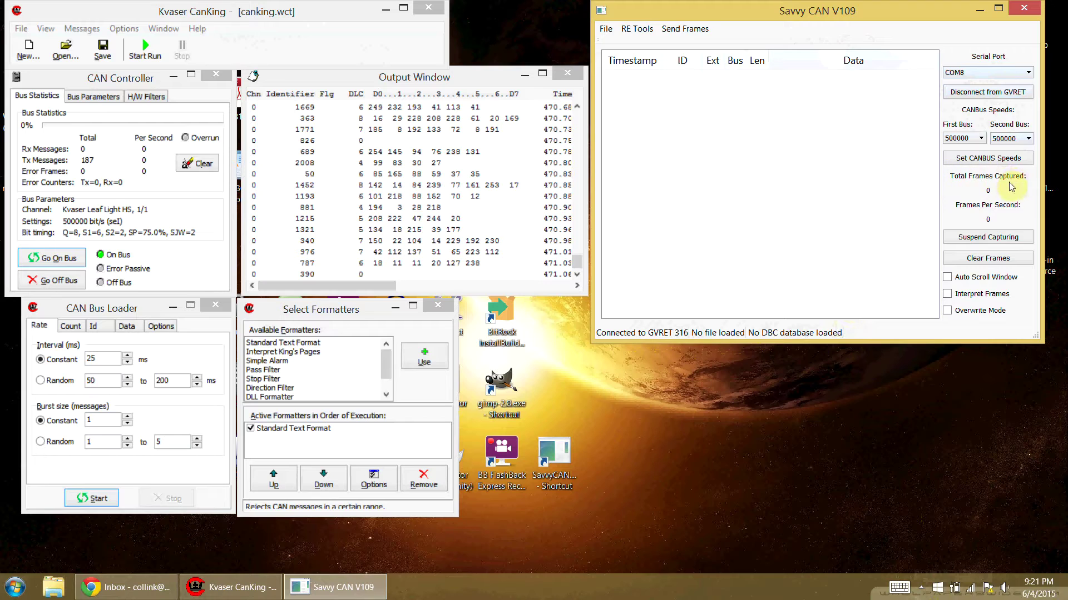
Step: Set both the first and second CAN bus speeds to 500000 and apply them to the device
{"action": "left_click", "coordinate": [981, 139]}
{"action": "left_click", "coordinate": [981, 139]}
{"action": "left_click", "coordinate": [1009, 139]}
{"action": "left_click", "coordinate": [1010, 142]}
{"action": "left_click", "coordinate": [992, 158]}
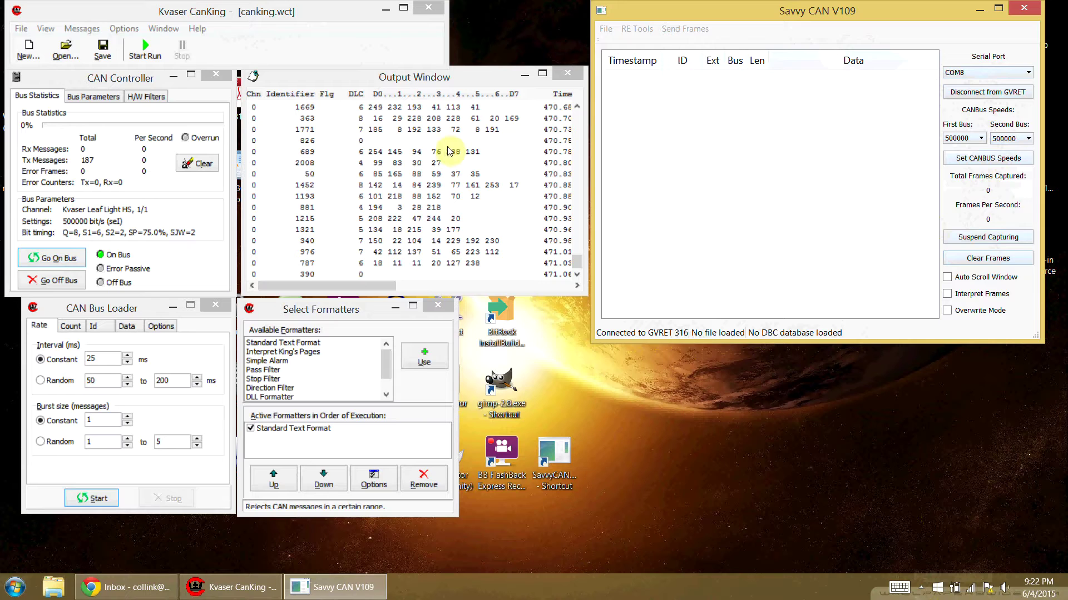
Step: Switch to CanKing and start the CAN Bus Loader sending messages at a constant 25 ms interval
{"action": "left_click", "coordinate": [114, 308]}
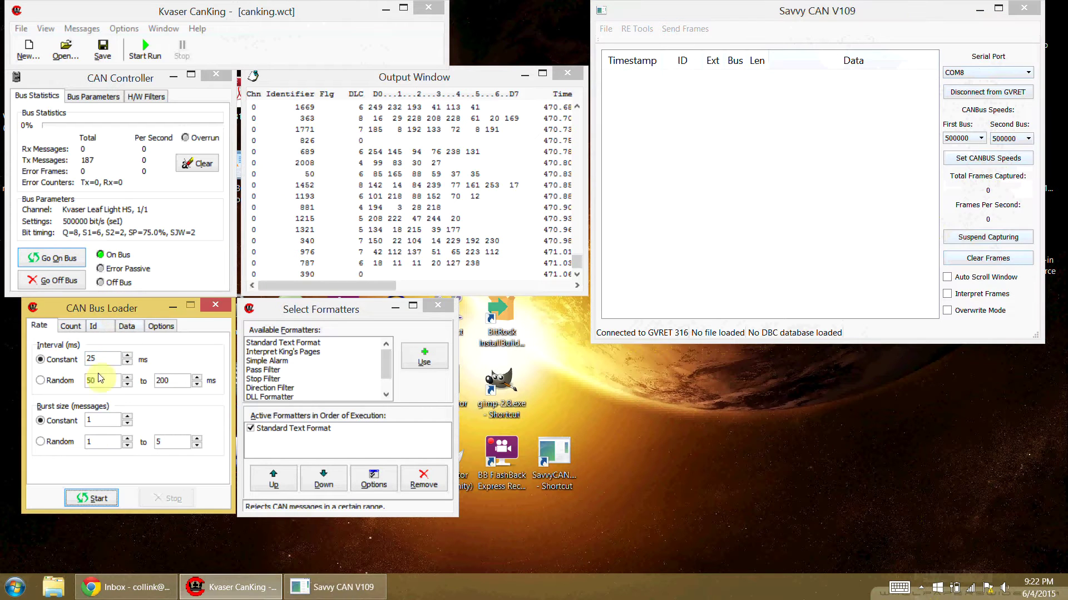
{"action": "left_click", "coordinate": [92, 500]}
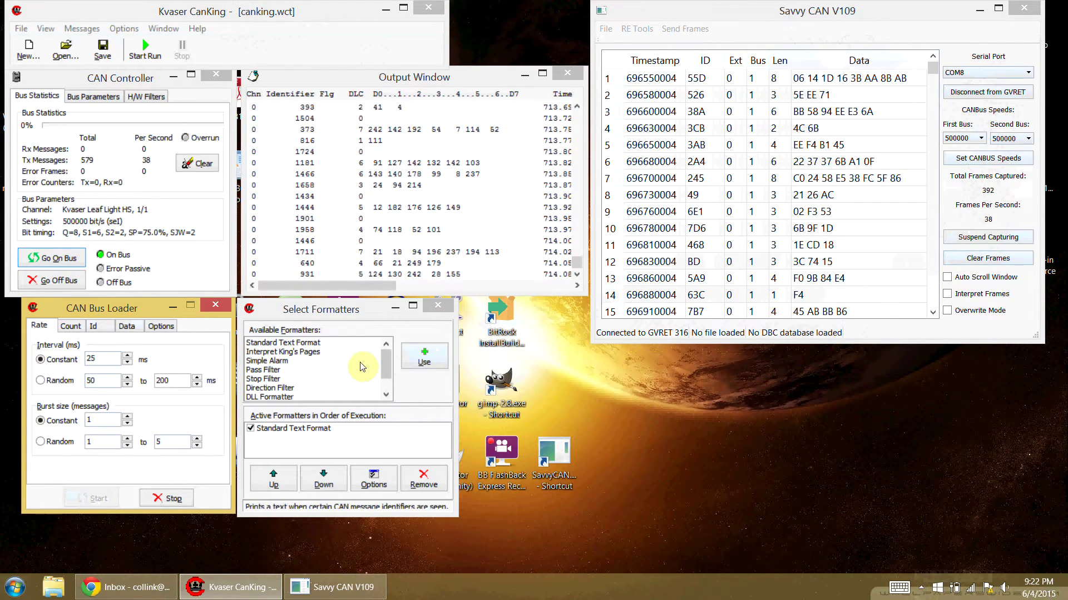
{"action": "left_click", "coordinate": [110, 361]}
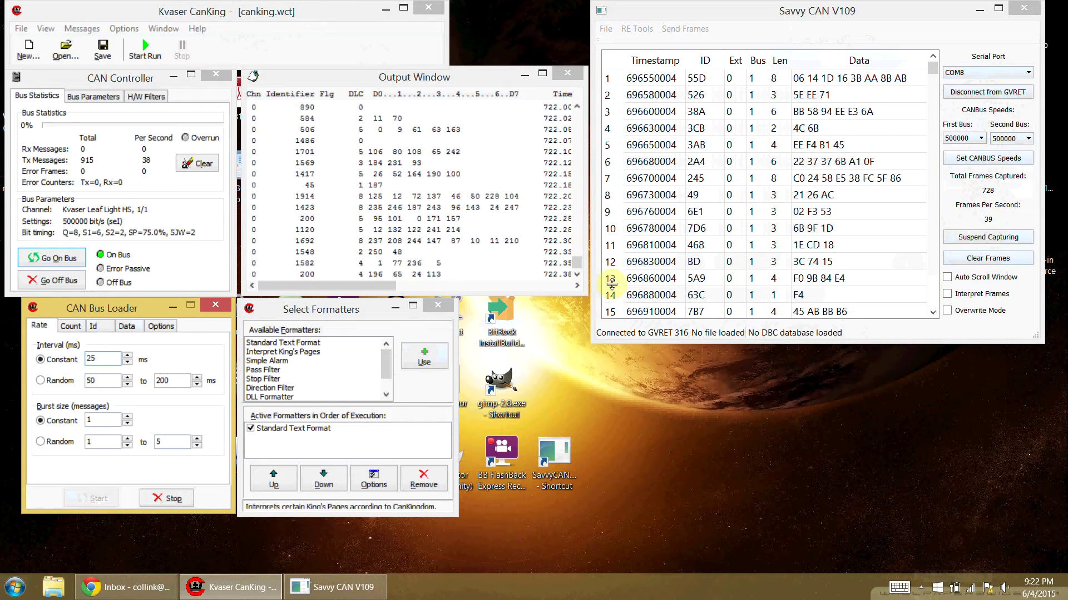
Step: Switch to Savvy CAN, suspend and restart frame capturing, and clear the captured frames
{"action": "left_click", "coordinate": [993, 240]}
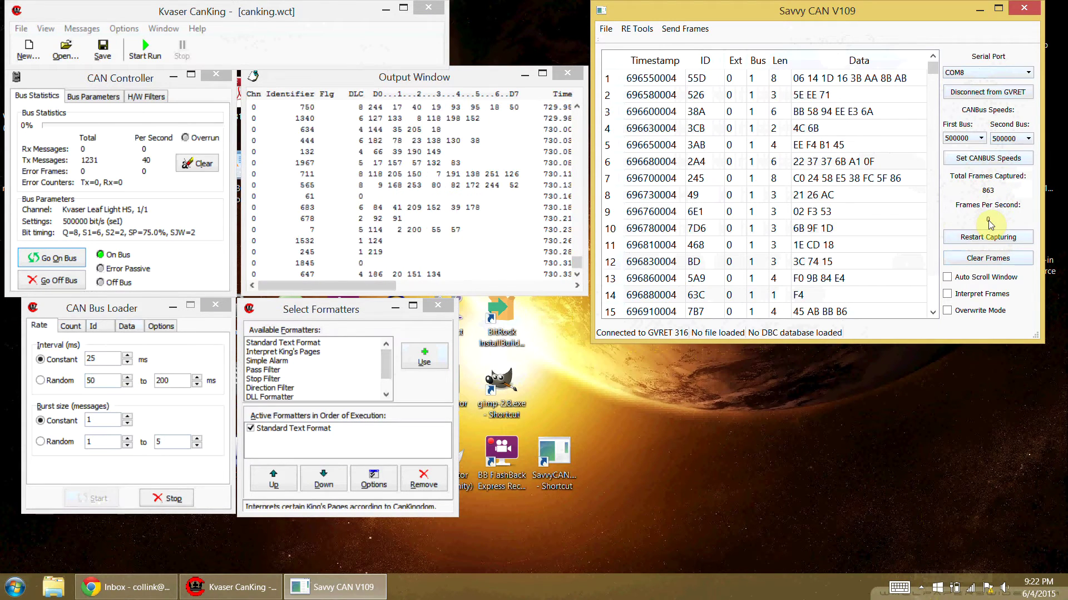
{"action": "left_click", "coordinate": [987, 238]}
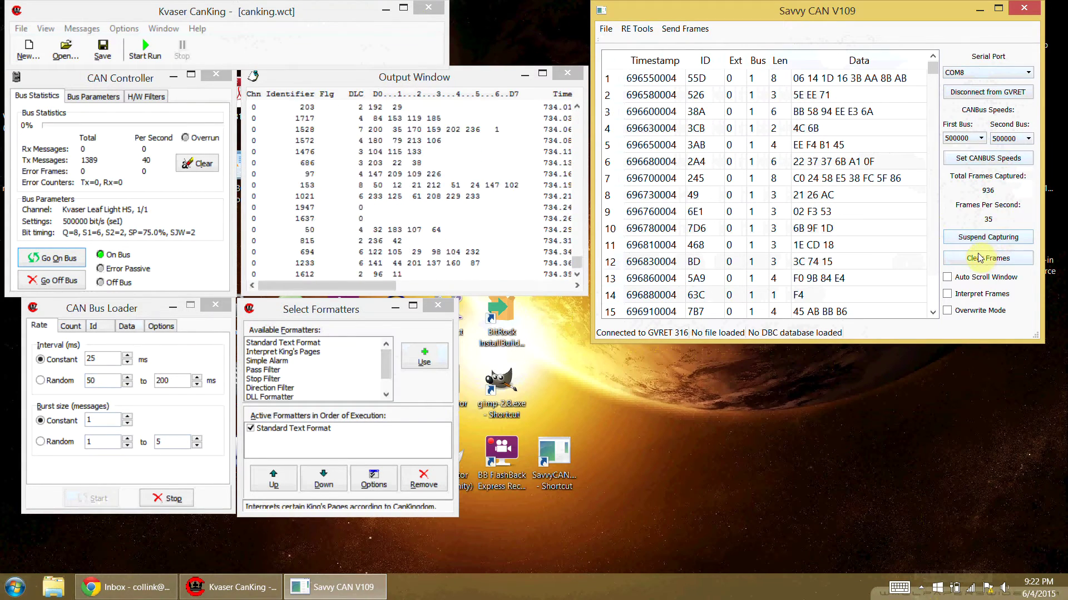
{"action": "left_click", "coordinate": [974, 260]}
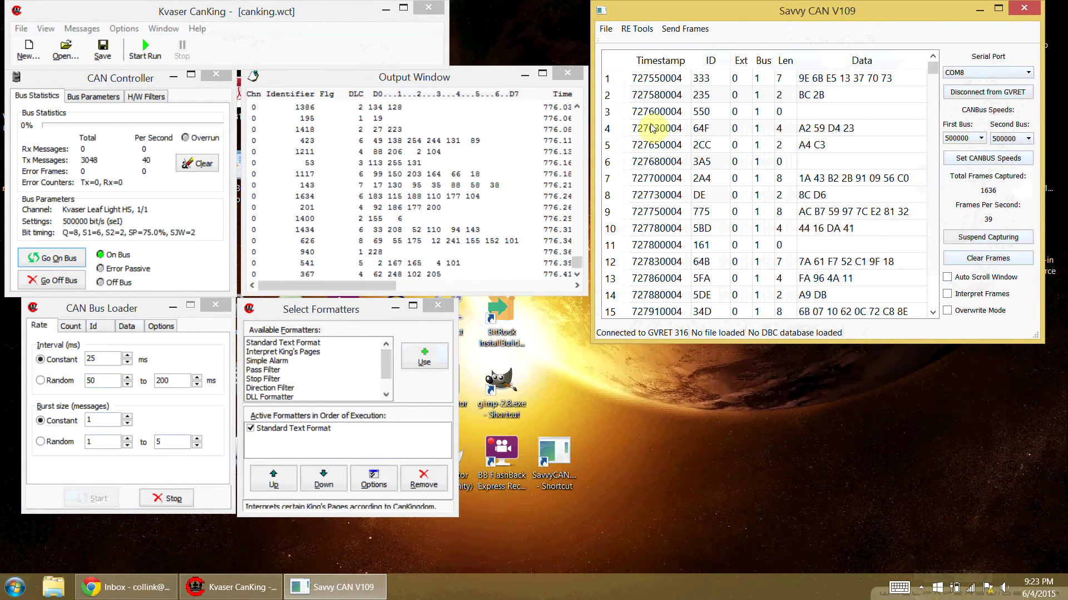
Step: Stop the CAN Bus Loader and examine the first captured frame's Ext, Bus, Len and Data fields
{"action": "left_click", "coordinate": [177, 499]}
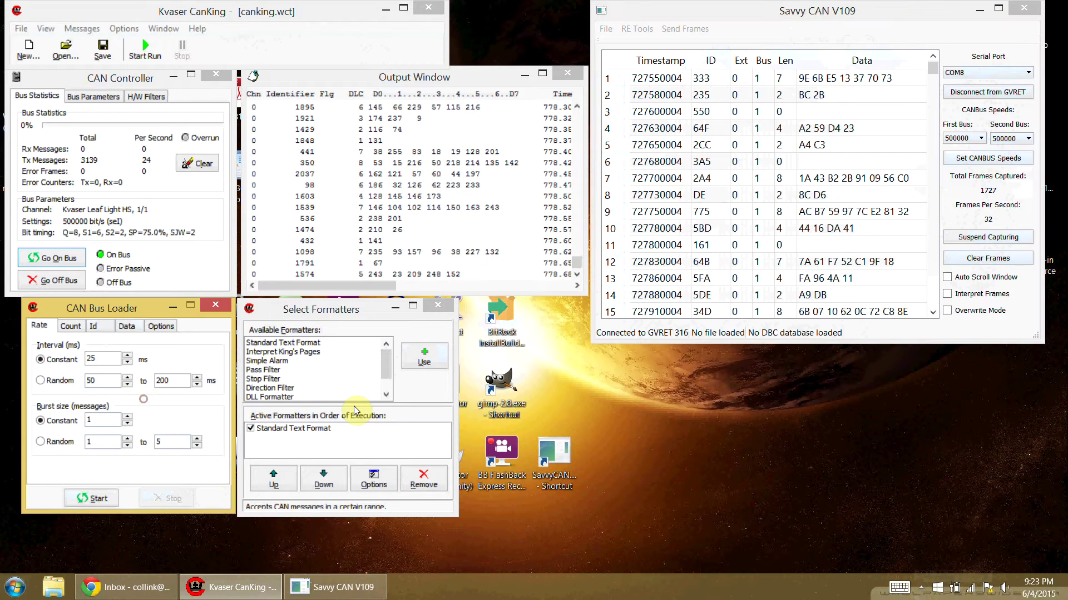
{"action": "left_click", "coordinate": [740, 80]}
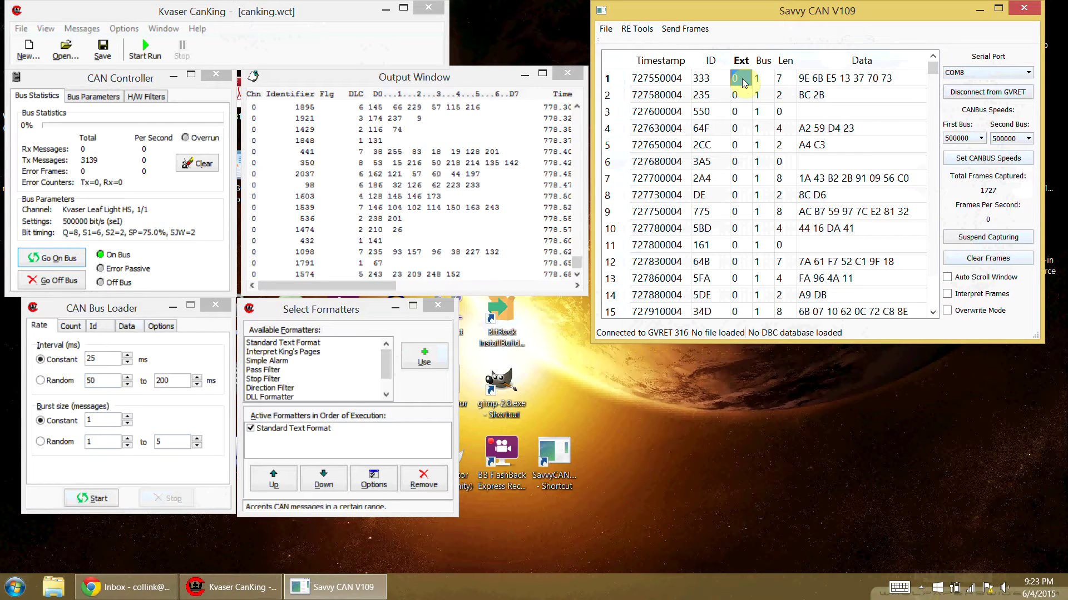
{"action": "left_click", "coordinate": [762, 81]}
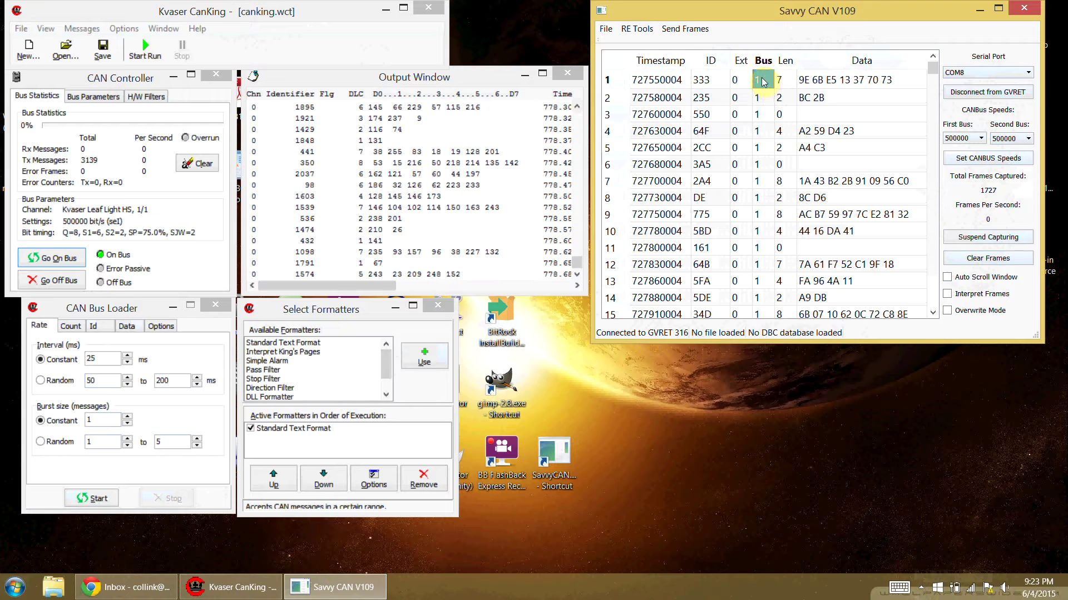
{"action": "left_click", "coordinate": [789, 79]}
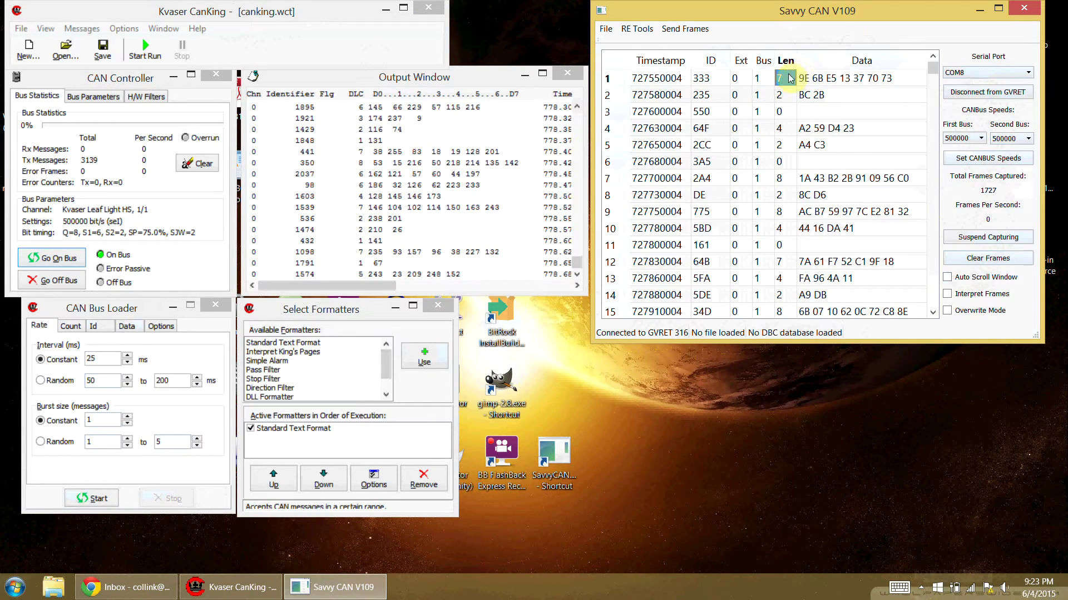
{"action": "left_click", "coordinate": [854, 80]}
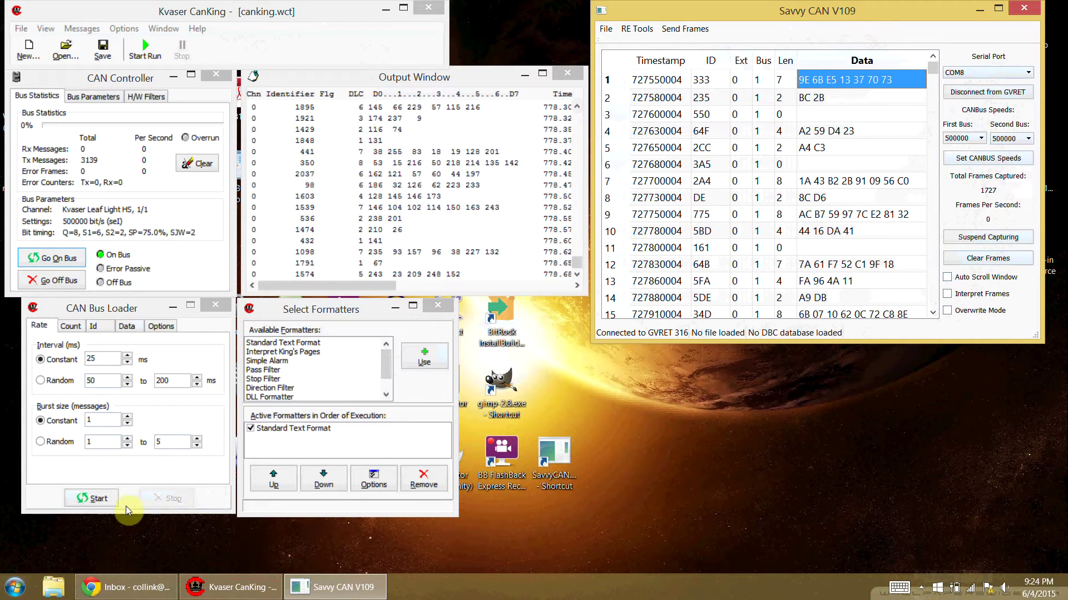
Step: Run the CAN Bus Loader again with auto scrolling enabled for the captured frames, and stop the loader
{"action": "left_click", "coordinate": [94, 498]}
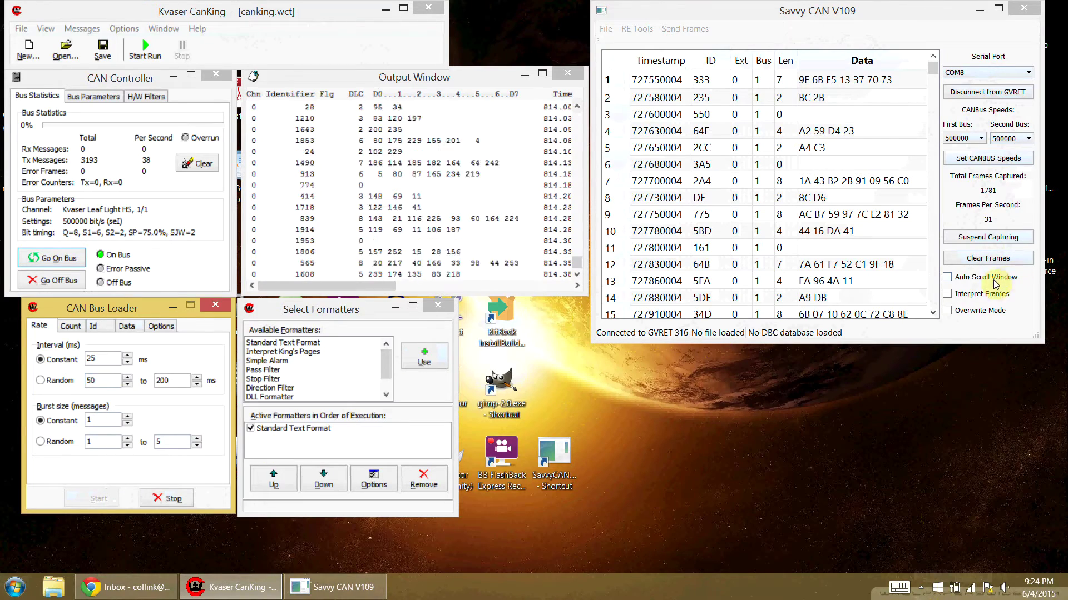
{"action": "left_click", "coordinate": [949, 278]}
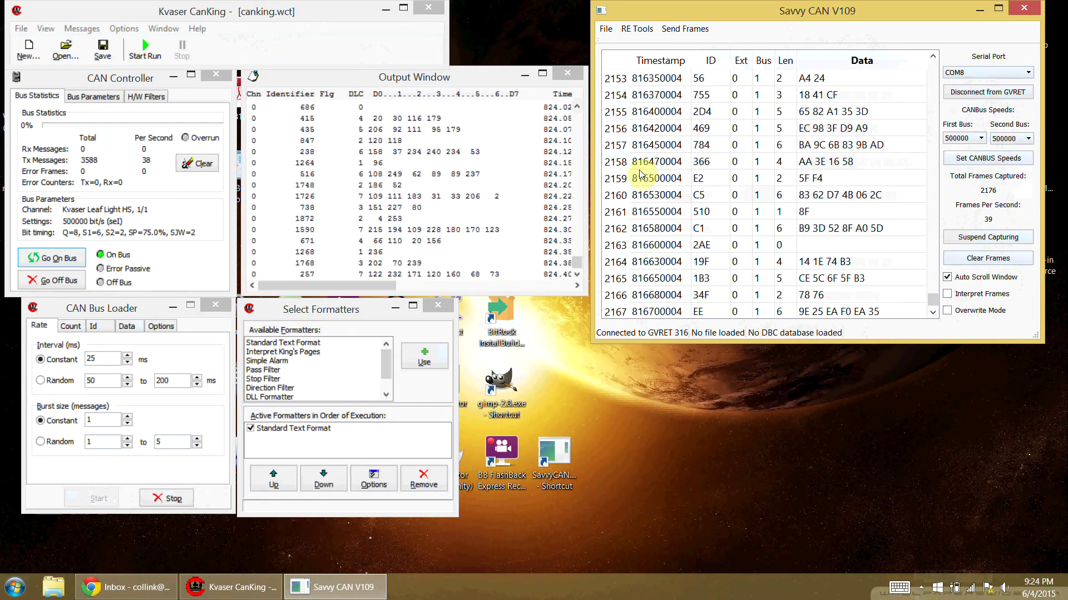
{"action": "left_click", "coordinate": [171, 499]}
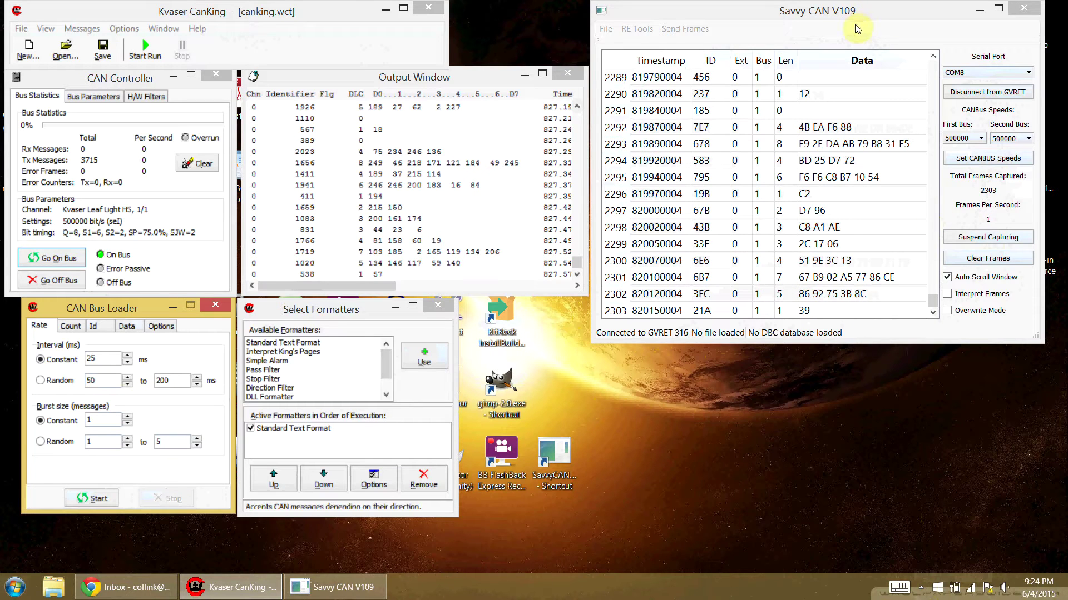
Step: Enlarge the Savvy CAN window to nearly the full desktop height and close Kvaser CanKing
{"action": "left_click_drag", "start_coordinate": [855, 12], "coordinate": [806, 15]}
{"action": "left_click_drag", "start_coordinate": [989, 341], "coordinate": [1019, 539]}
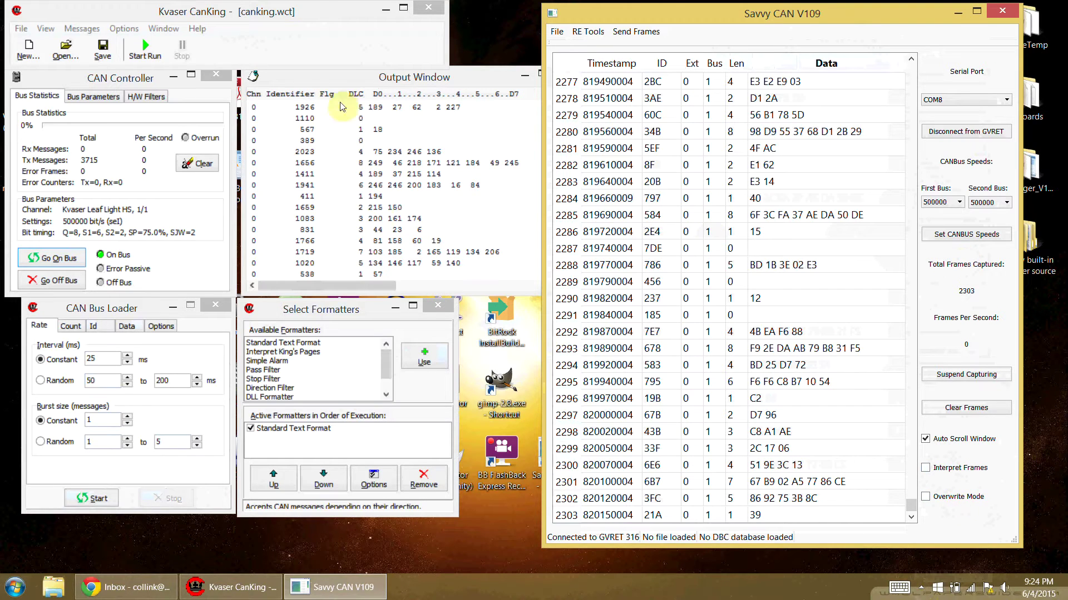
{"action": "left_click", "coordinate": [431, 8]}
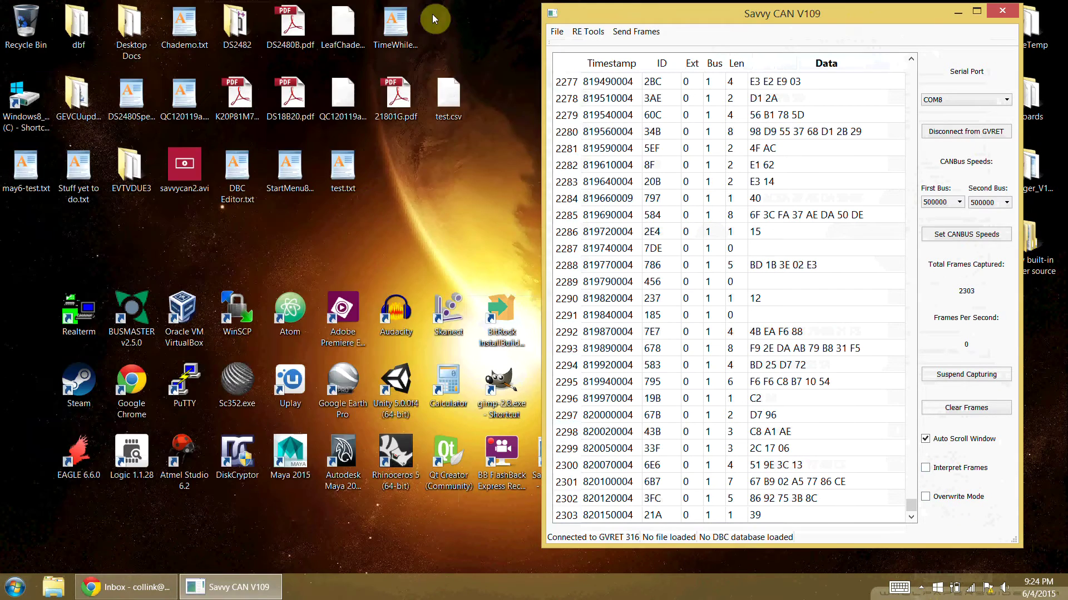
Step: Maximize the Savvy CAN window, restore it to its previous size, and move it toward the middle of the desktop
{"action": "double_click", "coordinate": [676, 21]}
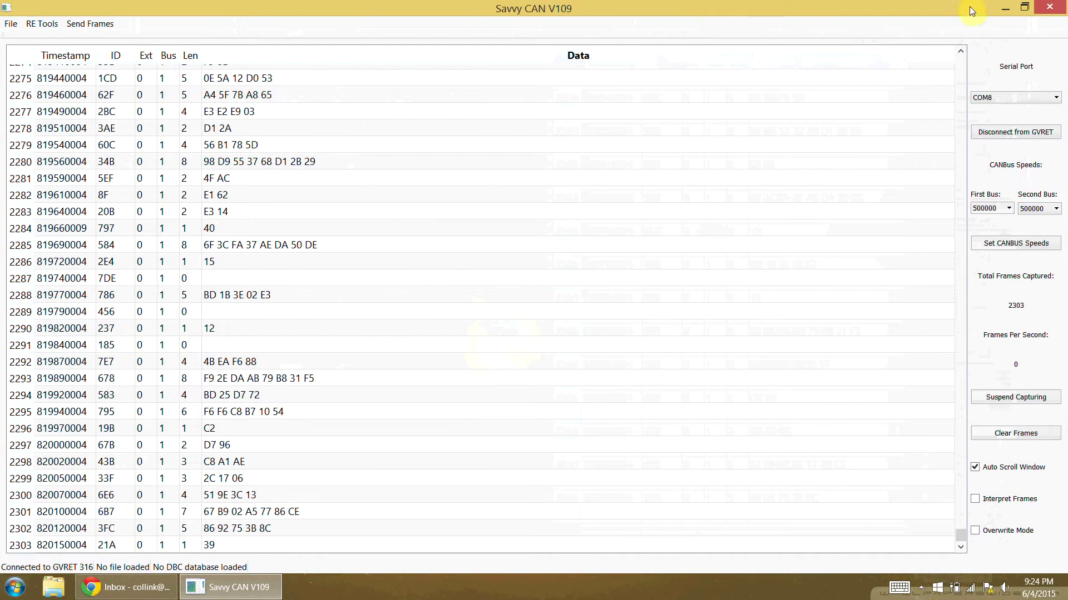
{"action": "left_click", "coordinate": [1024, 12]}
{"action": "left_click_drag", "start_coordinate": [786, 21], "coordinate": [448, 24]}
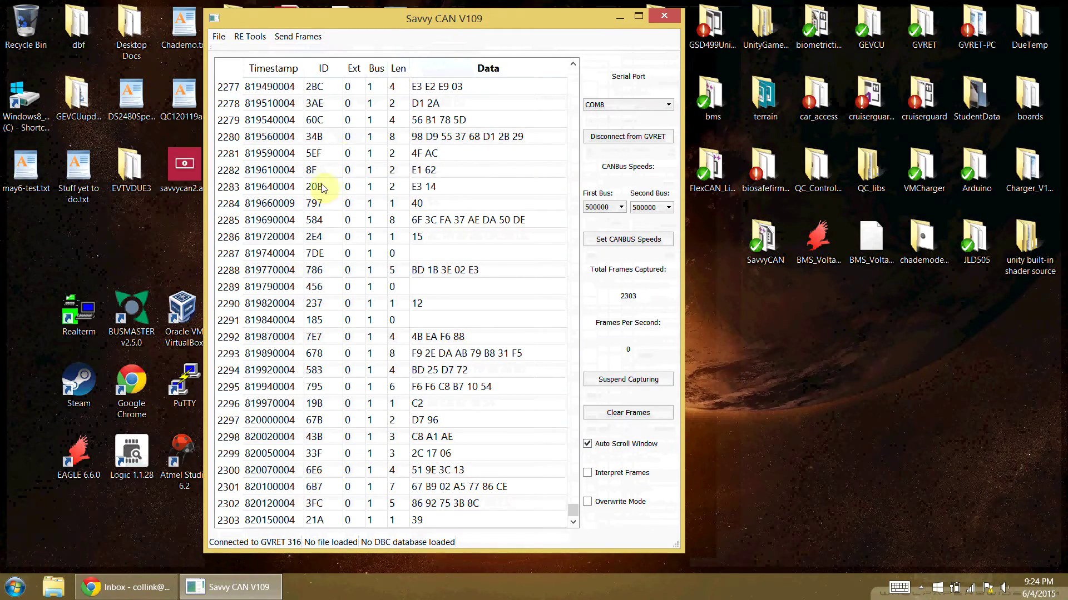
Step: Clear the captured frames and load the DBC file A306 Vehicle CAN Signal Database v10.6_Draft.dbc from the Downloads folder
{"action": "left_click", "coordinate": [632, 421]}
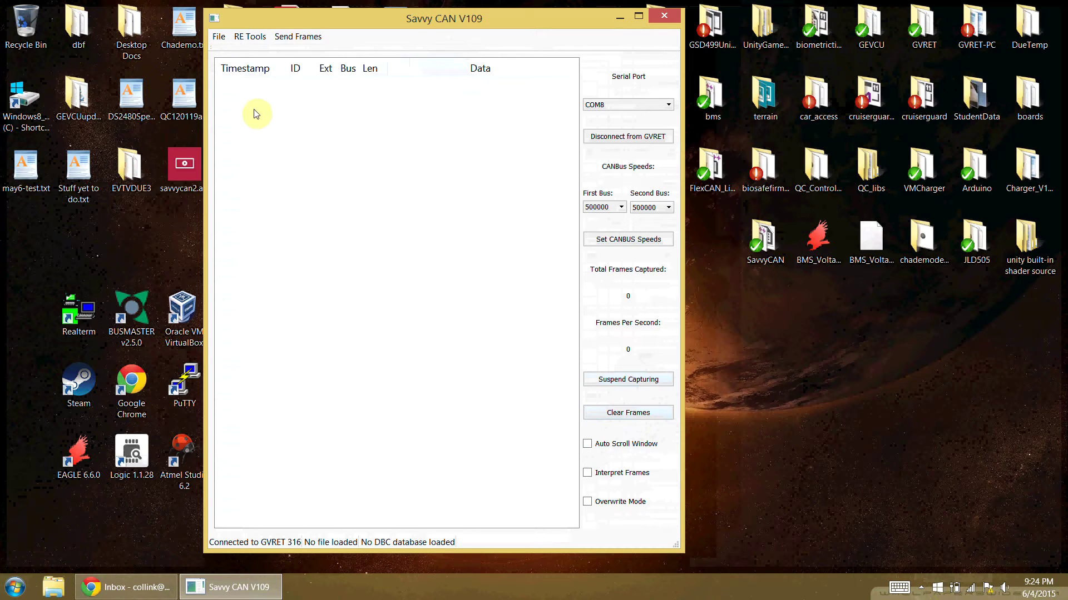
{"action": "left_click", "coordinate": [218, 37]}
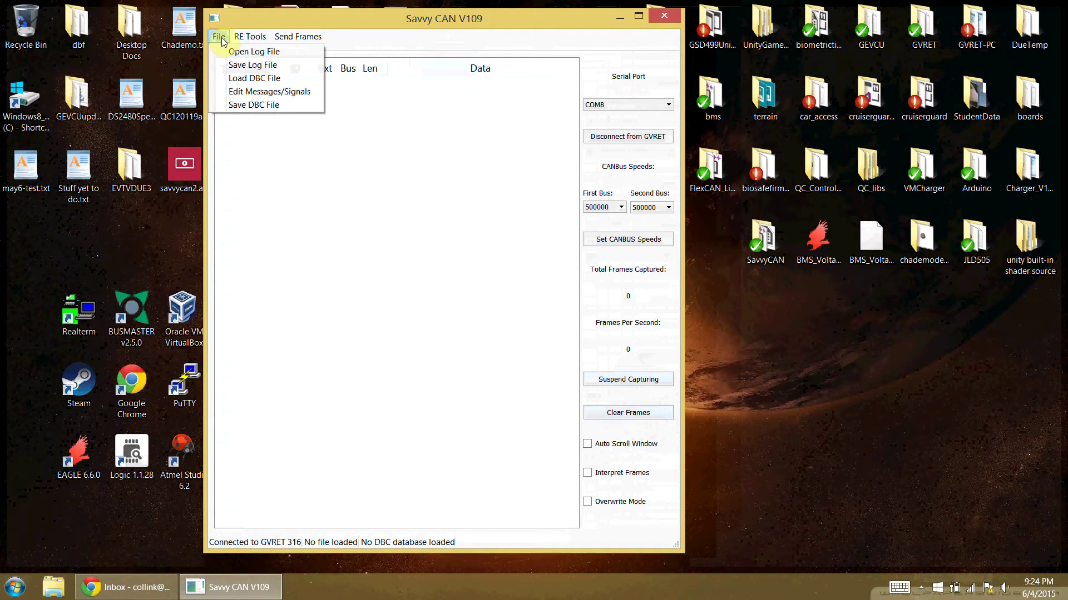
{"action": "left_click", "coordinate": [241, 82]}
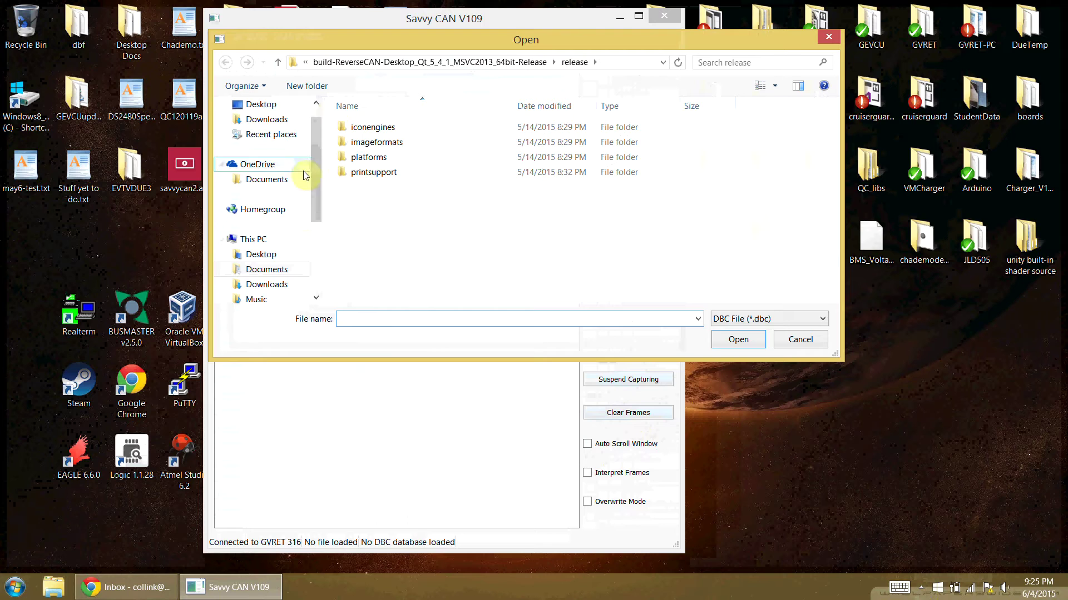
{"action": "left_click", "coordinate": [278, 271]}
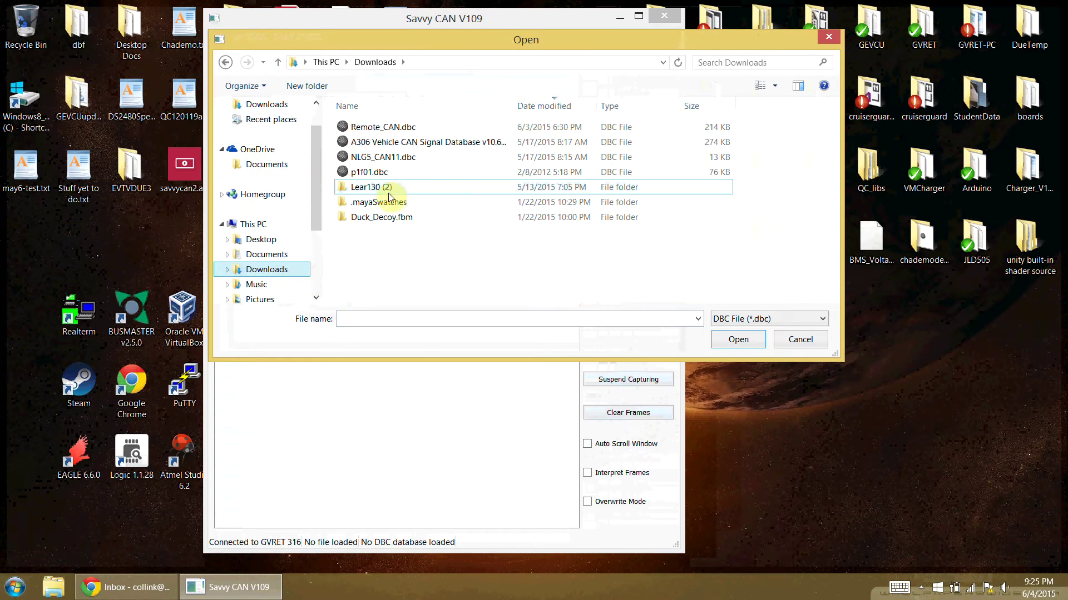
{"action": "left_click", "coordinate": [400, 143]}
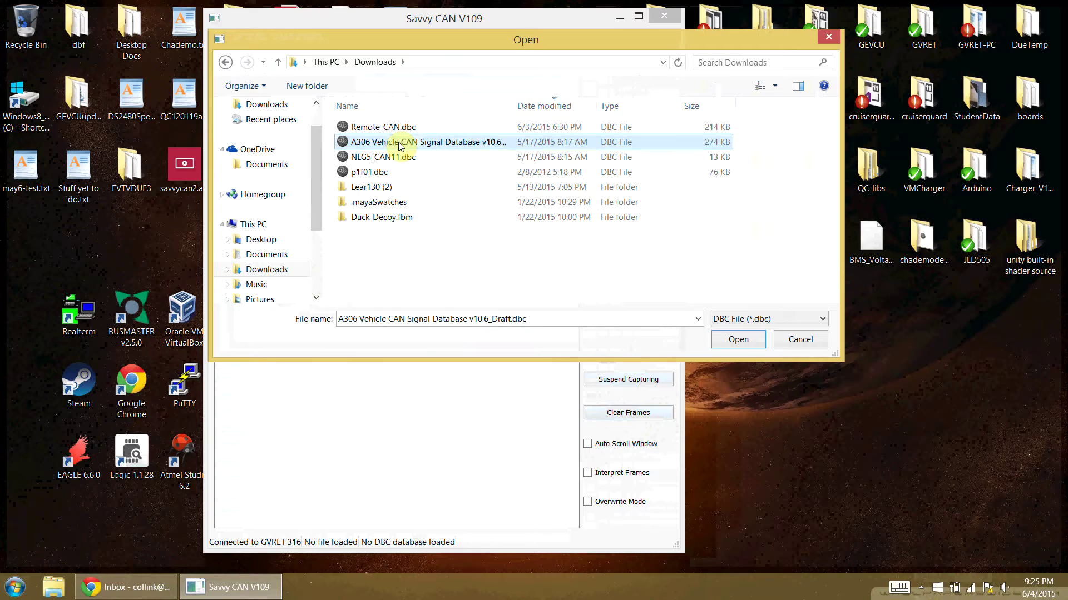
{"action": "double_click", "coordinate": [399, 143]}
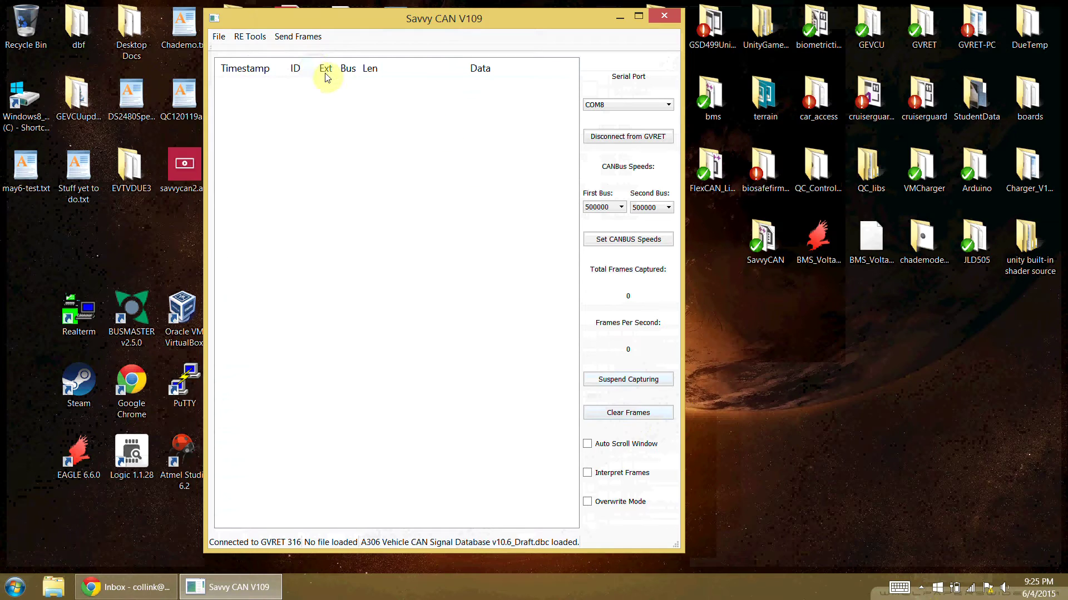
Step: Open BUSMASTERThinkLog.log as a BusMaster log from the can captures folder inside Desktop Docs on the Desktop
{"action": "left_click", "coordinate": [218, 36]}
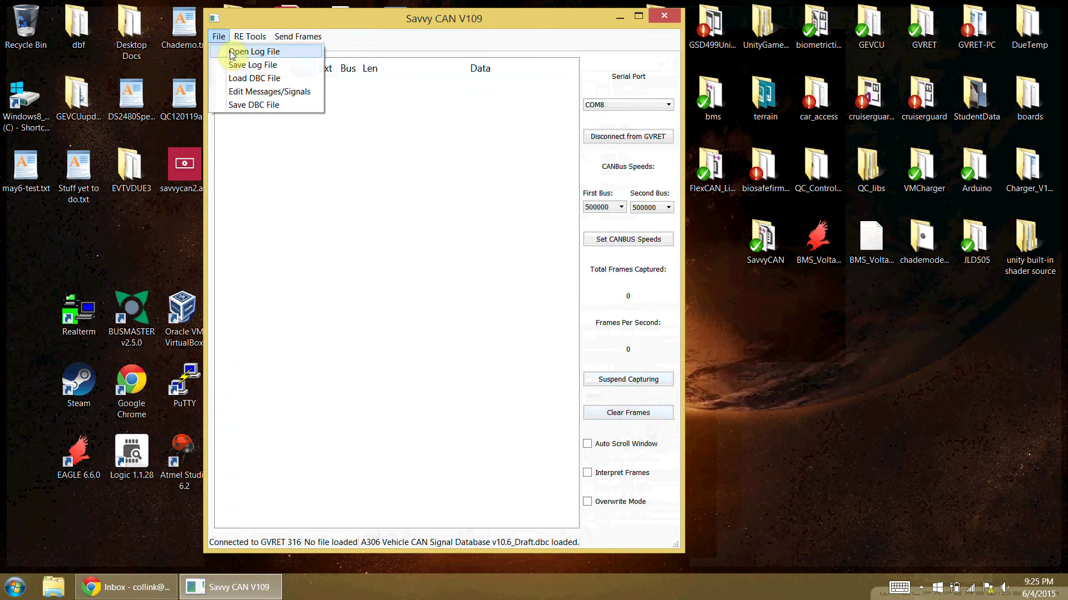
{"action": "left_click", "coordinate": [229, 53]}
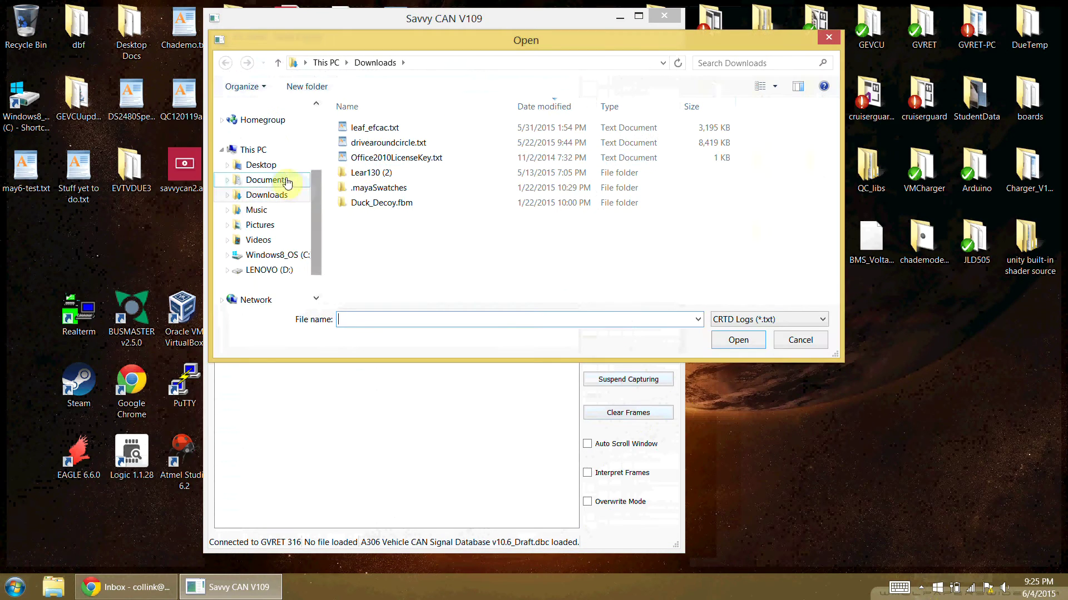
{"action": "left_click", "coordinate": [272, 165]}
{"action": "double_click", "coordinate": [374, 292]}
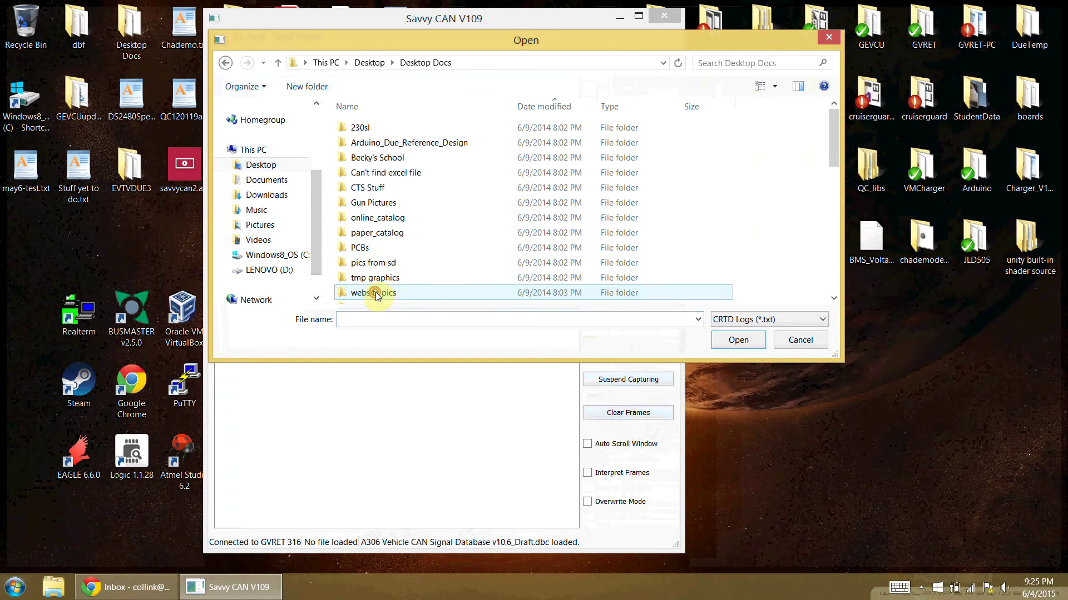
{"action": "scroll", "coordinate": [388, 295], "scroll_direction": "down", "scroll_amount": 2}
{"action": "scroll", "coordinate": [386, 245], "scroll_direction": "down", "scroll_amount": 2}
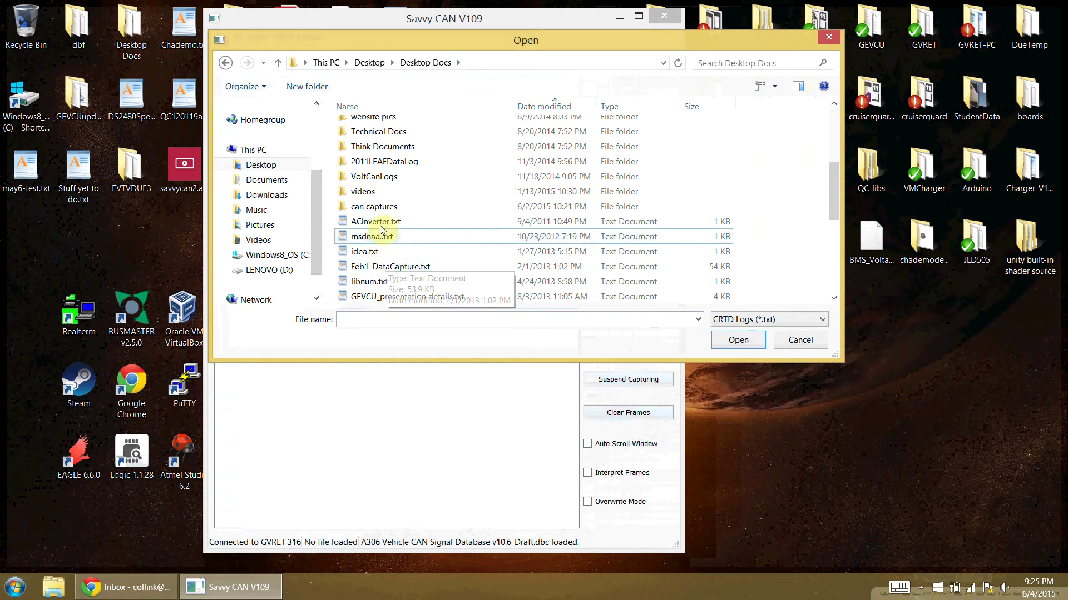
{"action": "double_click", "coordinate": [381, 210]}
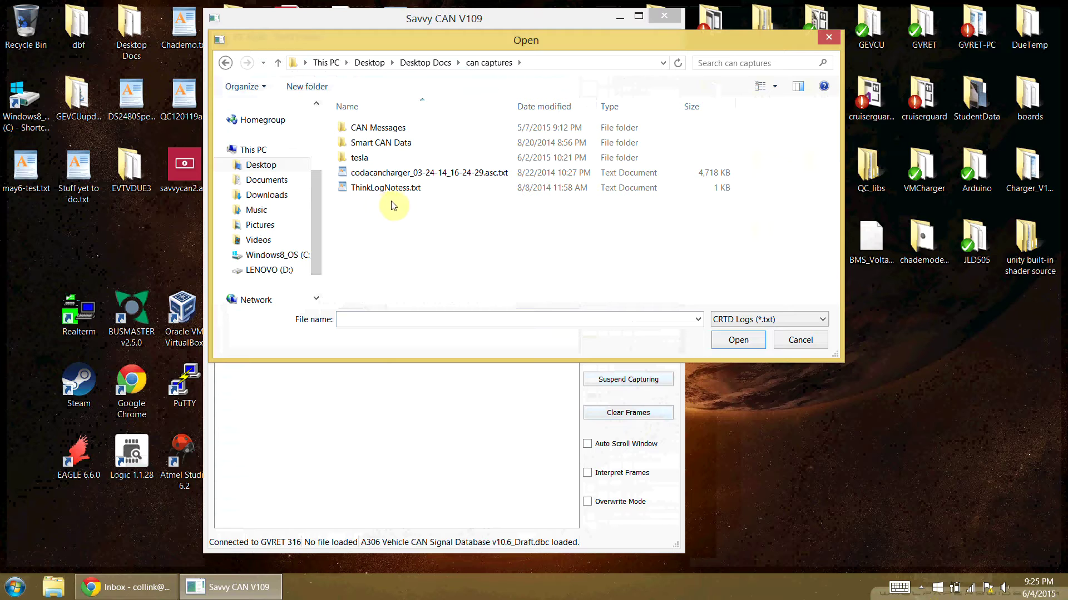
{"action": "left_click", "coordinate": [730, 321]}
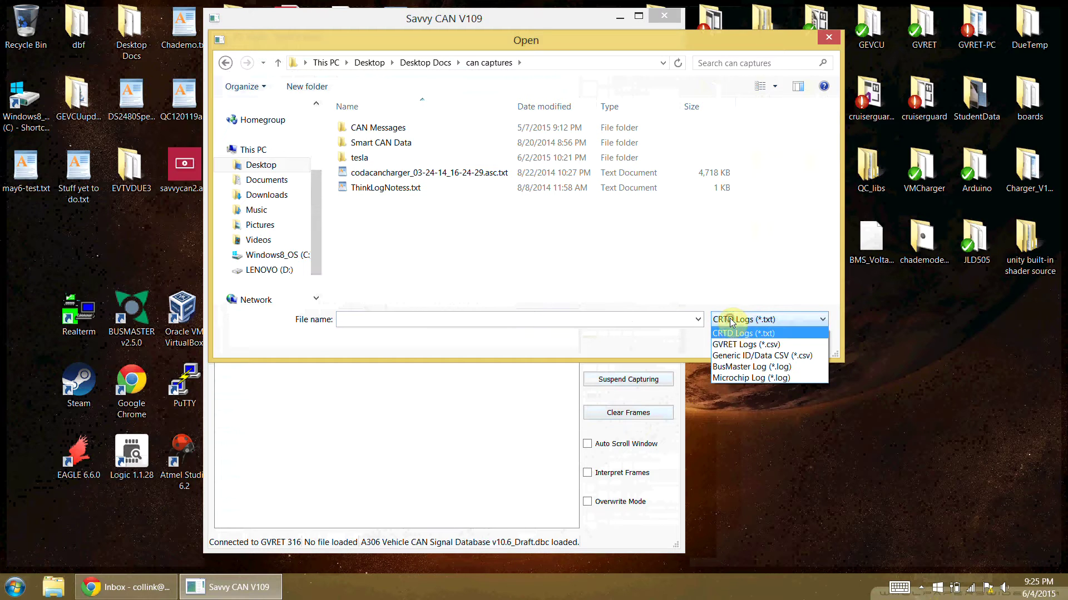
{"action": "left_click", "coordinate": [743, 367]}
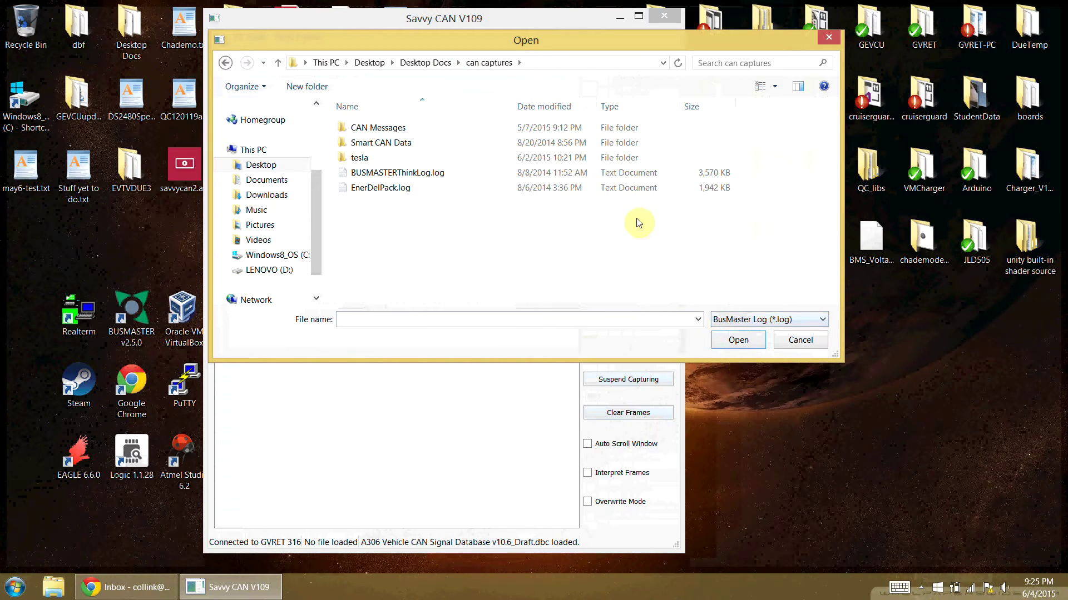
{"action": "left_click", "coordinate": [415, 174]}
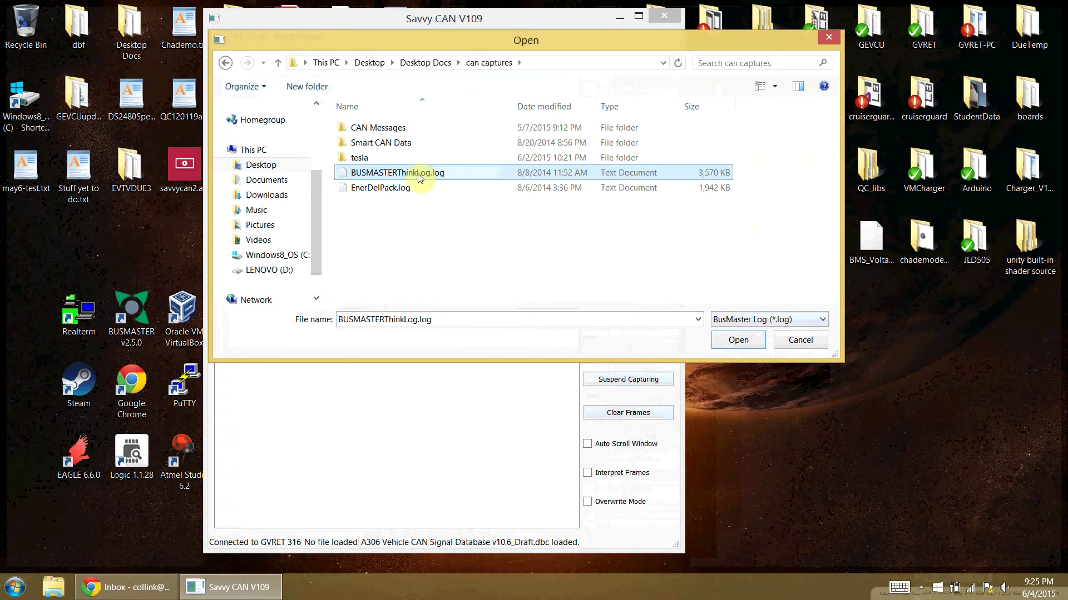
{"action": "double_click", "coordinate": [418, 173]}
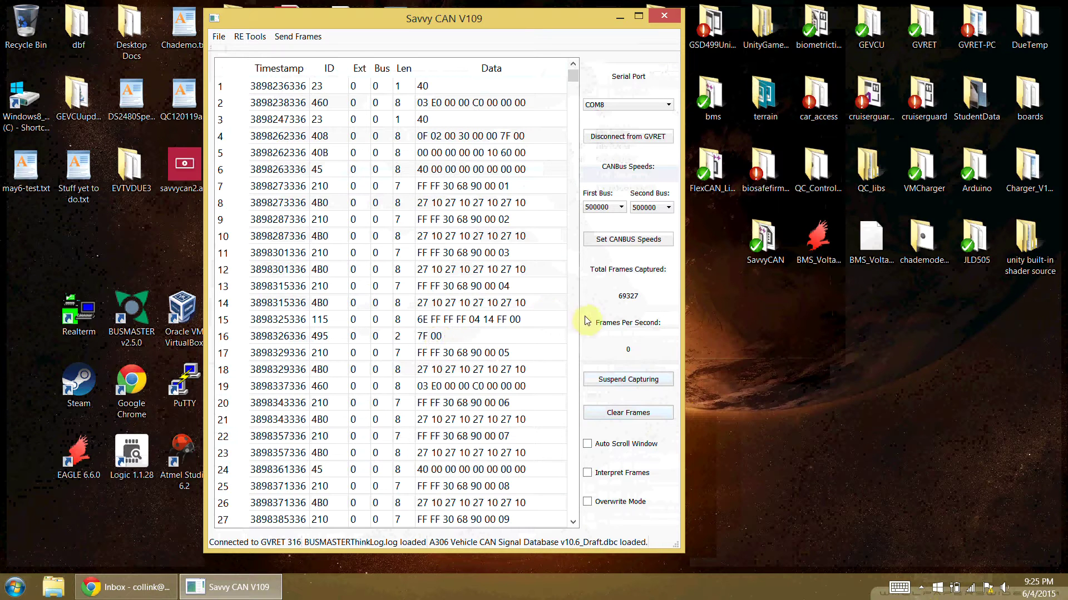
Step: Turn on frame interpretation and widen the Savvy CAN window so the decoded signal text fits in the Data column
{"action": "left_click", "coordinate": [588, 473]}
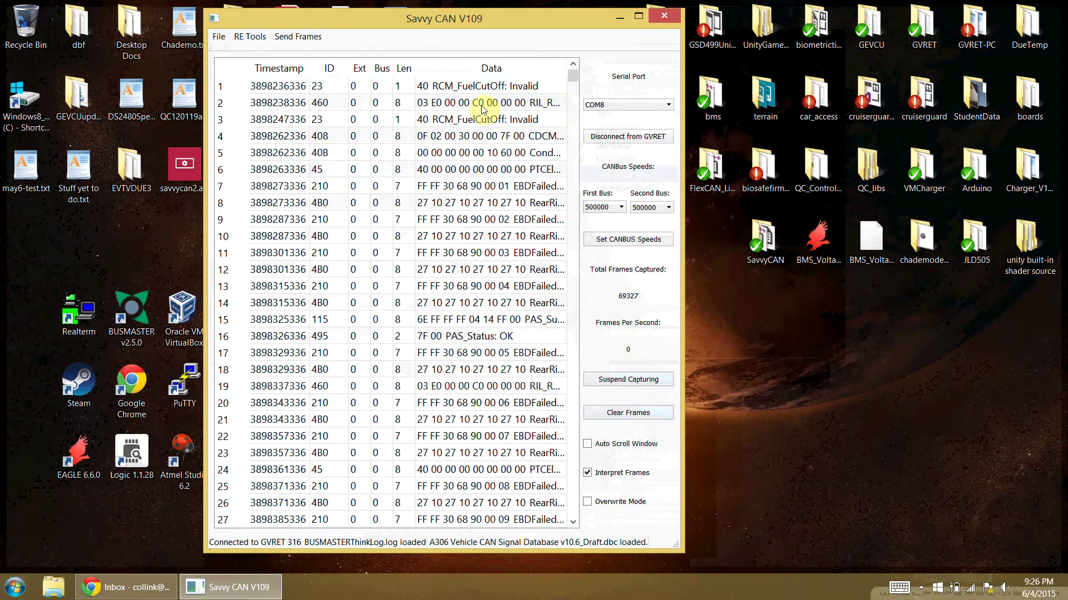
{"action": "left_click_drag", "start_coordinate": [683, 97], "coordinate": [910, 147]}
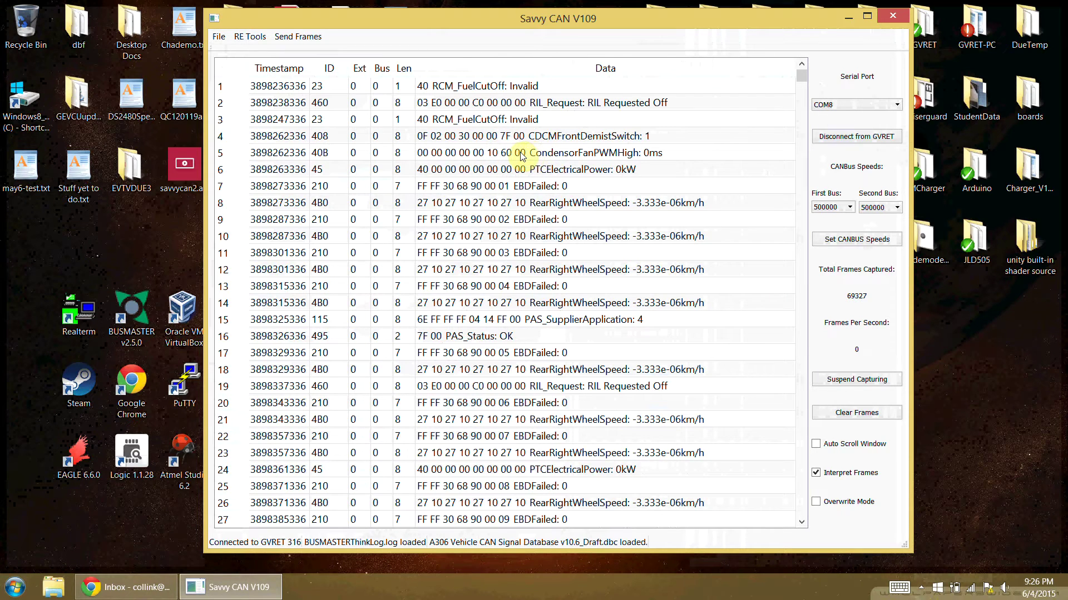
Step: Examine the decoded signals of the ID 40B frame in row 5 and the ID 4B0 frame in row 1428, collapsing each
{"action": "left_click", "coordinate": [523, 156]}
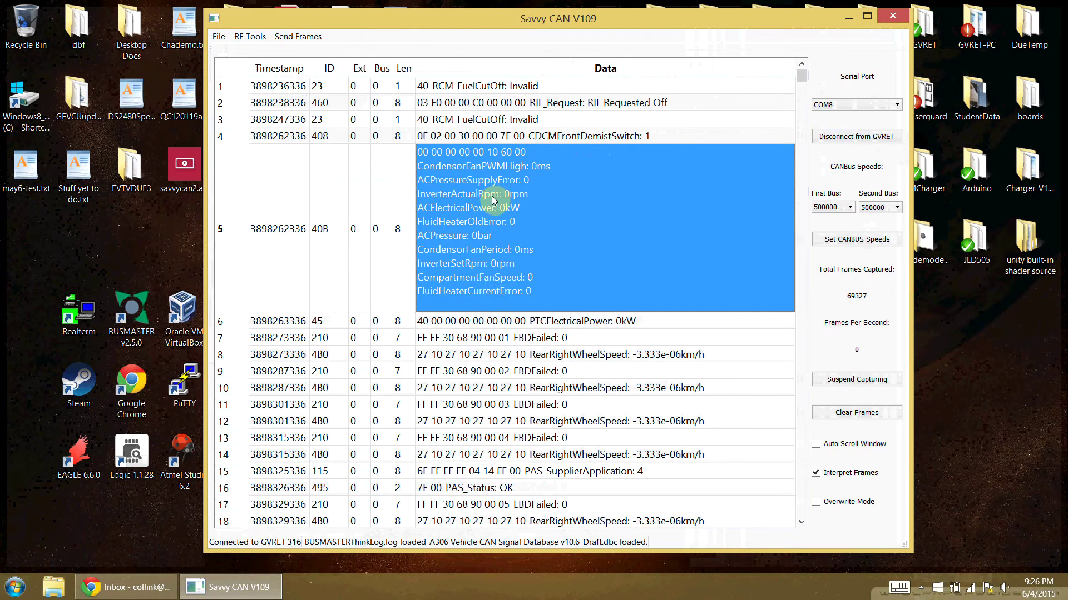
{"action": "left_click", "coordinate": [463, 154]}
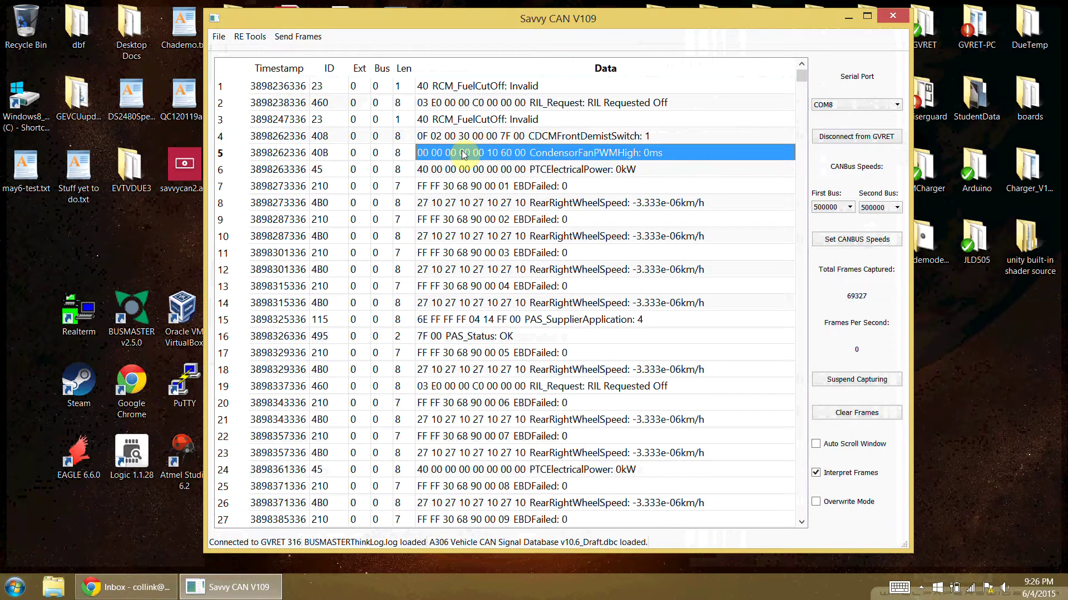
{"action": "left_click_drag", "start_coordinate": [801, 76], "coordinate": [801, 92]}
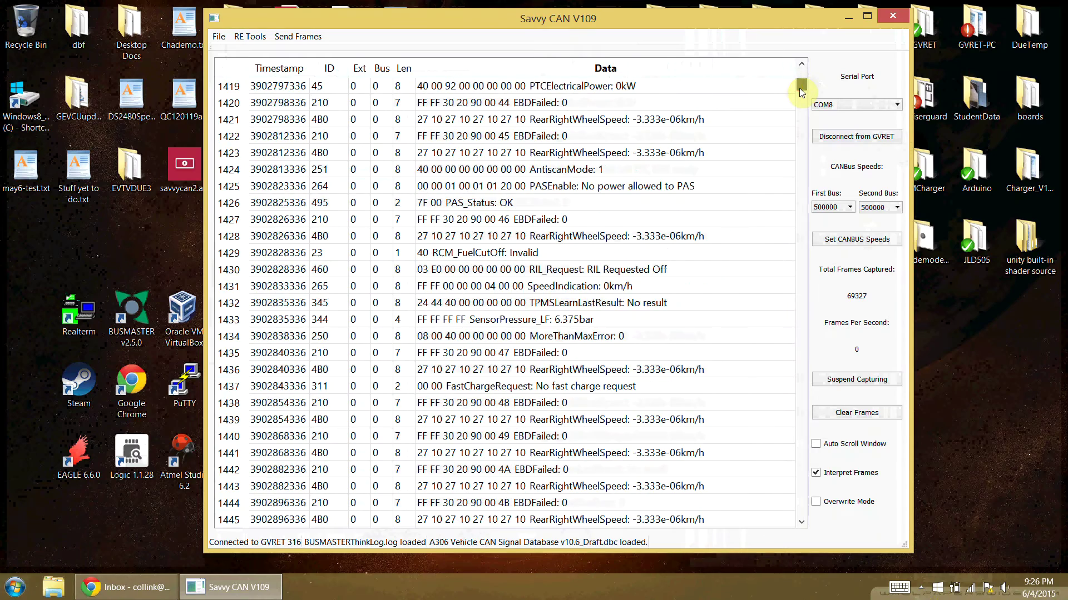
{"action": "left_click", "coordinate": [588, 237]}
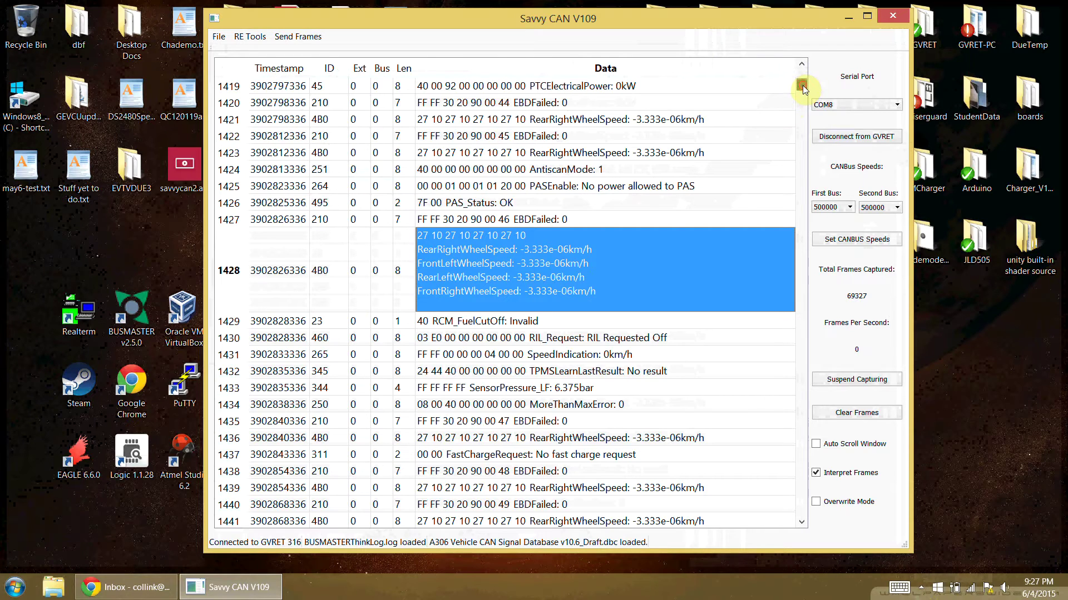
{"action": "left_click", "coordinate": [504, 245]}
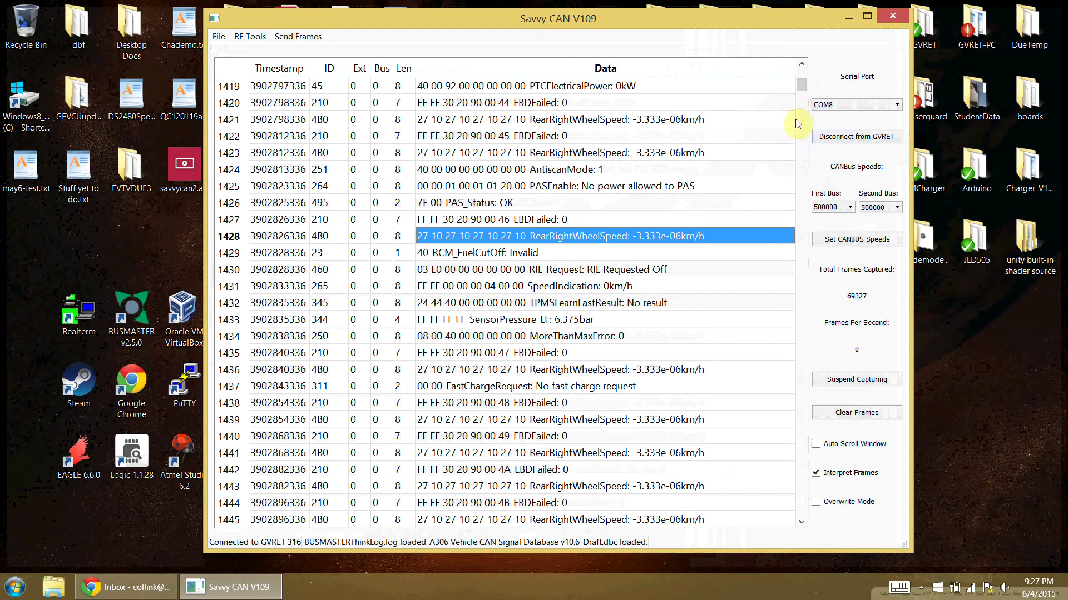
Step: Examine the decoded signals of frames 22874 (wheel speeds), 22872 (PAS status) and 22870 (brake data), collapsing each one
{"action": "left_click_drag", "start_coordinate": [800, 87], "coordinate": [796, 227]}
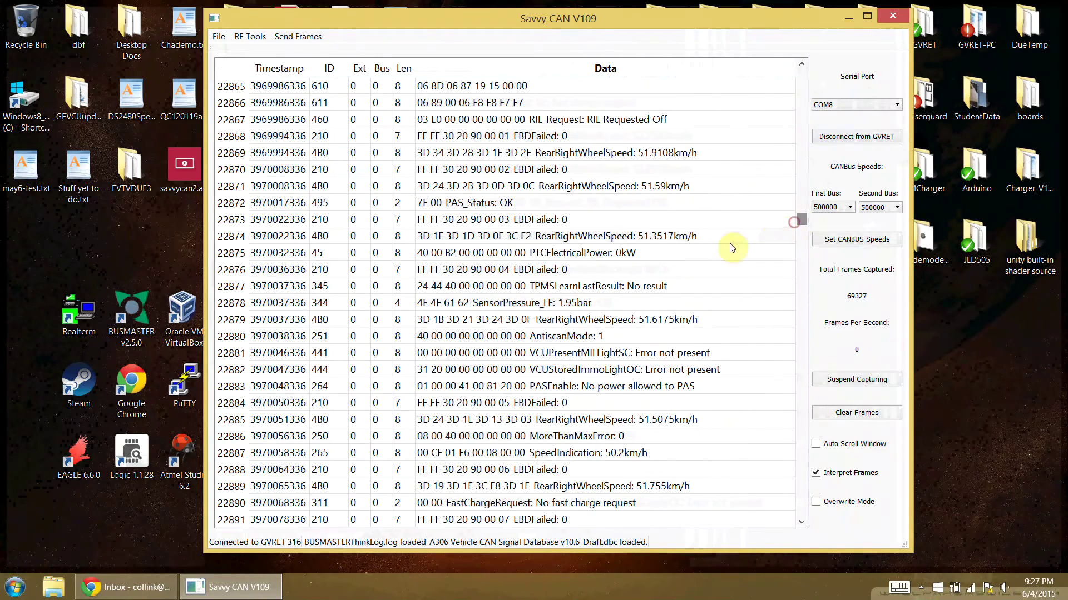
{"action": "left_click", "coordinate": [622, 238]}
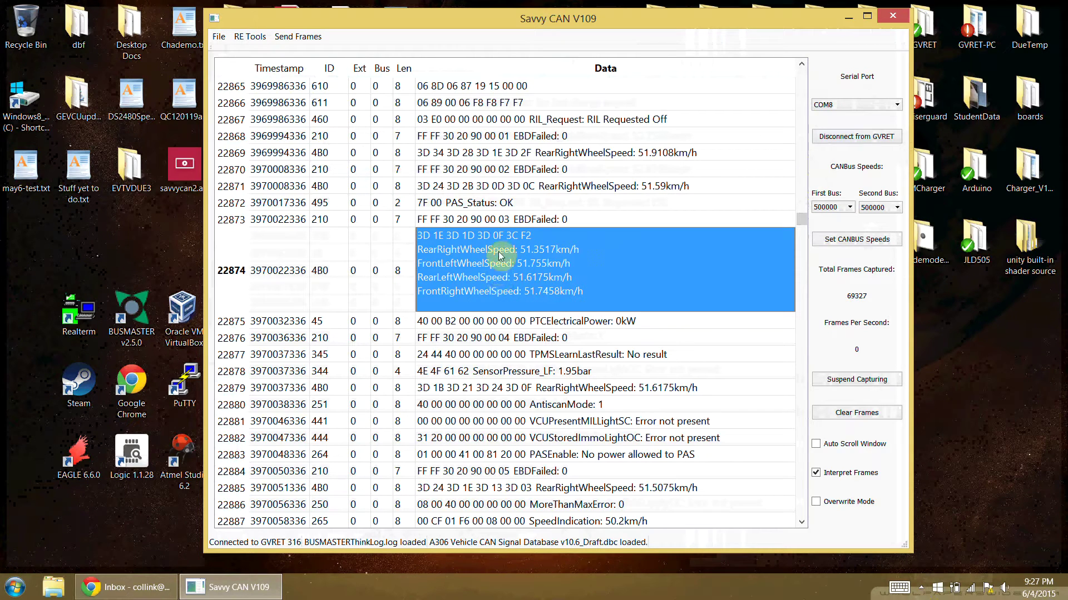
{"action": "left_click", "coordinate": [500, 233]}
{"action": "left_click", "coordinate": [498, 204]}
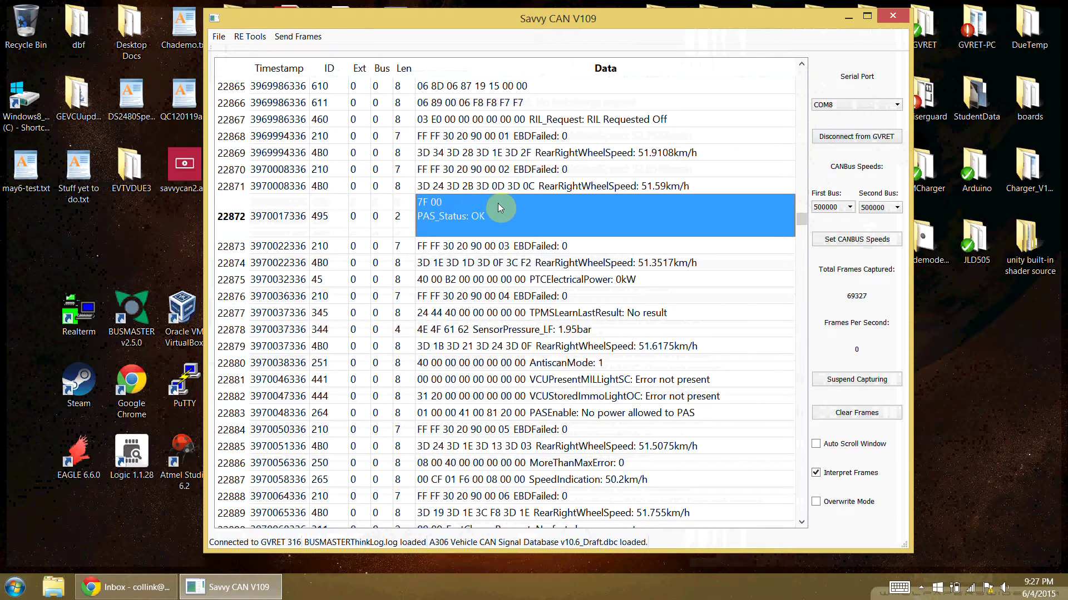
{"action": "left_click", "coordinate": [498, 208]}
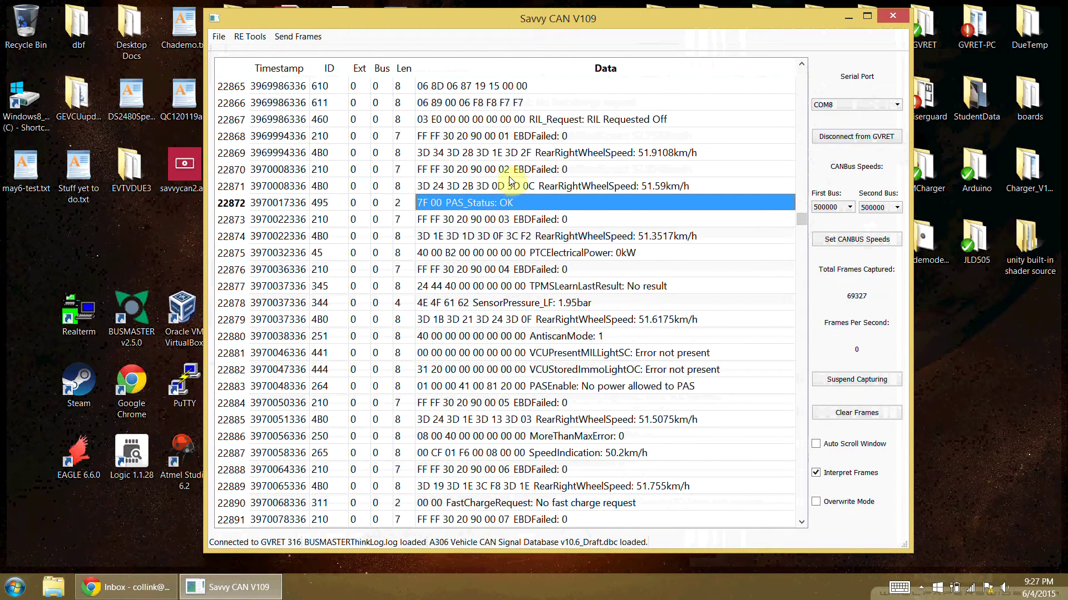
{"action": "left_click", "coordinate": [509, 181]}
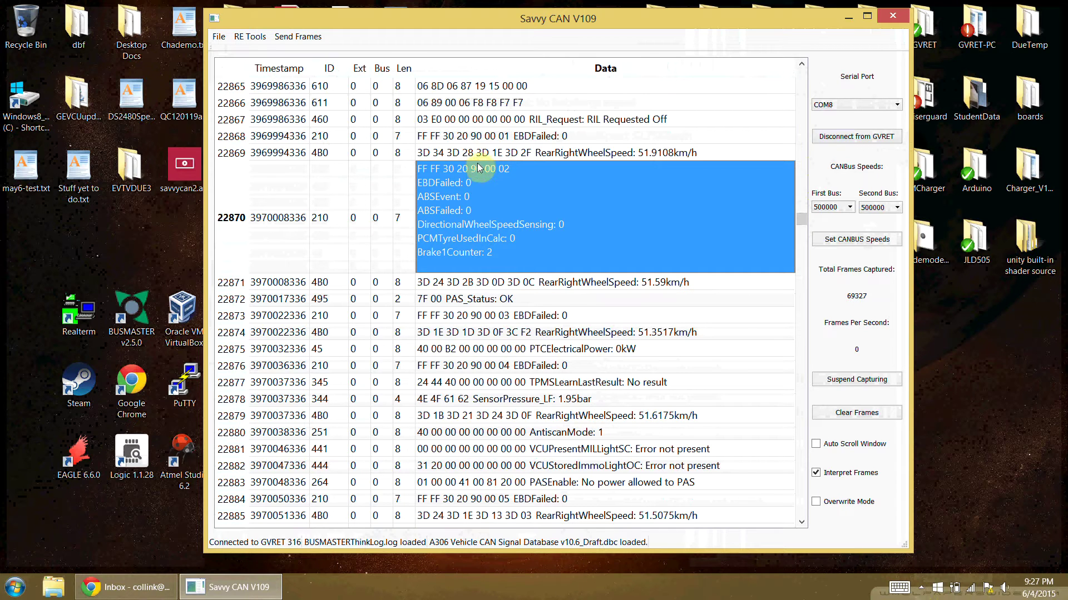
{"action": "left_click", "coordinate": [479, 168]}
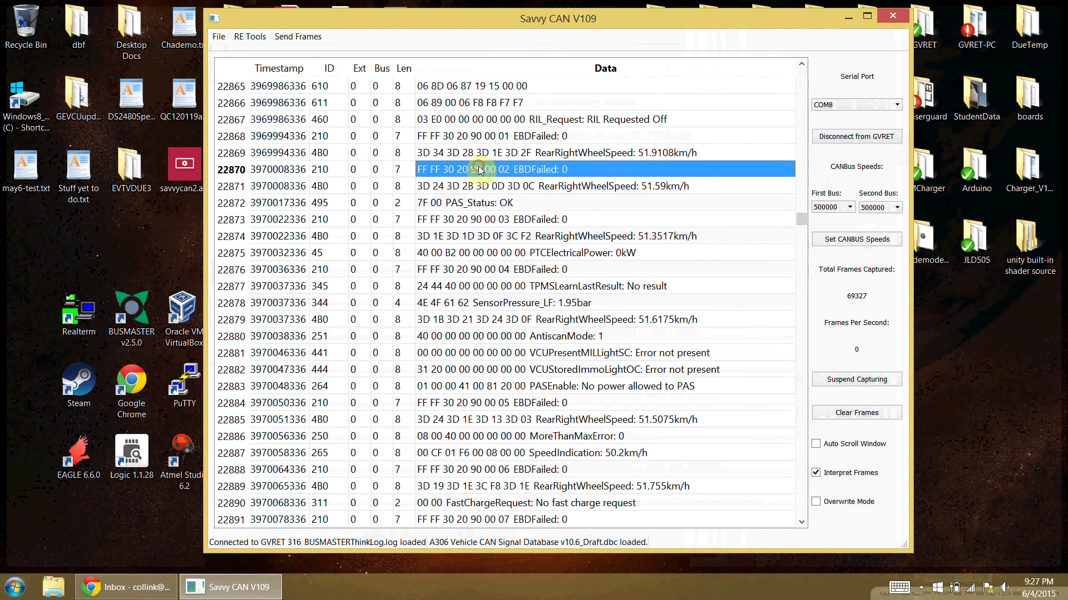
{"action": "left_click", "coordinate": [647, 114]}
{"action": "left_click", "coordinate": [645, 114]}
Step: Examine the decoded battery signals of the ID 306 frame in row 24641 and the ID 300 frame in row 24640
{"action": "left_click_drag", "start_coordinate": [798, 215], "coordinate": [799, 228]}
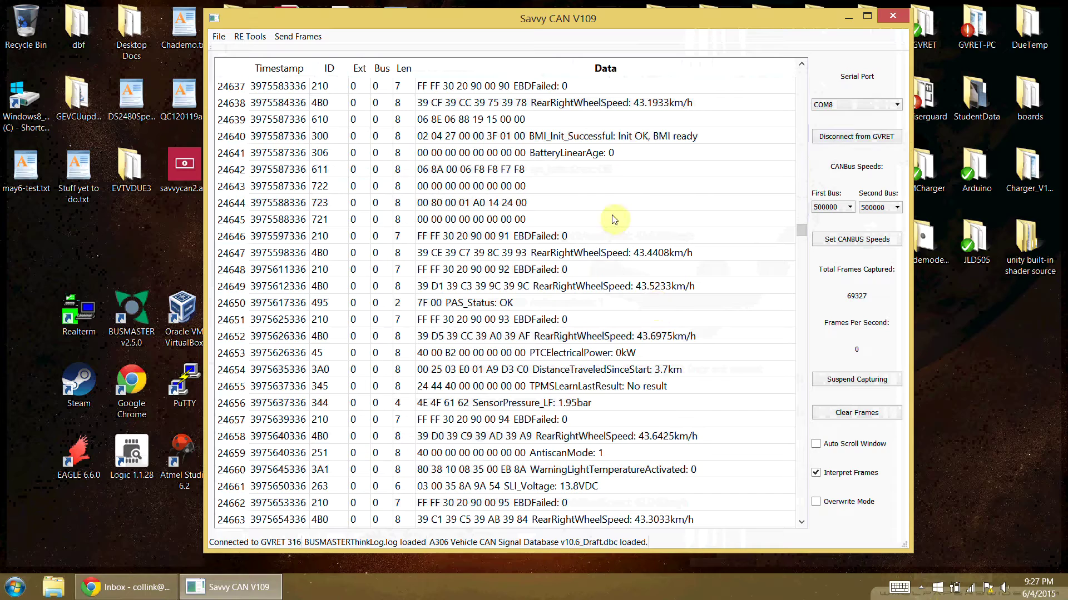
{"action": "left_click", "coordinate": [597, 156]}
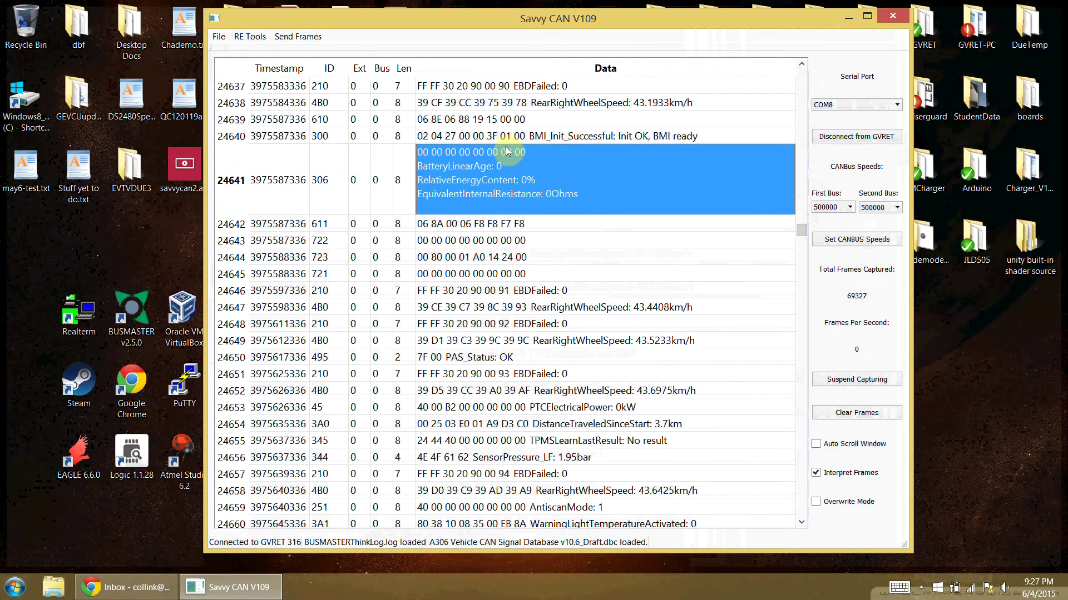
{"action": "left_click", "coordinate": [533, 136]}
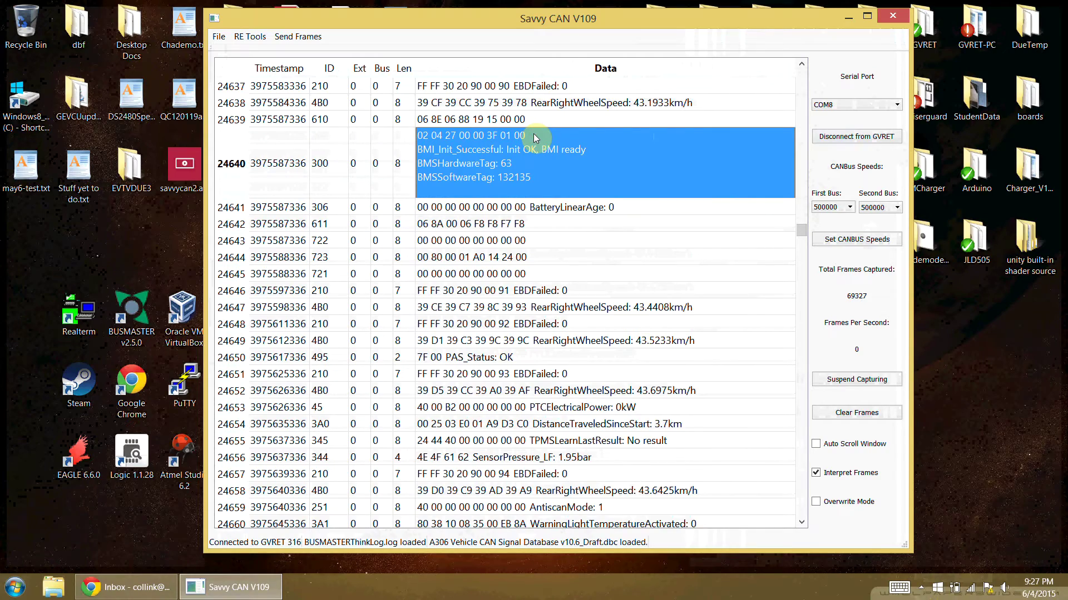
Step: Check the ID 4B0 frame in row 26427 and examine the decoded climate signals of the ID 40B frame in row 26418
{"action": "left_click_drag", "start_coordinate": [801, 230], "coordinate": [791, 258]}
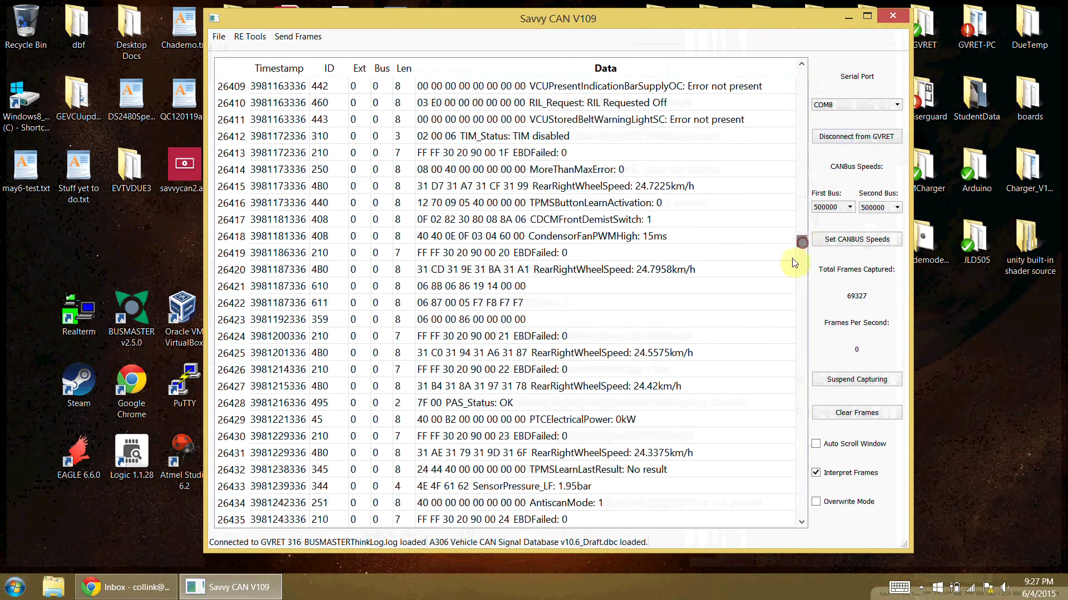
{"action": "left_click", "coordinate": [518, 388]}
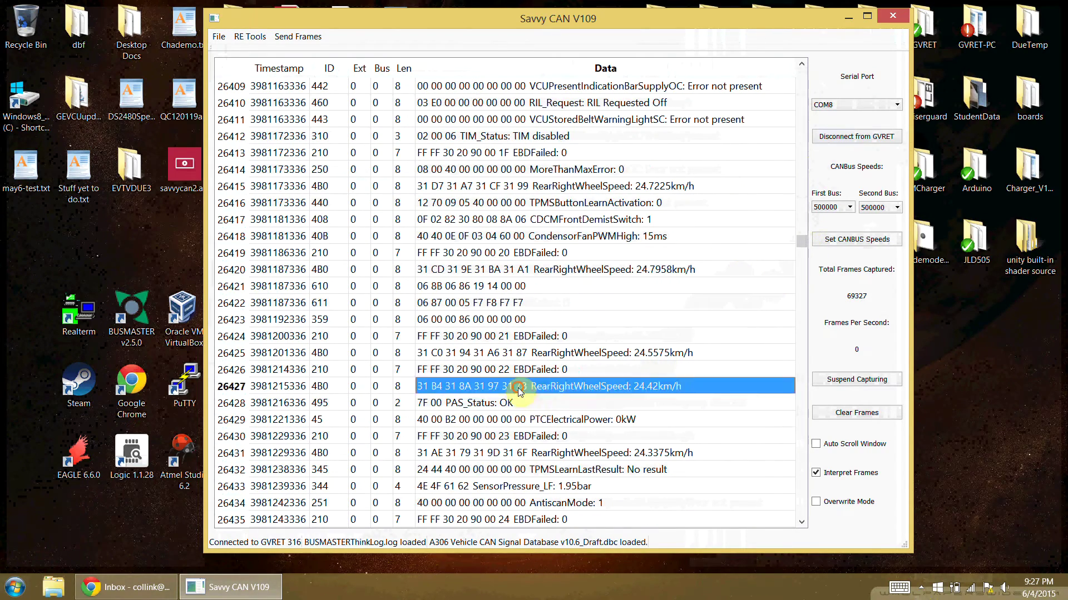
{"action": "left_click", "coordinate": [518, 389]}
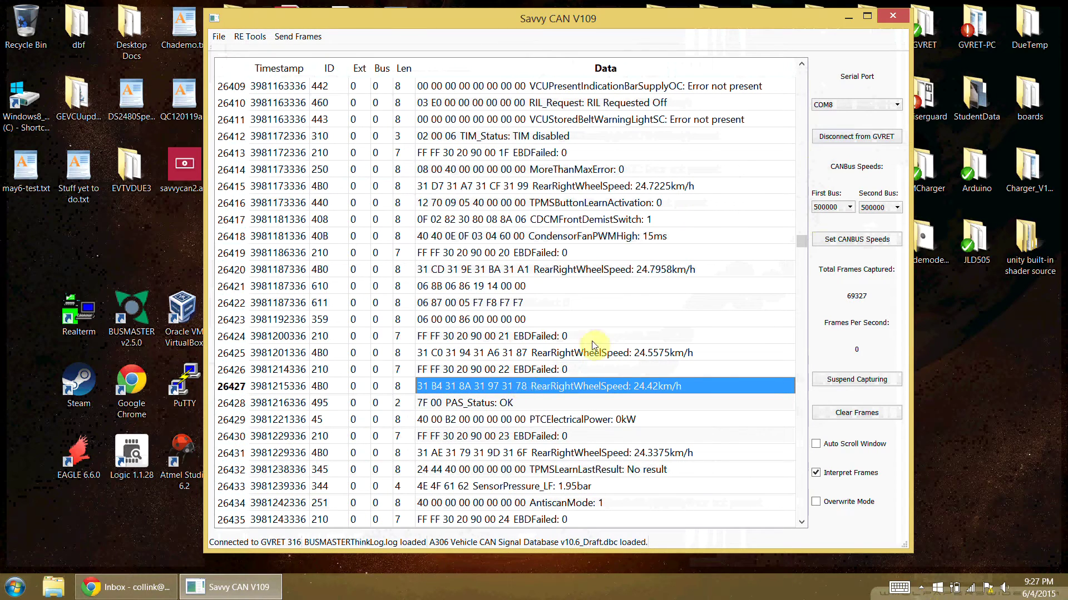
{"action": "left_click", "coordinate": [588, 241]}
{"action": "left_click", "coordinate": [588, 240]}
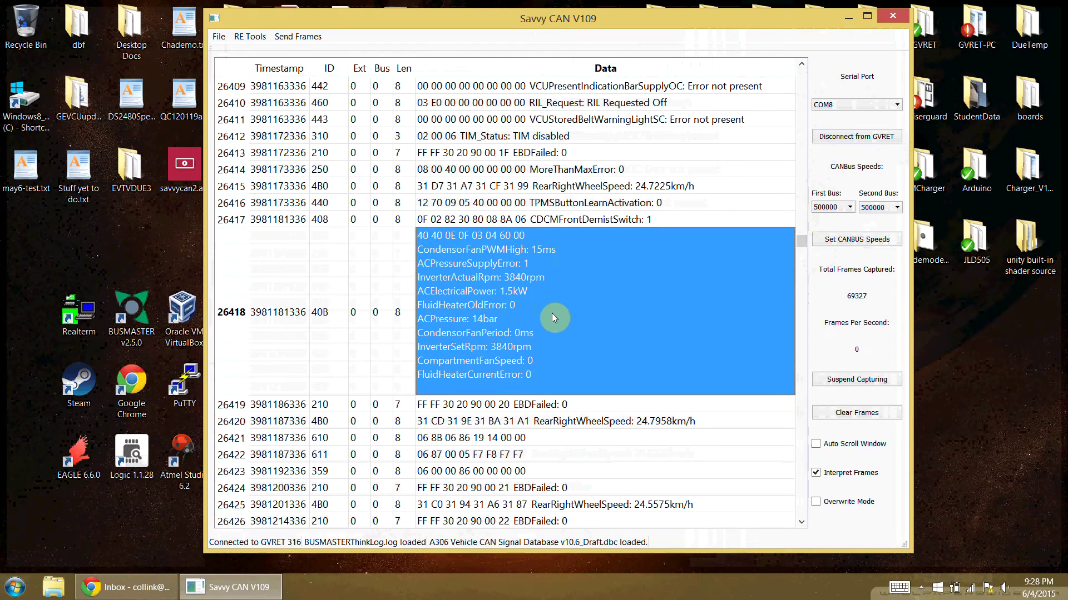
{"action": "left_click", "coordinate": [518, 236]}
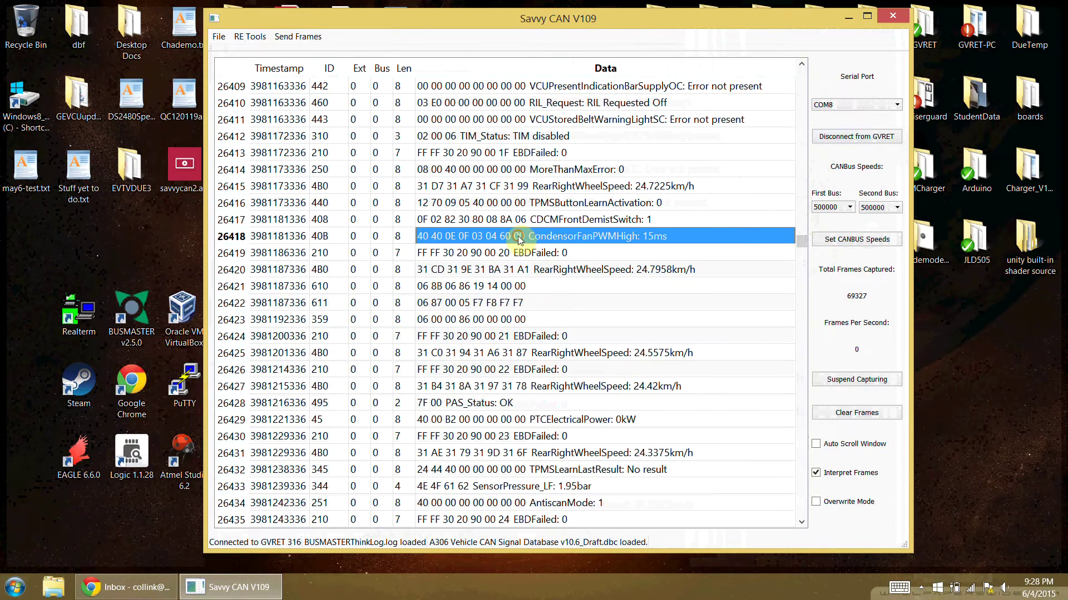
Step: Examine the full list of stored VCU error signals in the ID 443 frame in row 28192, and collapse the row
{"action": "left_click_drag", "start_coordinate": [801, 238], "coordinate": [797, 245]}
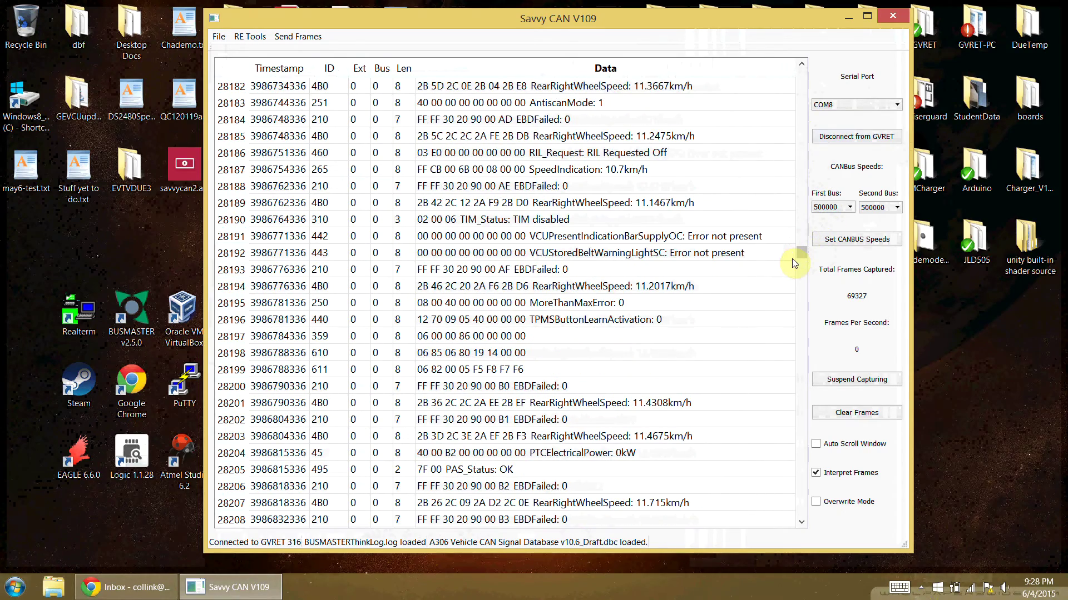
{"action": "left_click", "coordinate": [638, 254]}
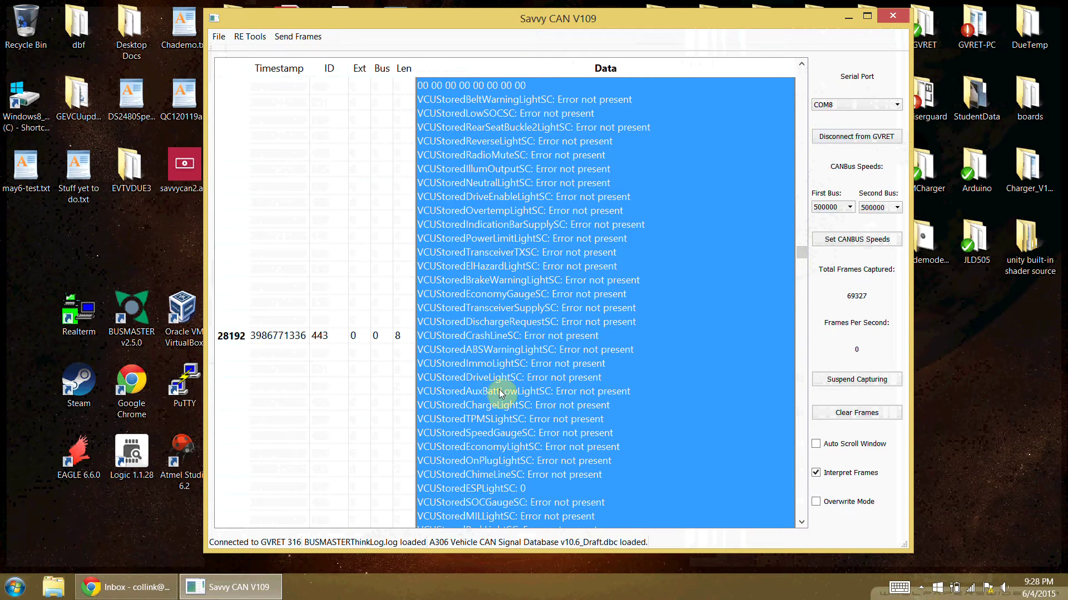
{"action": "left_click", "coordinate": [468, 84]}
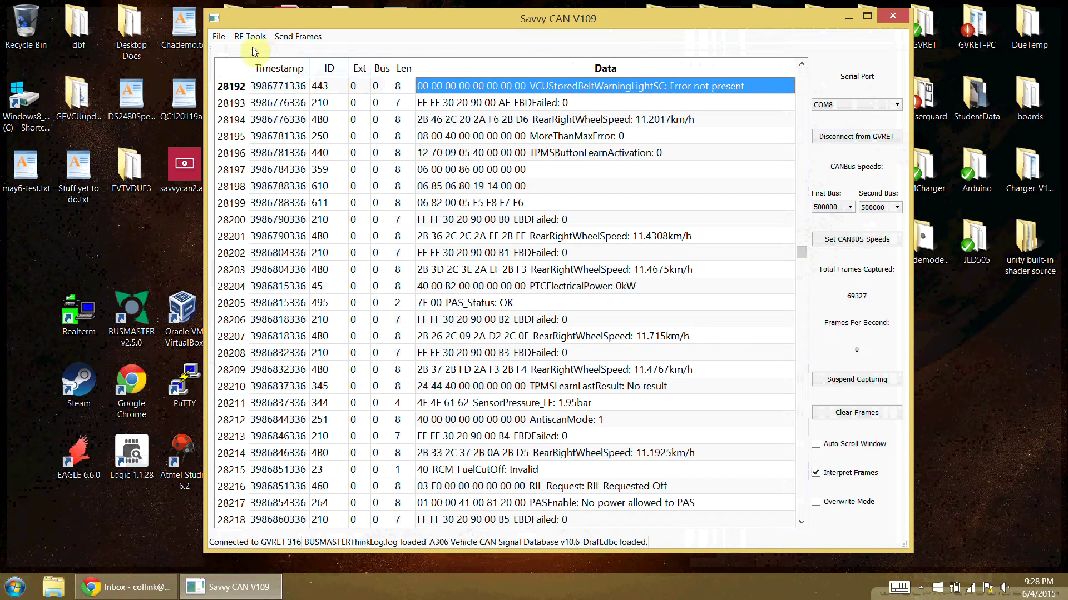
Step: Open the messages and signals editor for the loaded DBC file and enlarge its window to nearly the full desktop height
{"action": "left_click", "coordinate": [218, 36]}
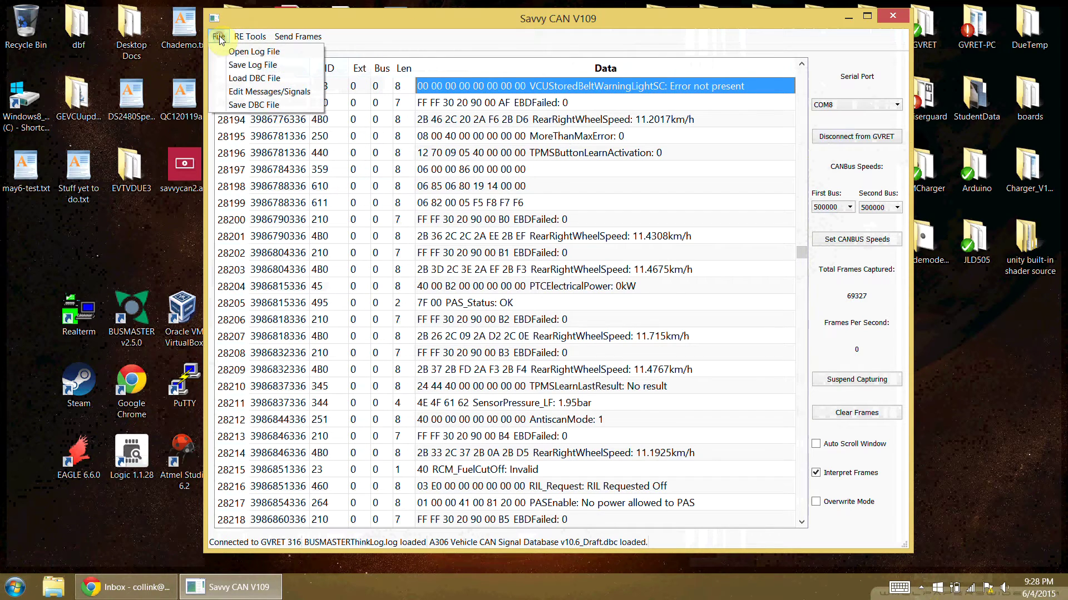
{"action": "left_click", "coordinate": [249, 92]}
{"action": "left_click_drag", "start_coordinate": [376, 149], "coordinate": [362, 17]}
{"action": "left_click_drag", "start_coordinate": [544, 355], "coordinate": [546, 505]}
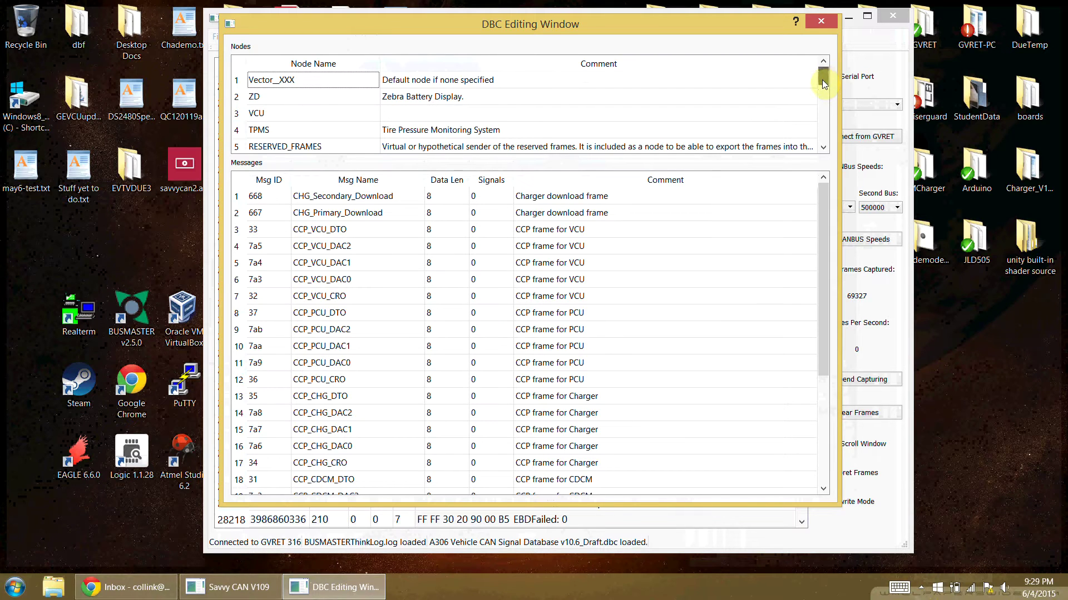
Step: Examine the node names and comments in the DBC node list down to the ABS node, and return to its start
{"action": "left_click_drag", "start_coordinate": [821, 79], "coordinate": [821, 80]}
{"action": "left_click", "coordinate": [821, 147]}
{"action": "left_click", "coordinate": [821, 148]}
{"action": "left_click", "coordinate": [820, 147]}
{"action": "left_click", "coordinate": [821, 148]}
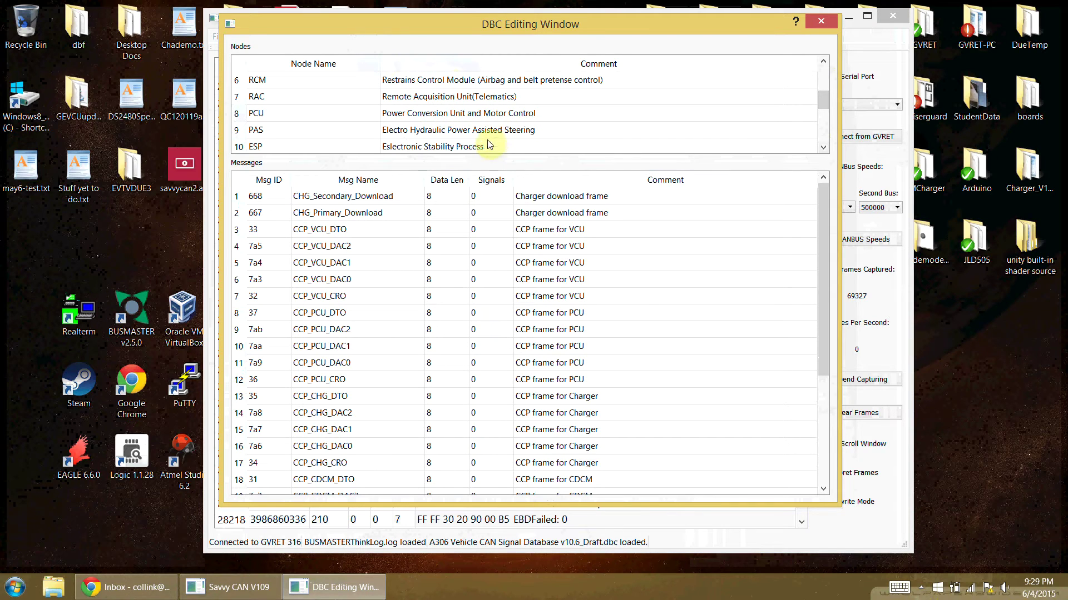
{"action": "left_click", "coordinate": [821, 148]}
{"action": "left_click", "coordinate": [821, 147]}
{"action": "left_click", "coordinate": [821, 148]}
{"action": "left_click", "coordinate": [821, 148]}
{"action": "left_click", "coordinate": [822, 148]}
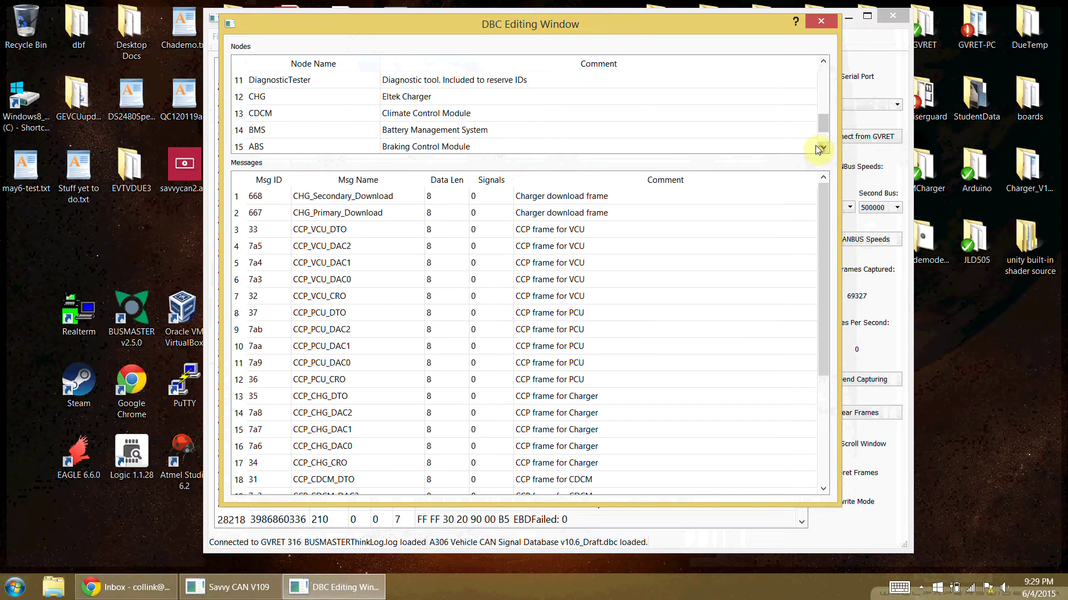
{"action": "left_click_drag", "start_coordinate": [822, 123], "coordinate": [822, 70]}
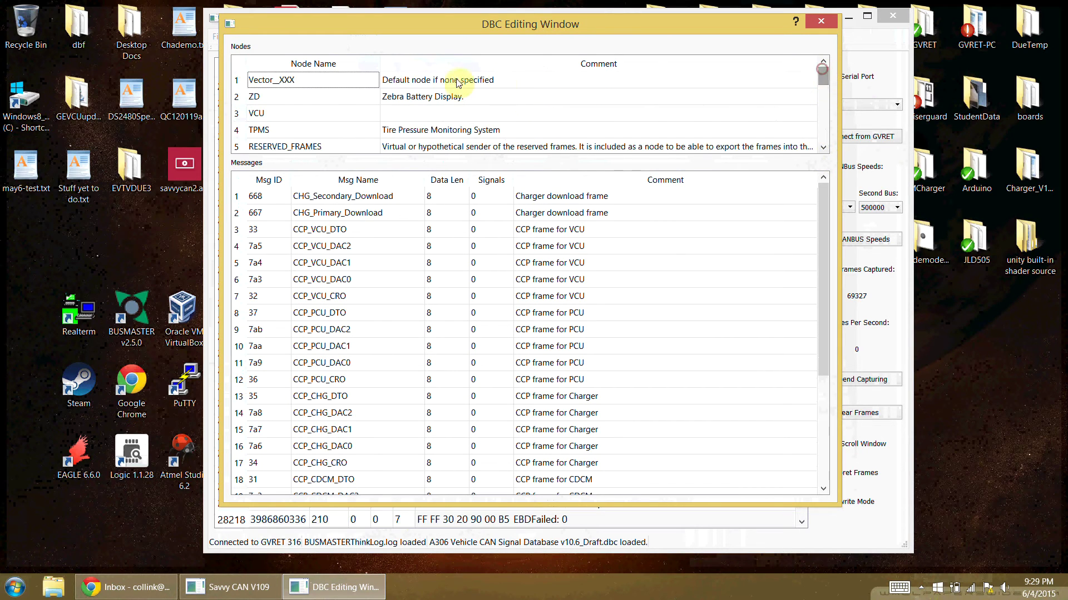
Step: Open the Vector__XXX node's name for editing, leave it by selecting the node's comment, and look over its messages
{"action": "double_click", "coordinate": [293, 82]}
{"action": "left_click", "coordinate": [311, 83]}
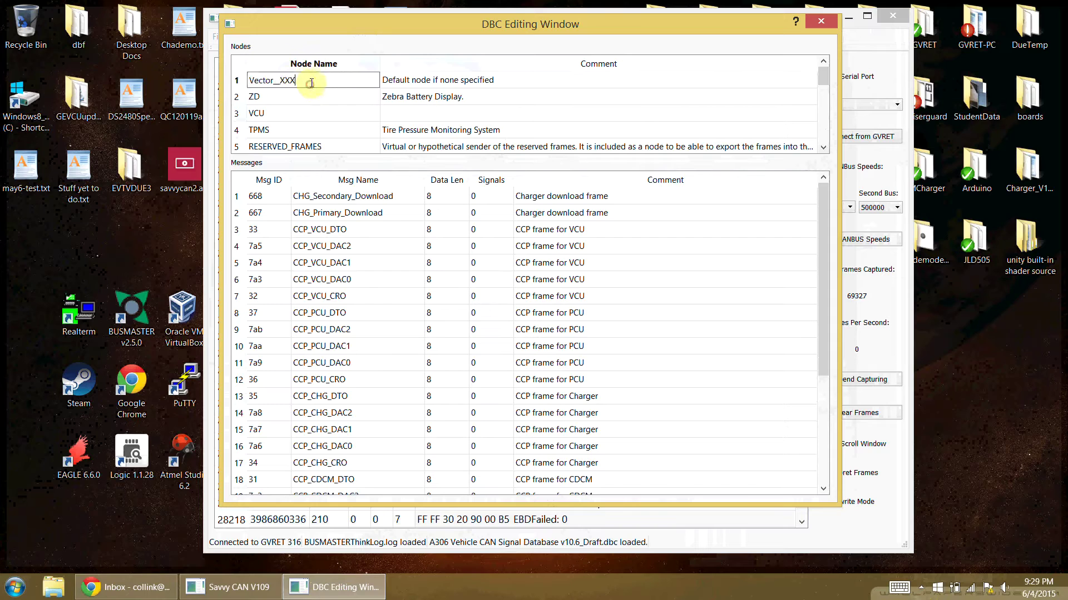
{"action": "left_click", "coordinate": [401, 84]}
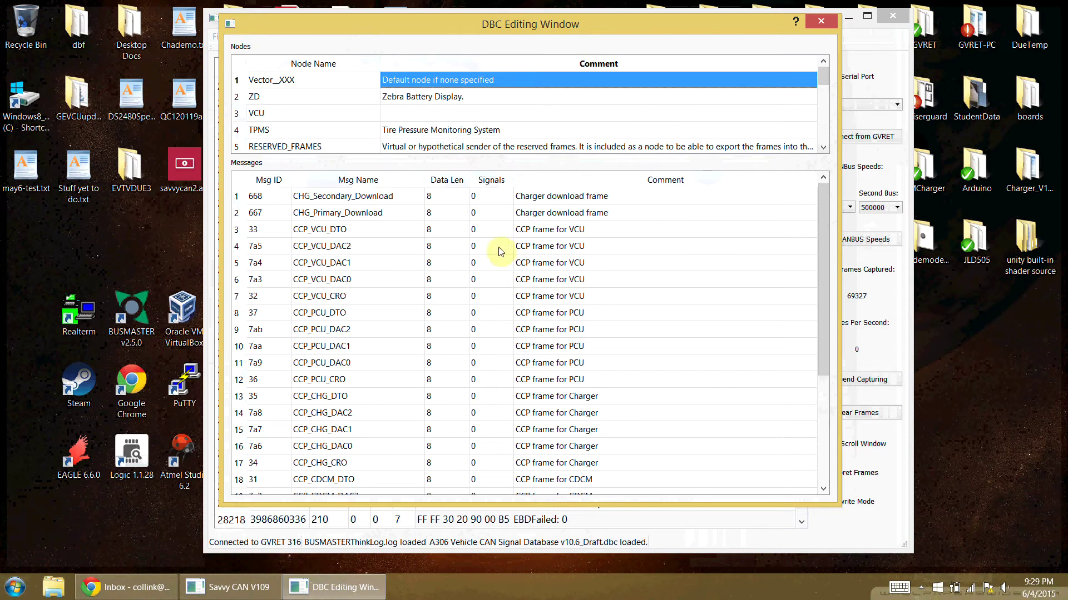
{"action": "mouse_move", "coordinate": [826, 206]}
{"action": "left_mouse_down"}
{"action": "mouse_move", "coordinate": [813, 355]}
{"action": "mouse_move", "coordinate": [813, 189]}
{"action": "left_mouse_up"}
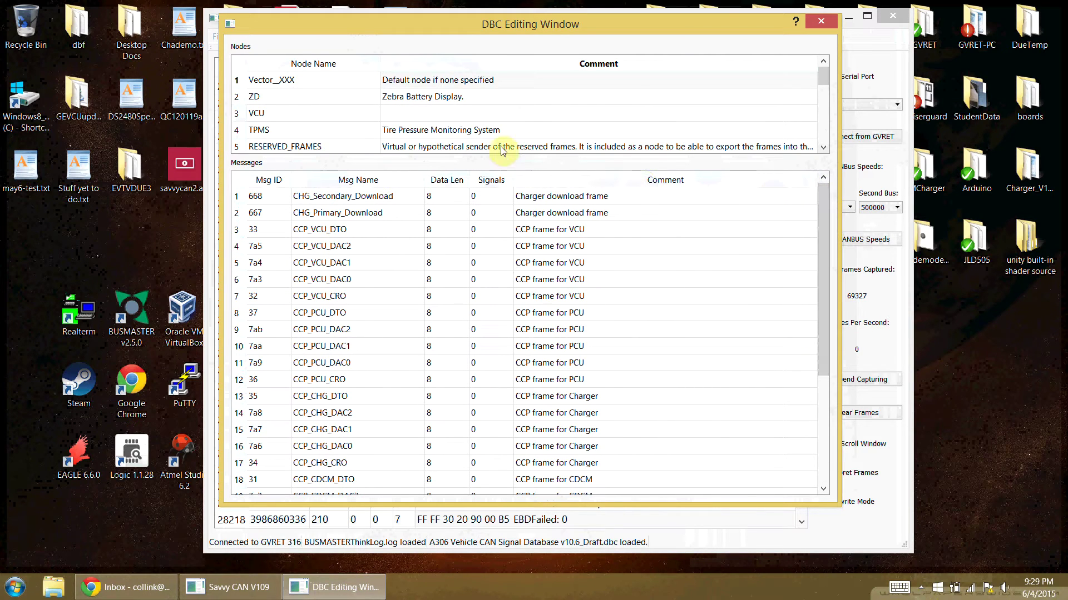
Step: Display the messages belonging to the TPMS node and to the VCU node
{"action": "double_click", "coordinate": [261, 131]}
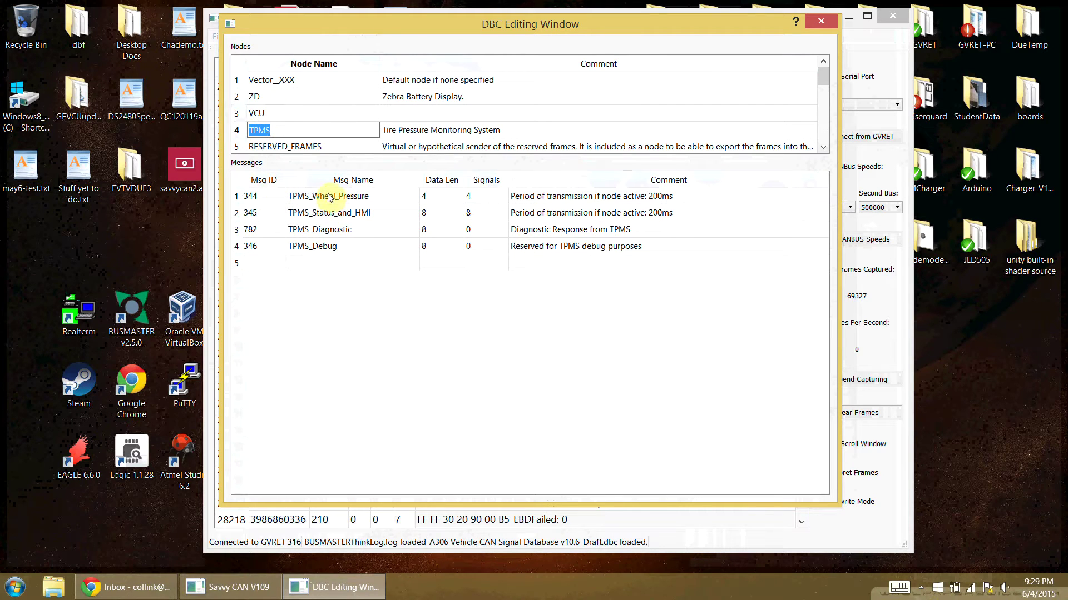
{"action": "left_click", "coordinate": [240, 131]}
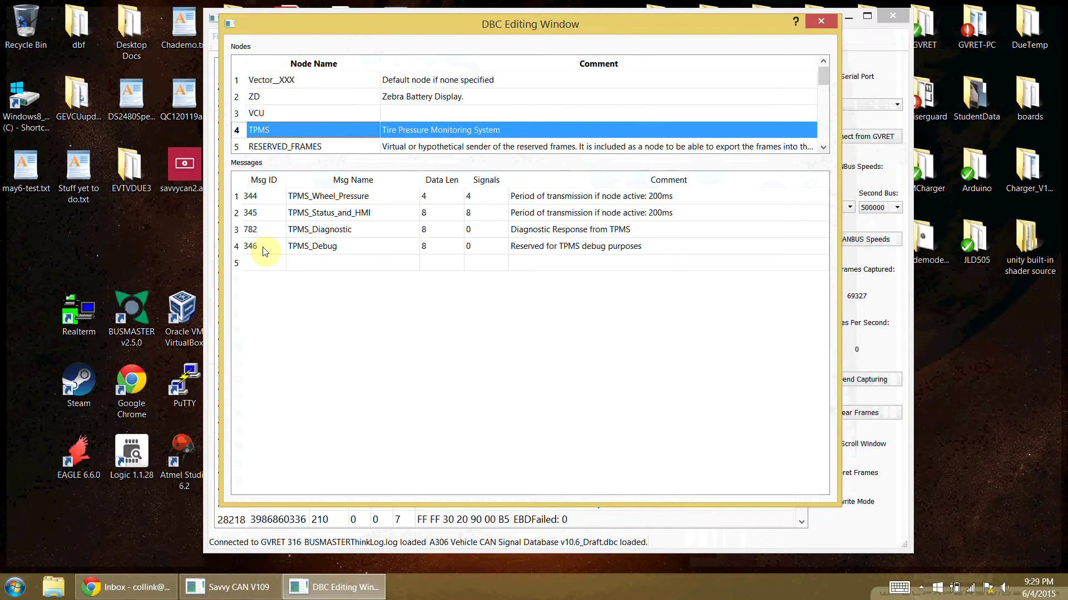
{"action": "double_click", "coordinate": [257, 114]}
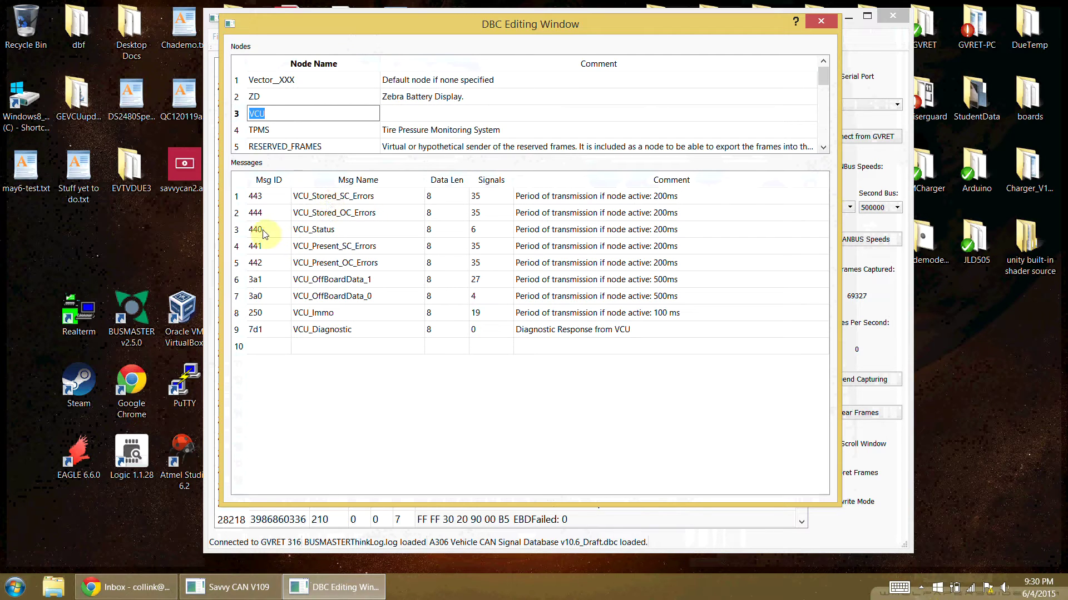
Step: Open the signals of the VCU_Status message and view each signal's parameters and bit layout, from TPMSButtonLearnActivation to VCUPTCReady
{"action": "double_click", "coordinate": [474, 230]}
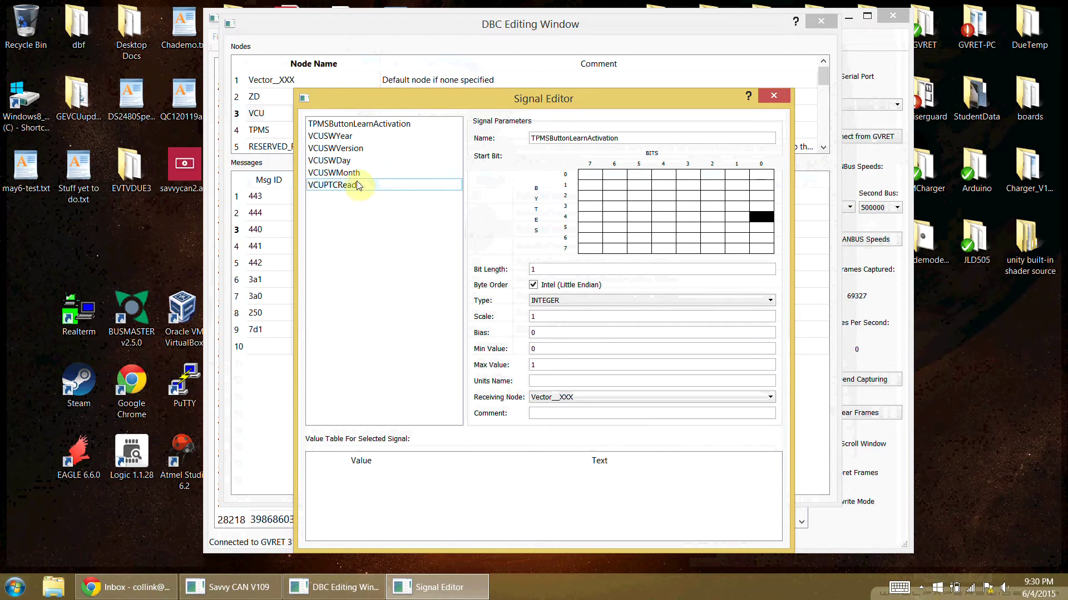
{"action": "left_click", "coordinate": [344, 126]}
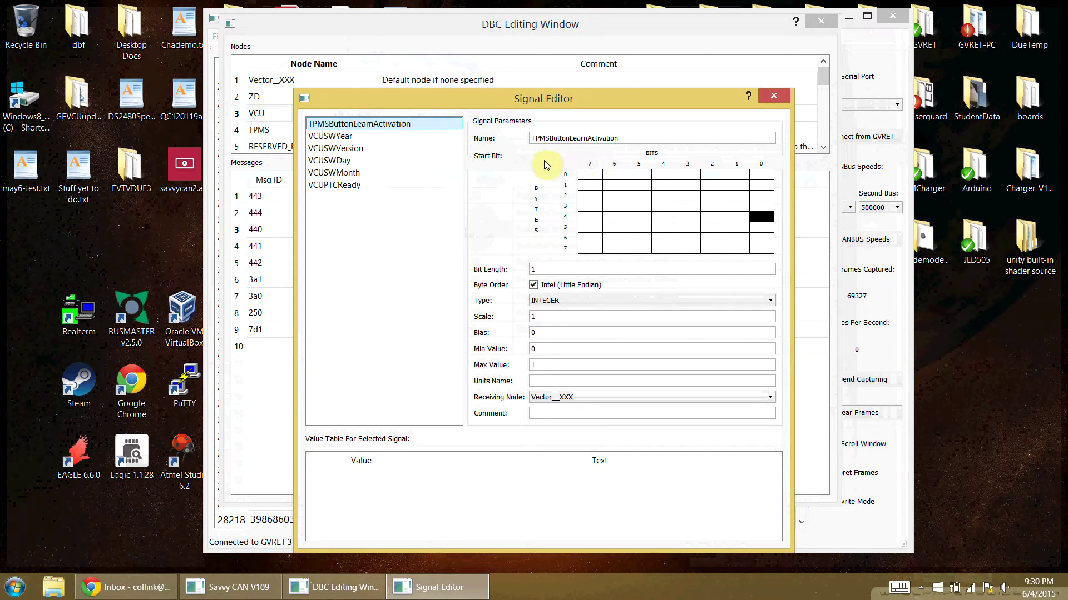
{"action": "left_click", "coordinate": [336, 136]}
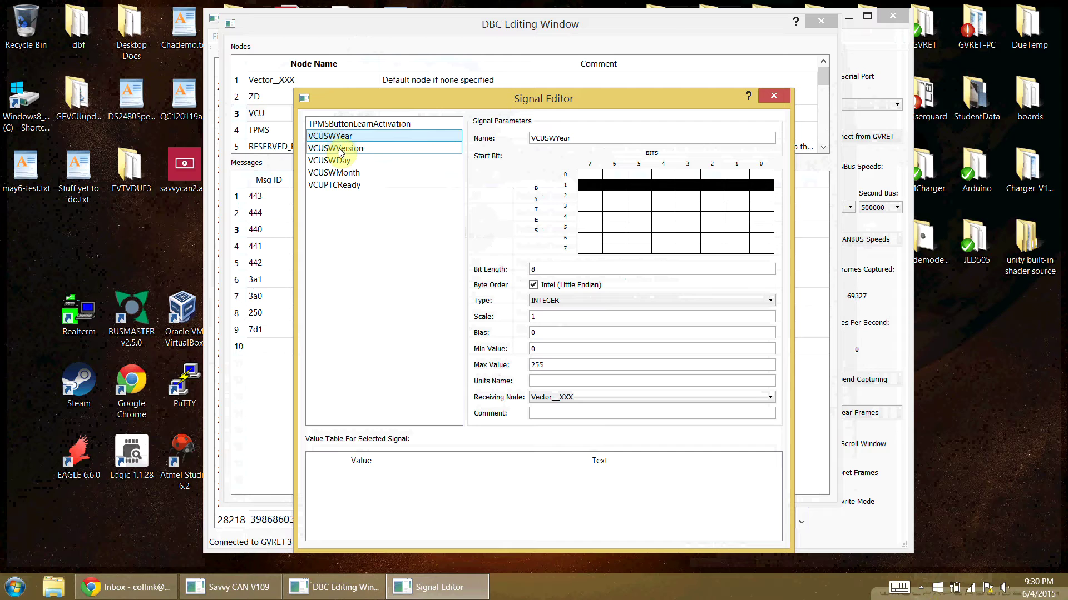
{"action": "left_click", "coordinate": [339, 149]}
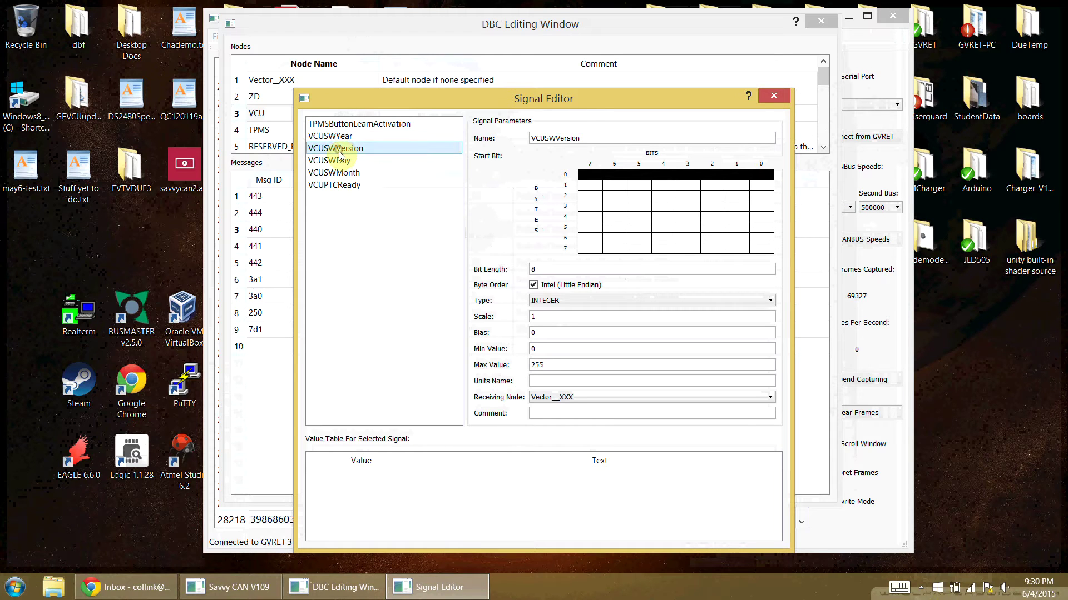
{"action": "left_click", "coordinate": [341, 162]}
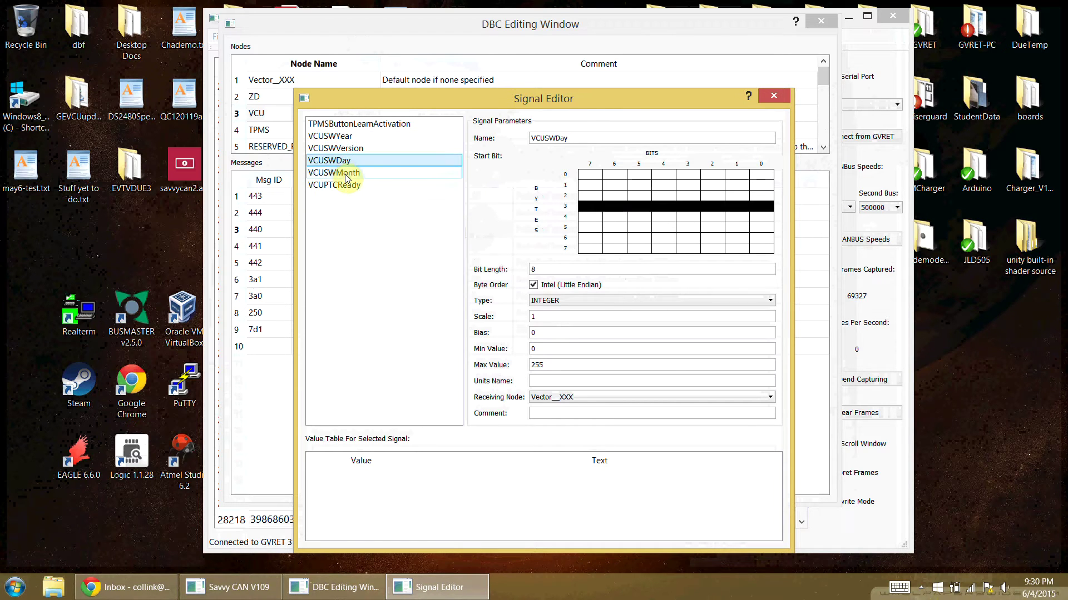
{"action": "left_click", "coordinate": [346, 174]}
{"action": "left_click", "coordinate": [350, 186]}
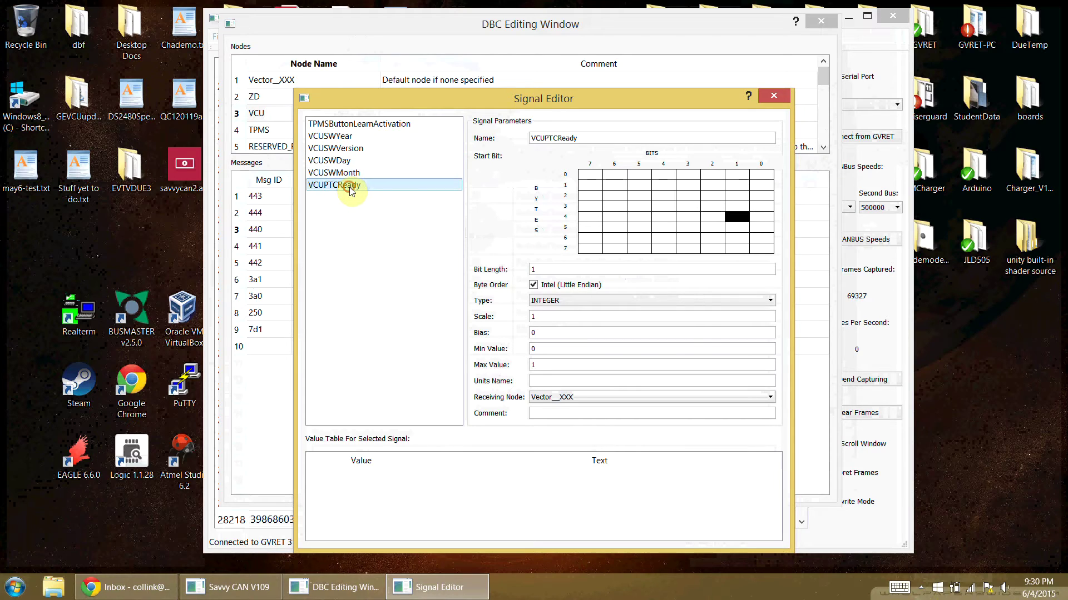
Step: Examine the bit layout and parameters of the VCUSWYear and VCUPTCReady signals, and close the signal editor
{"action": "left_click", "coordinate": [343, 141]}
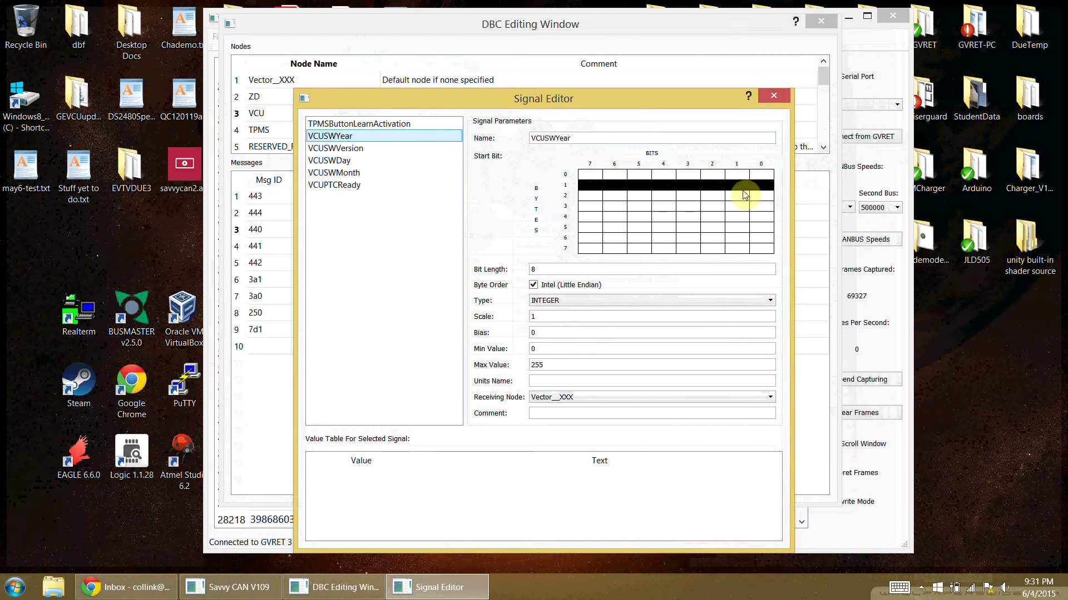
{"action": "left_click", "coordinate": [538, 270]}
{"action": "left_click", "coordinate": [359, 187]}
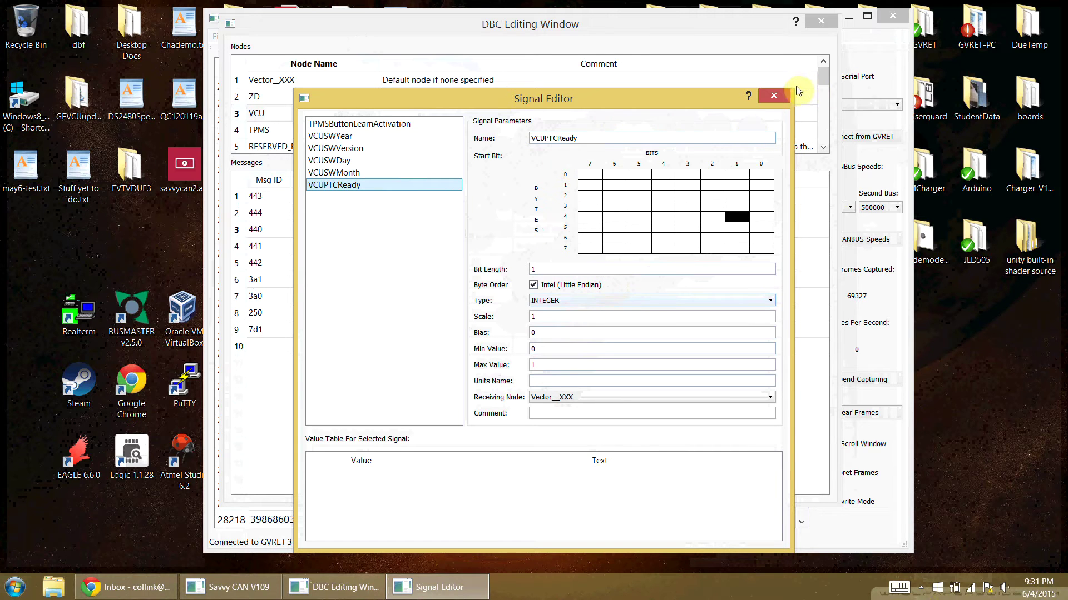
{"action": "left_click", "coordinate": [775, 95]}
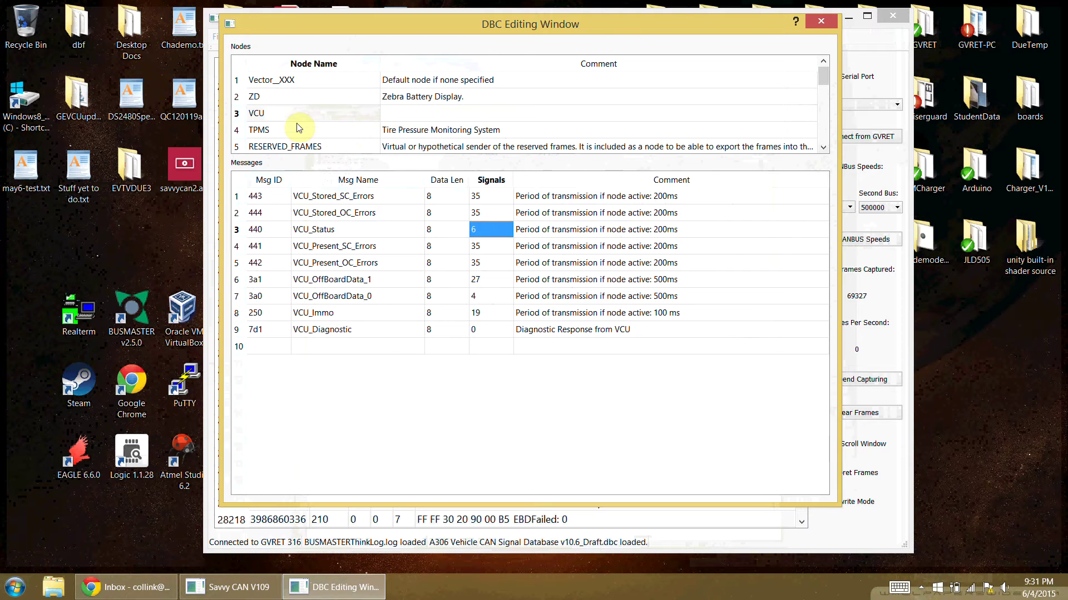
Step: Display the PCU node's messages and try to open the signals of the PCU_Torque message
{"action": "scroll", "coordinate": [306, 119], "scroll_direction": "down", "scroll_amount": 1}
{"action": "scroll", "coordinate": [306, 126], "scroll_direction": "down", "scroll_amount": 1}
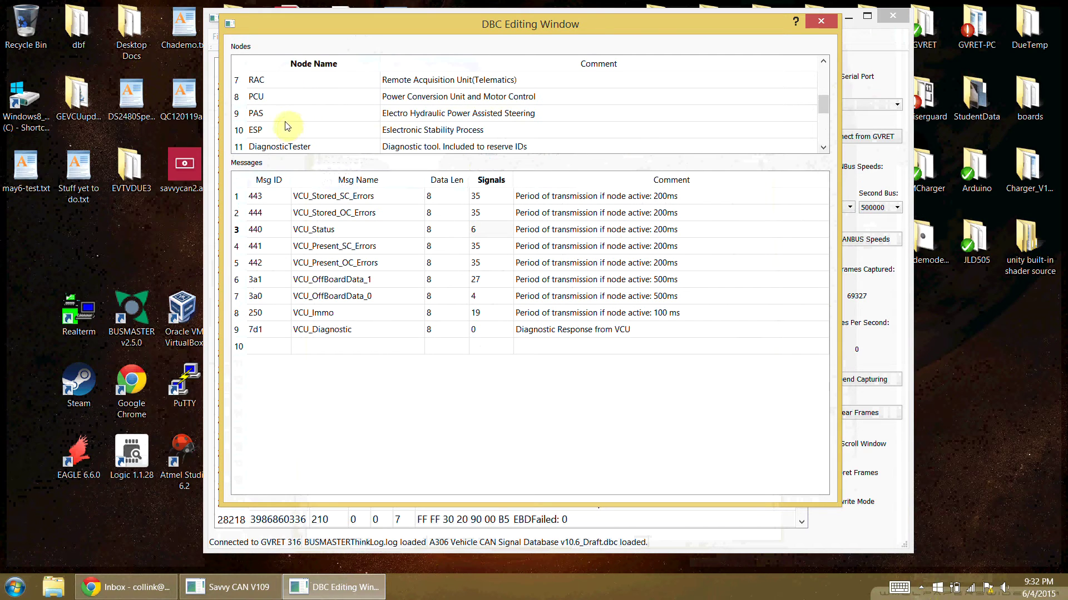
{"action": "left_click", "coordinate": [263, 97]}
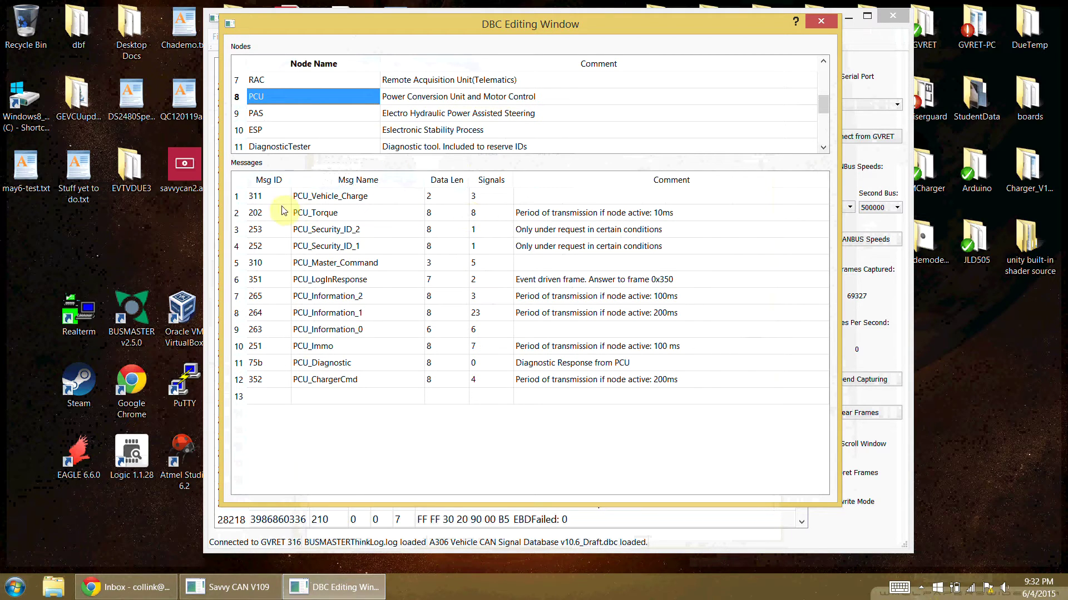
{"action": "left_click", "coordinate": [476, 215]}
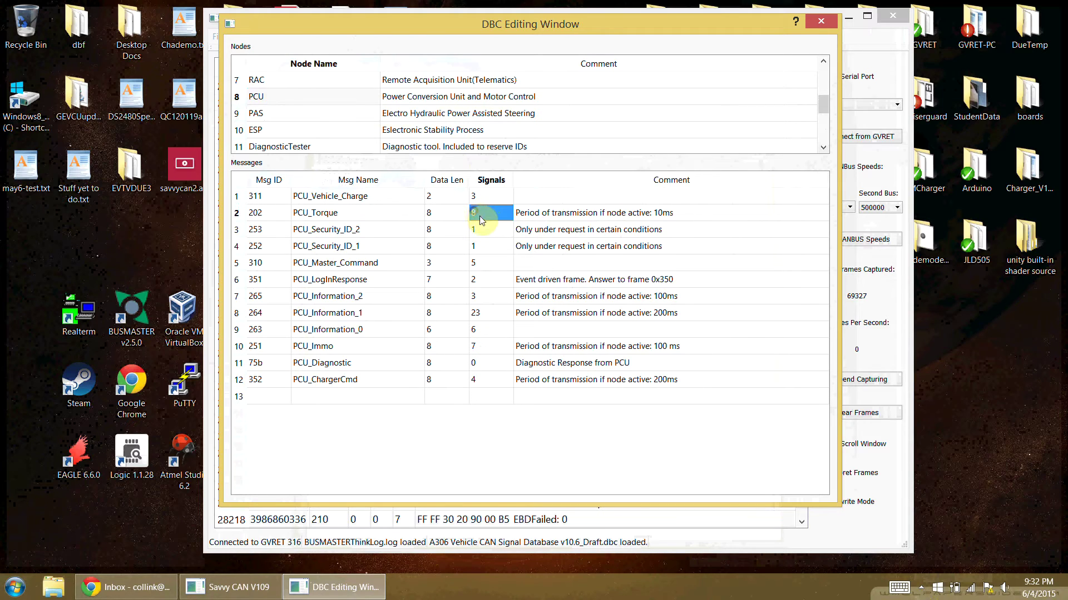
{"action": "double_click", "coordinate": [476, 214]}
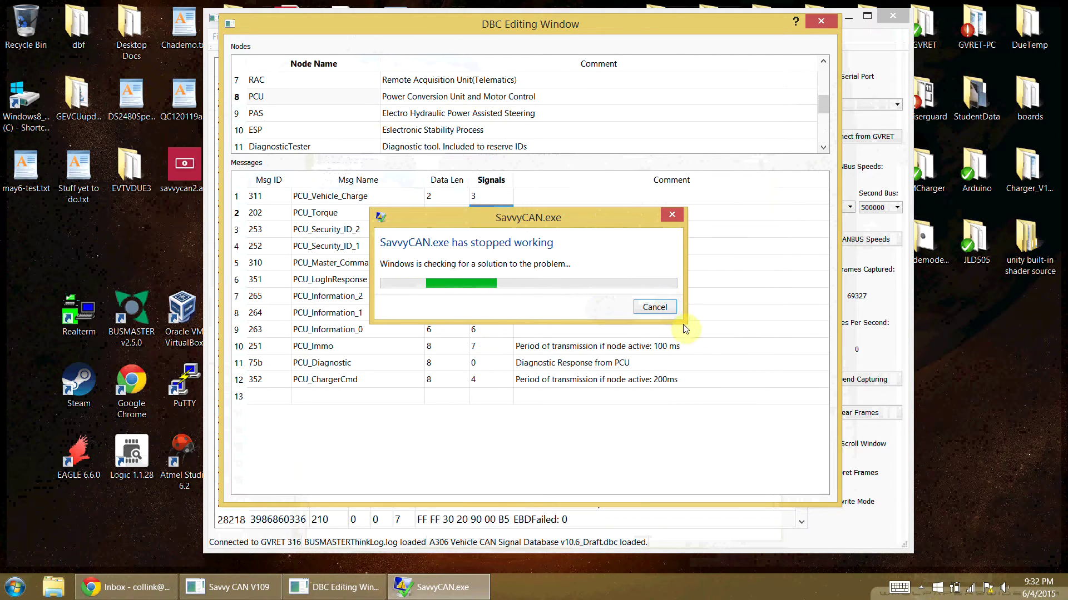
Step: Cancel the search for a solution, close the crashed SavvyCAN program, and restart it from the desktop
{"action": "left_click", "coordinate": [656, 309]}
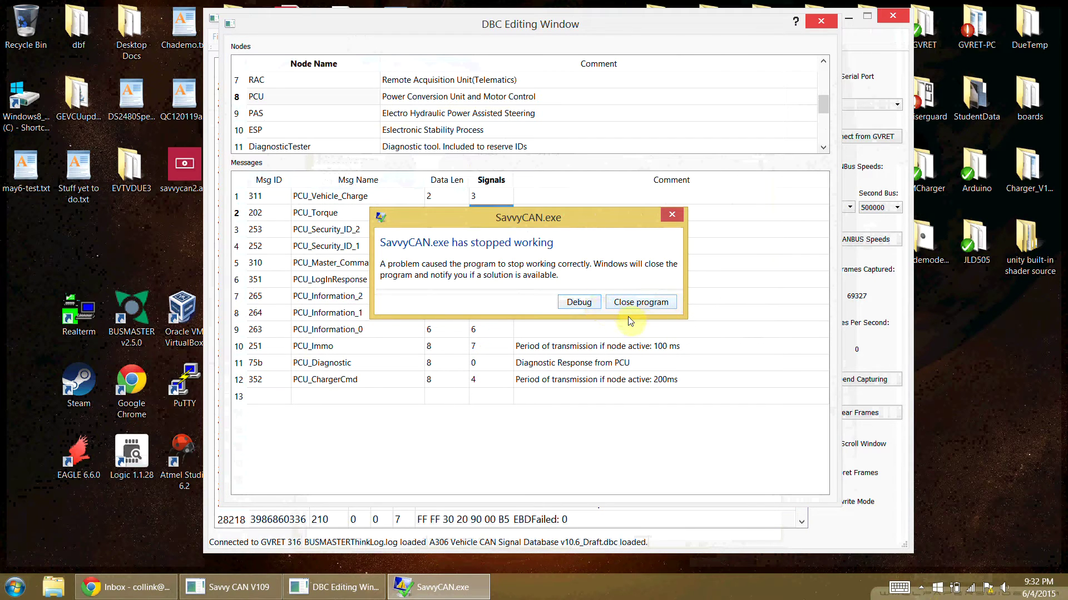
{"action": "left_click", "coordinate": [629, 303]}
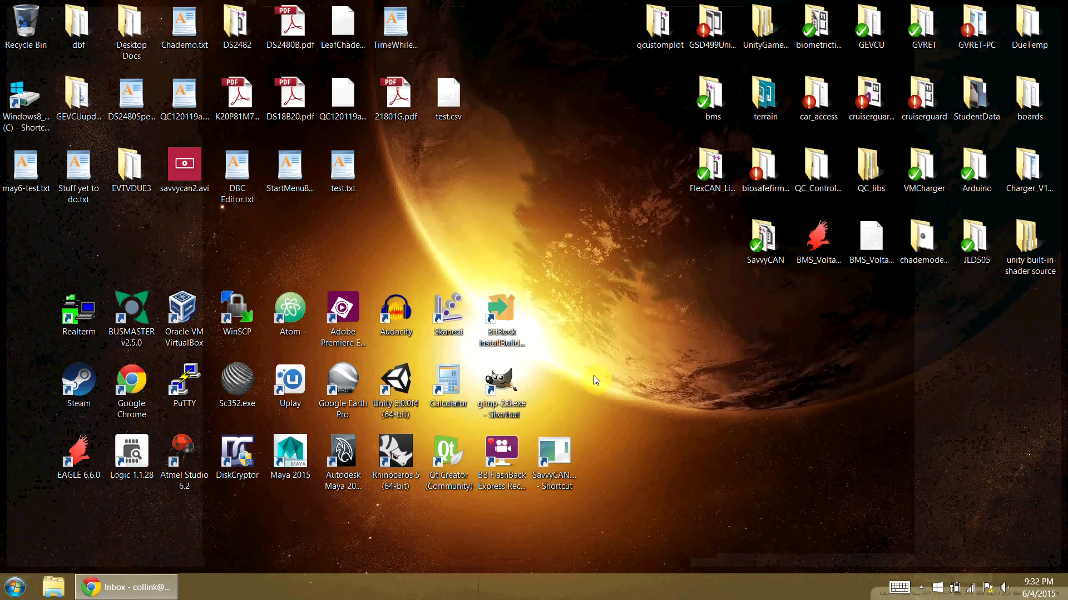
{"action": "double_click", "coordinate": [558, 448]}
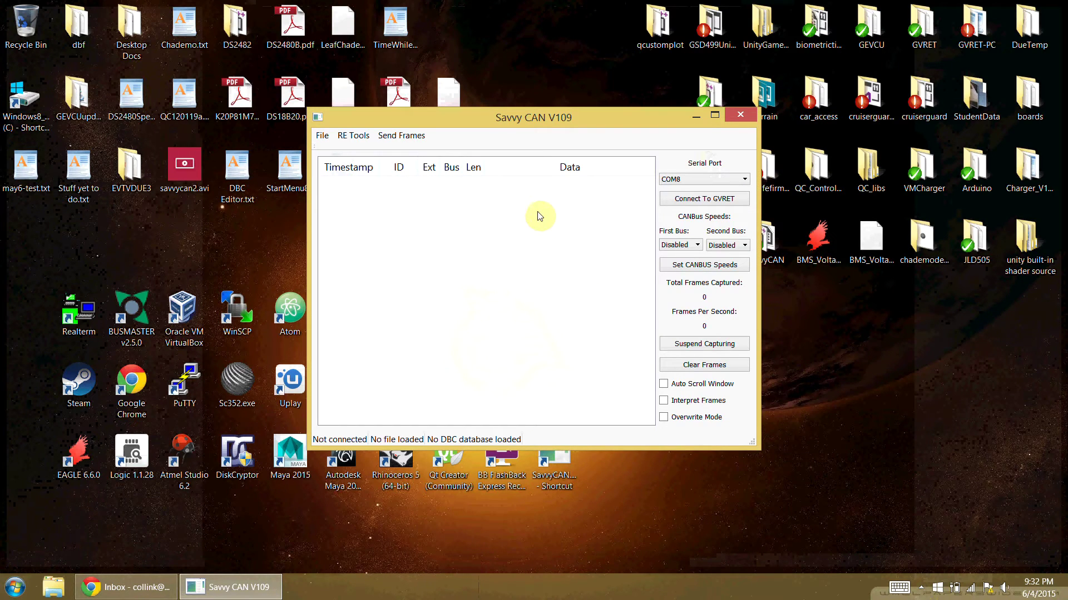
{"action": "left_click", "coordinate": [322, 136]}
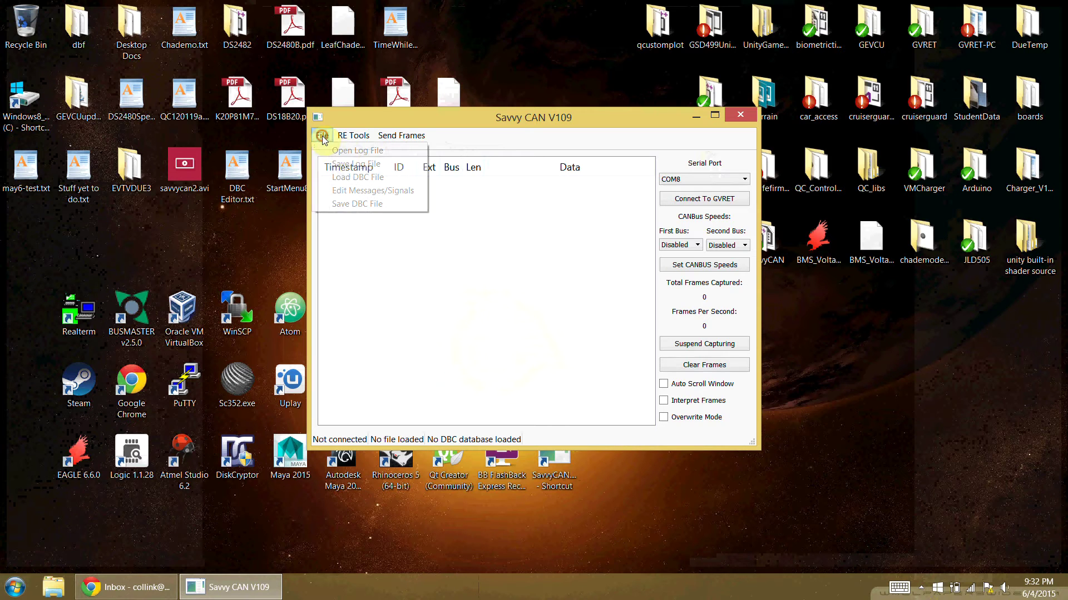
{"action": "left_click", "coordinate": [337, 149]}
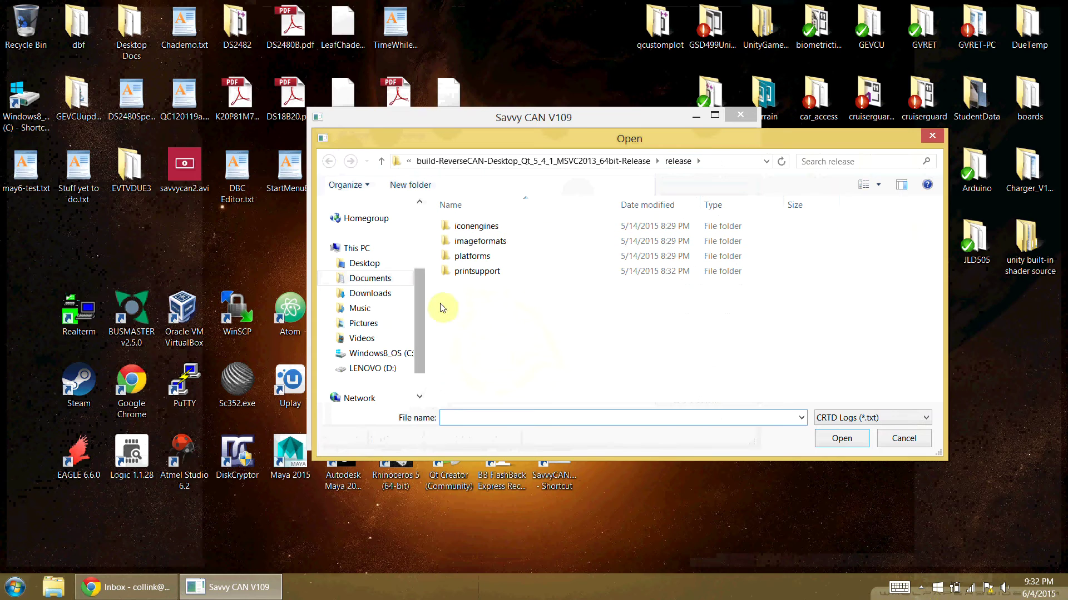
{"action": "left_click_drag", "start_coordinate": [418, 324], "coordinate": [419, 305]}
{"action": "scroll", "coordinate": [419, 308], "scroll_direction": "down", "scroll_amount": 1}
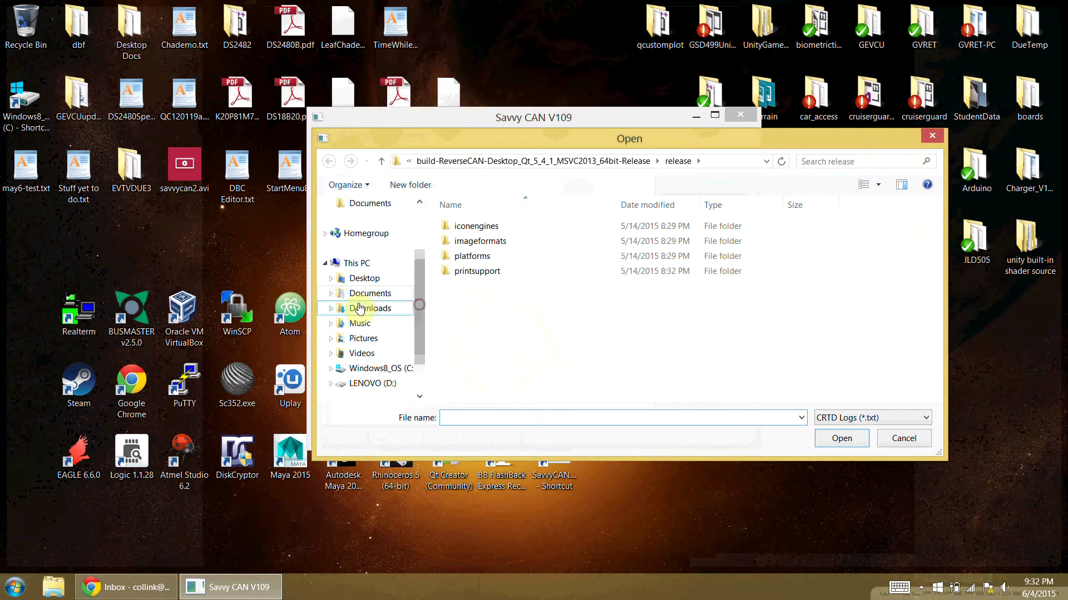
{"action": "left_click", "coordinate": [361, 278]}
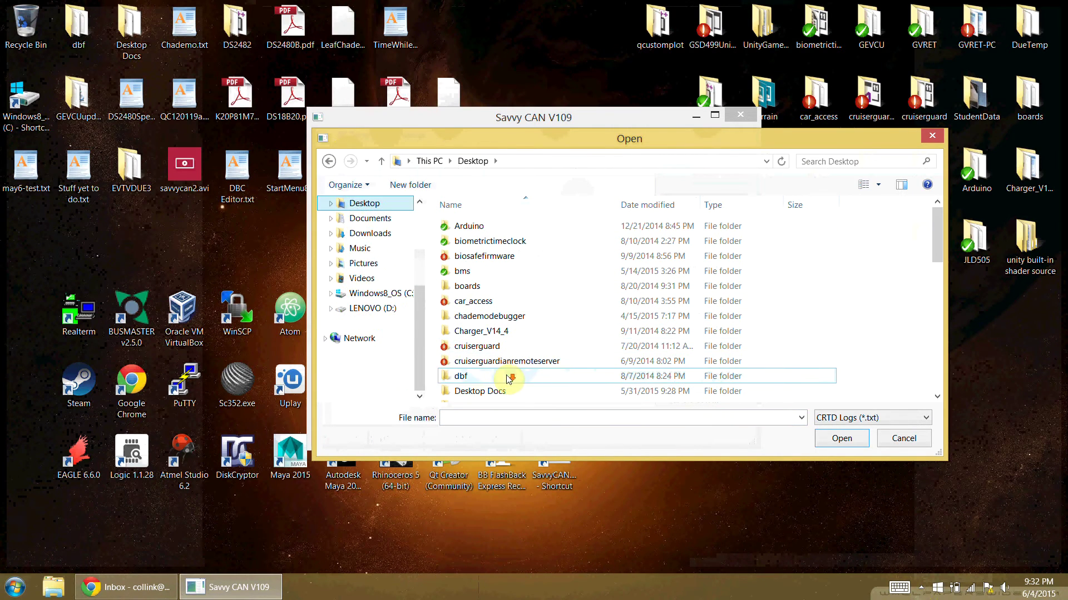
{"action": "left_click", "coordinate": [932, 136]}
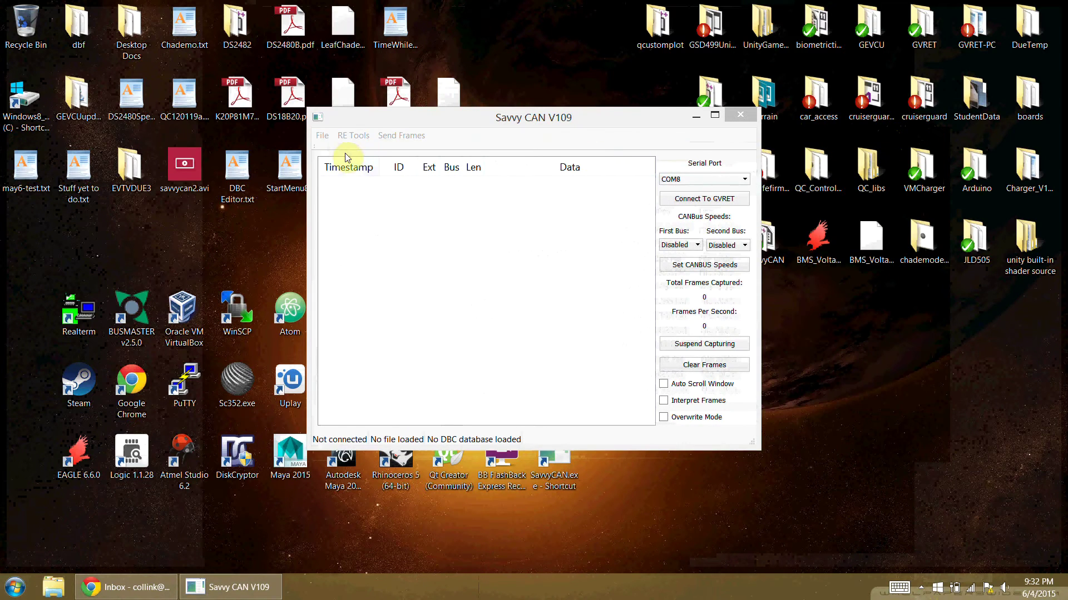
Step: Start opening a CRTD log file and go to the Desktop Docs folder on the desktop
{"action": "left_click", "coordinate": [322, 137]}
{"action": "left_click", "coordinate": [339, 149]}
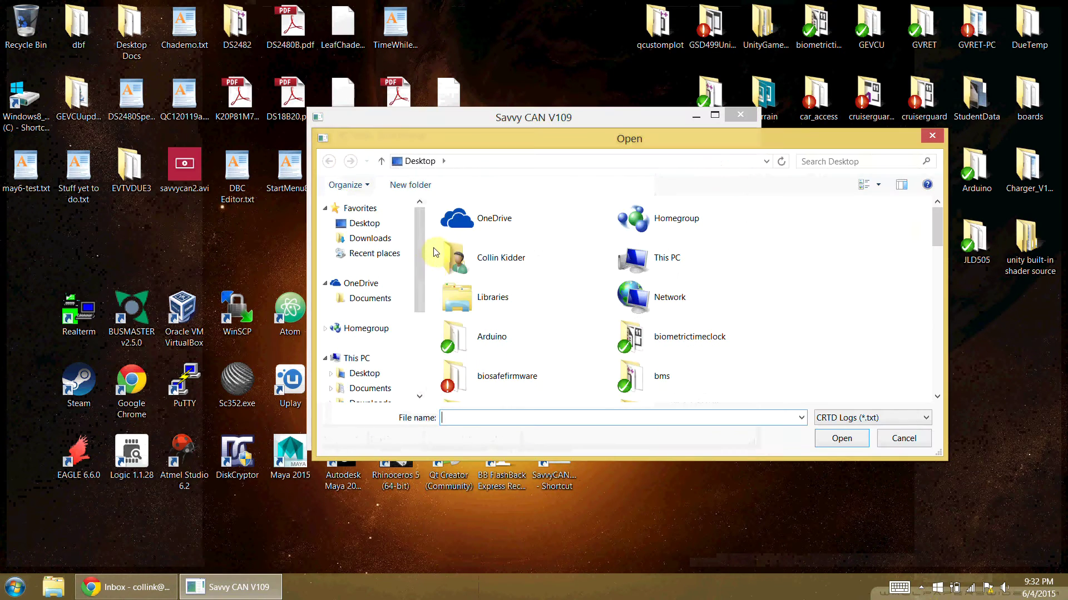
{"action": "left_click", "coordinate": [372, 225]}
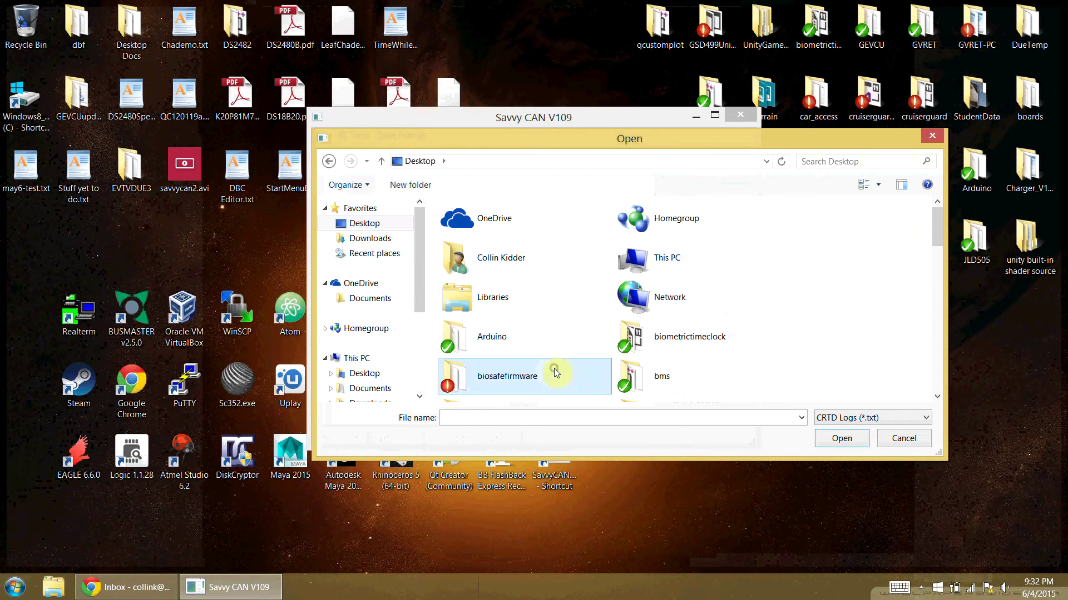
{"action": "scroll", "coordinate": [552, 367], "scroll_direction": "down", "scroll_amount": 3}
{"action": "scroll", "coordinate": [562, 349], "scroll_direction": "down", "scroll_amount": 6}
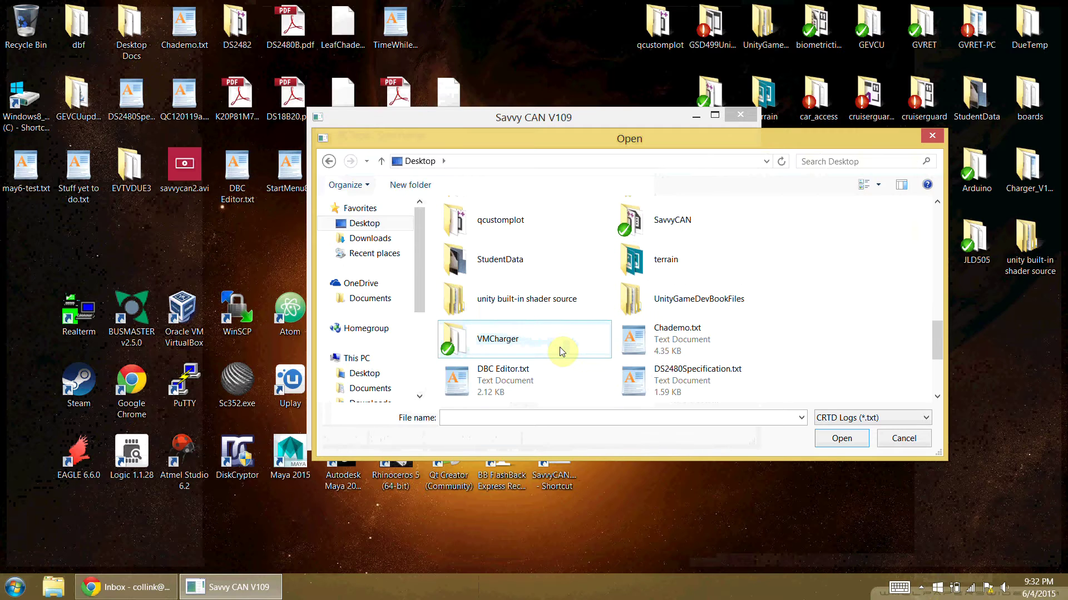
{"action": "scroll", "coordinate": [555, 328], "scroll_direction": "up", "scroll_amount": 5}
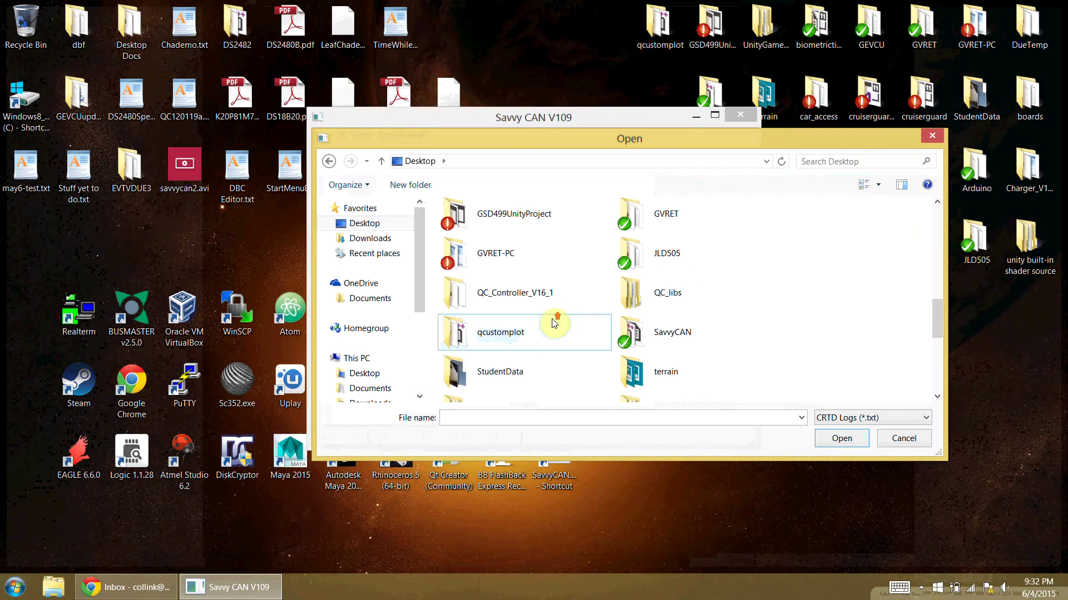
{"action": "scroll", "coordinate": [555, 323], "scroll_direction": "up", "scroll_amount": 6}
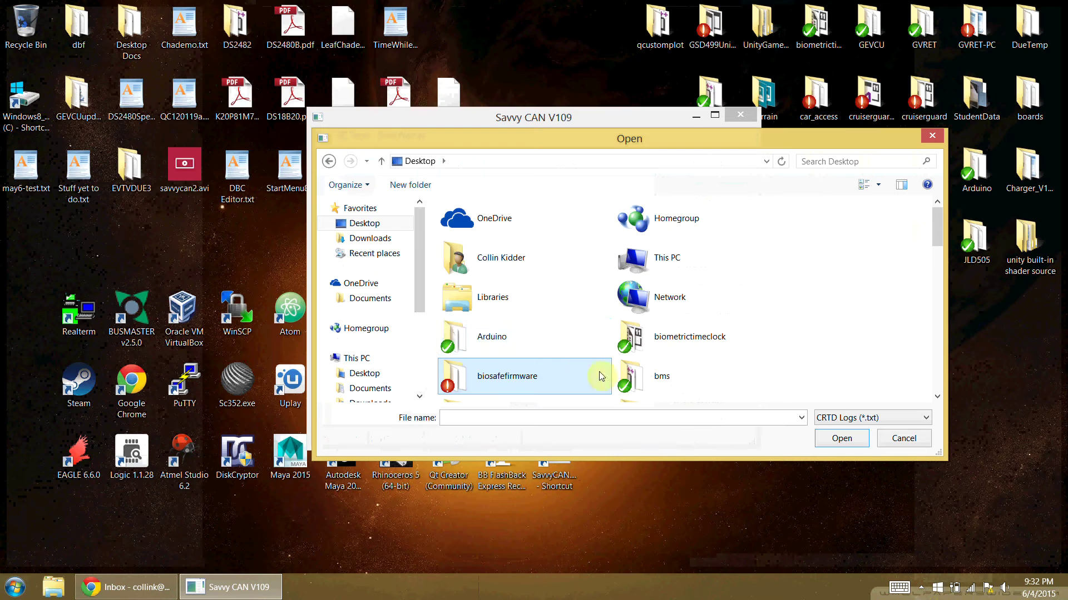
{"action": "scroll", "coordinate": [554, 322], "scroll_direction": "down", "scroll_amount": 2}
{"action": "scroll", "coordinate": [617, 367], "scroll_direction": "down", "scroll_amount": 2}
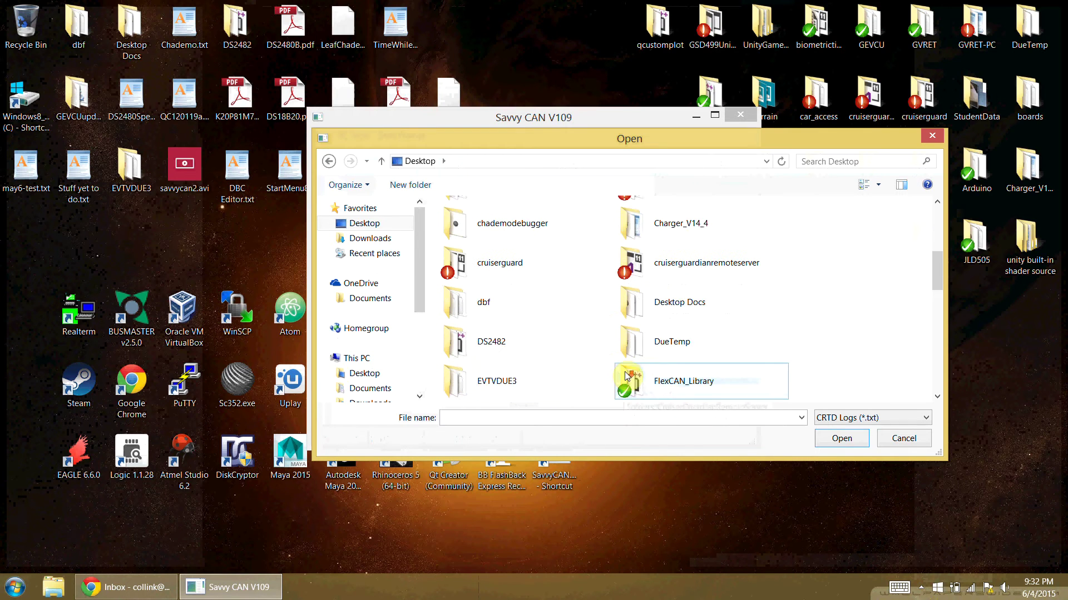
{"action": "double_click", "coordinate": [644, 320]}
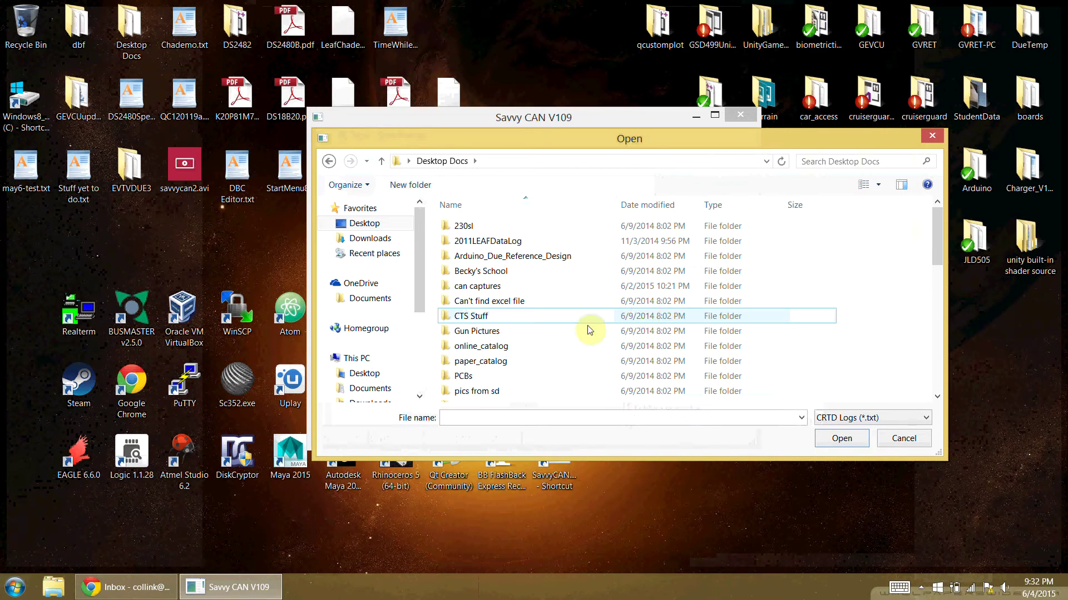
Step: Load the log file drivearoundcircle.txt from the tesla folder inside can captures
{"action": "left_click", "coordinate": [508, 331]}
{"action": "scroll", "coordinate": [508, 334], "scroll_direction": "down", "scroll_amount": 5}
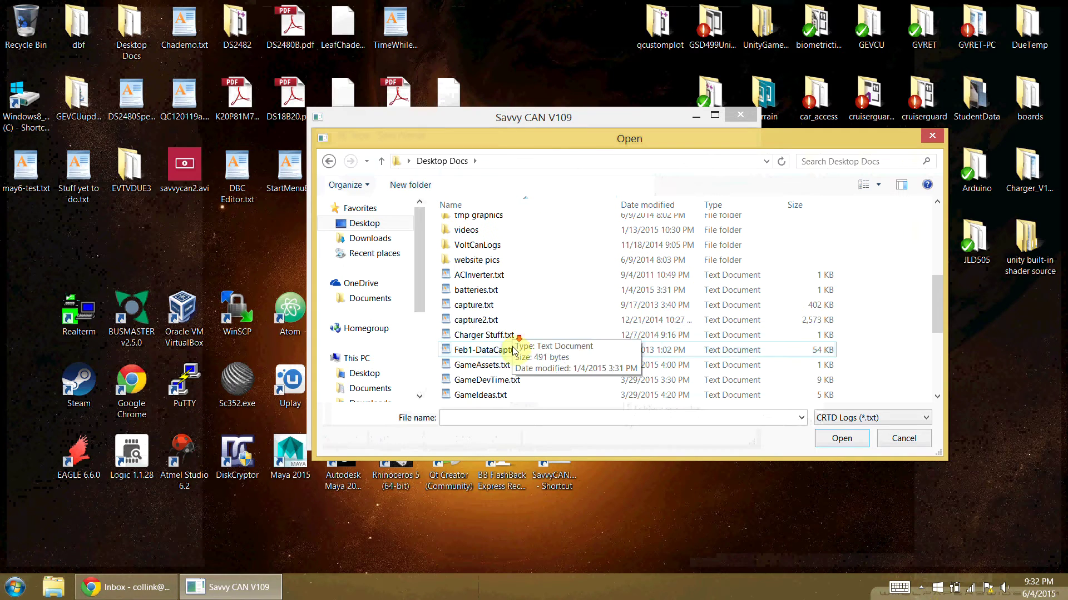
{"action": "scroll", "coordinate": [492, 265], "scroll_direction": "up", "scroll_amount": 5}
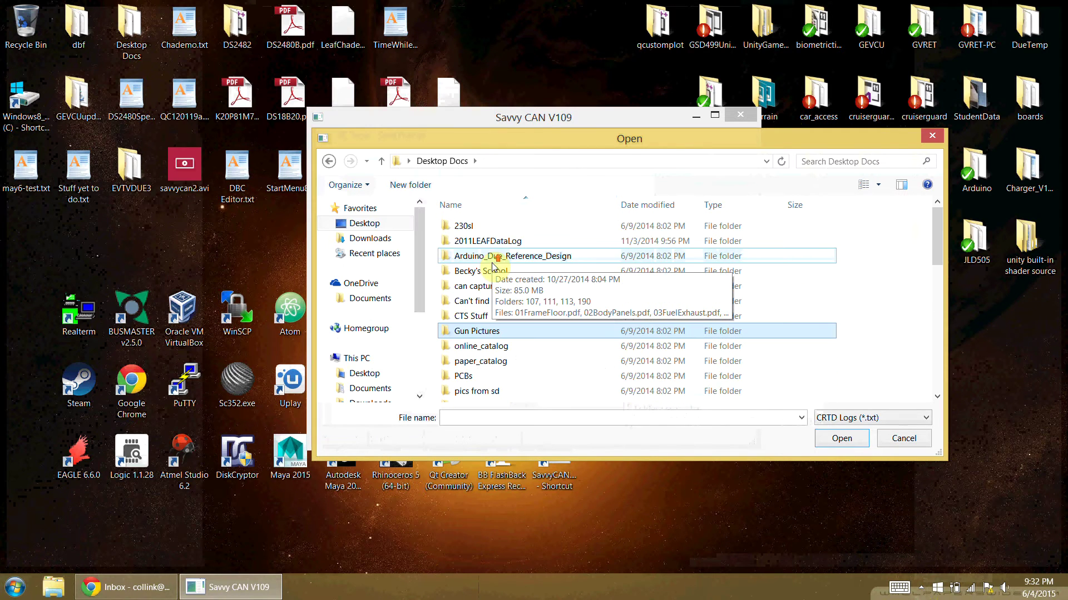
{"action": "left_click", "coordinate": [491, 291]}
{"action": "double_click", "coordinate": [491, 290]}
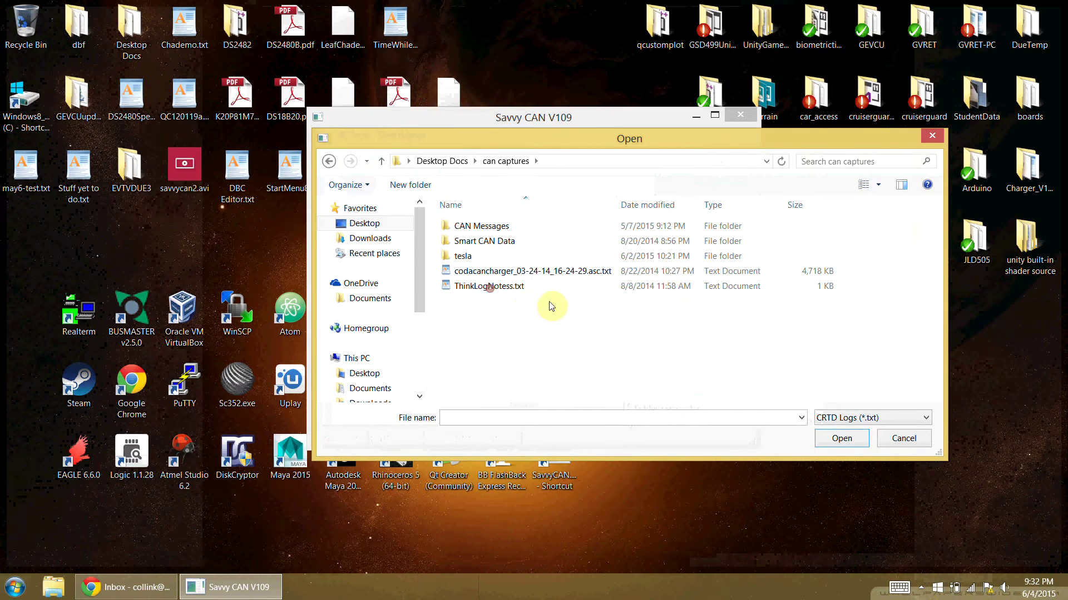
{"action": "double_click", "coordinate": [464, 256]}
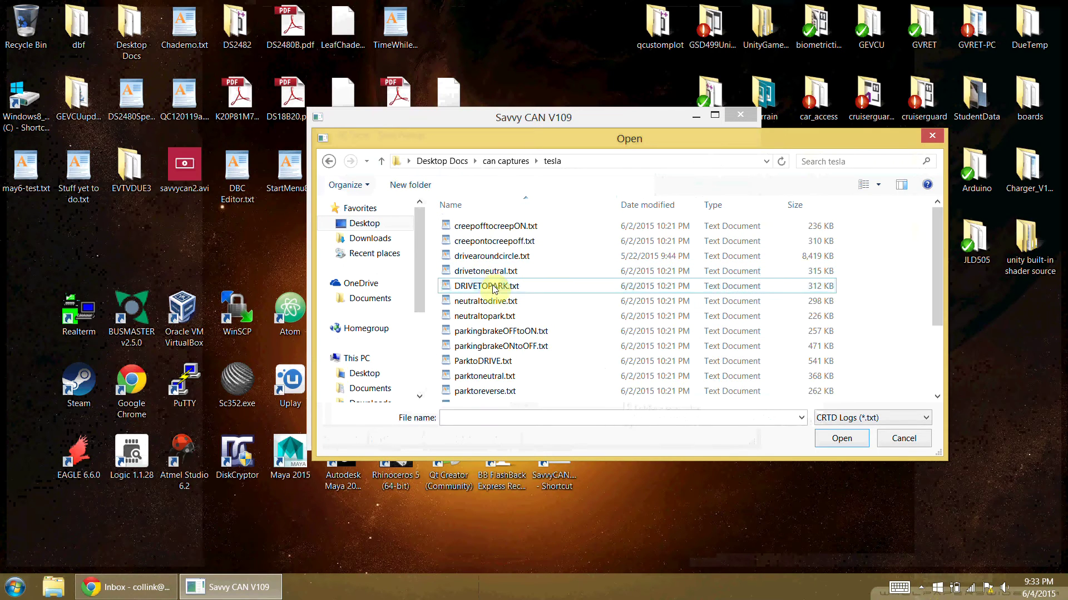
{"action": "double_click", "coordinate": [498, 257]}
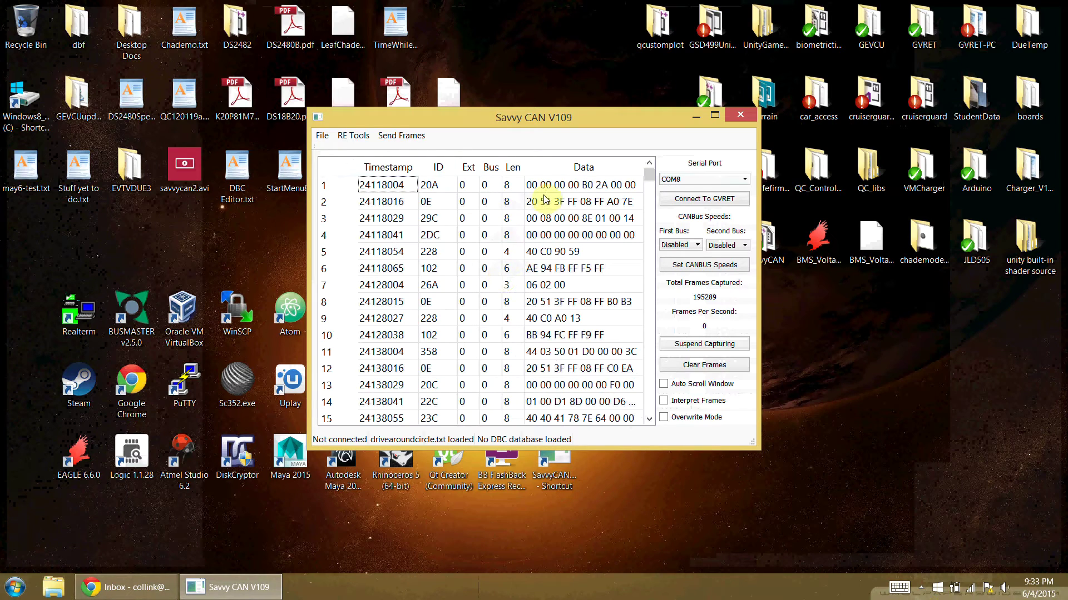
Step: Enlarge the main window, open the Frame Data Analysis tool, and enlarge its Detailed Frame Information window
{"action": "left_click_drag", "start_coordinate": [517, 117], "coordinate": [465, 31]}
{"action": "left_click_drag", "start_coordinate": [709, 368], "coordinate": [809, 510]}
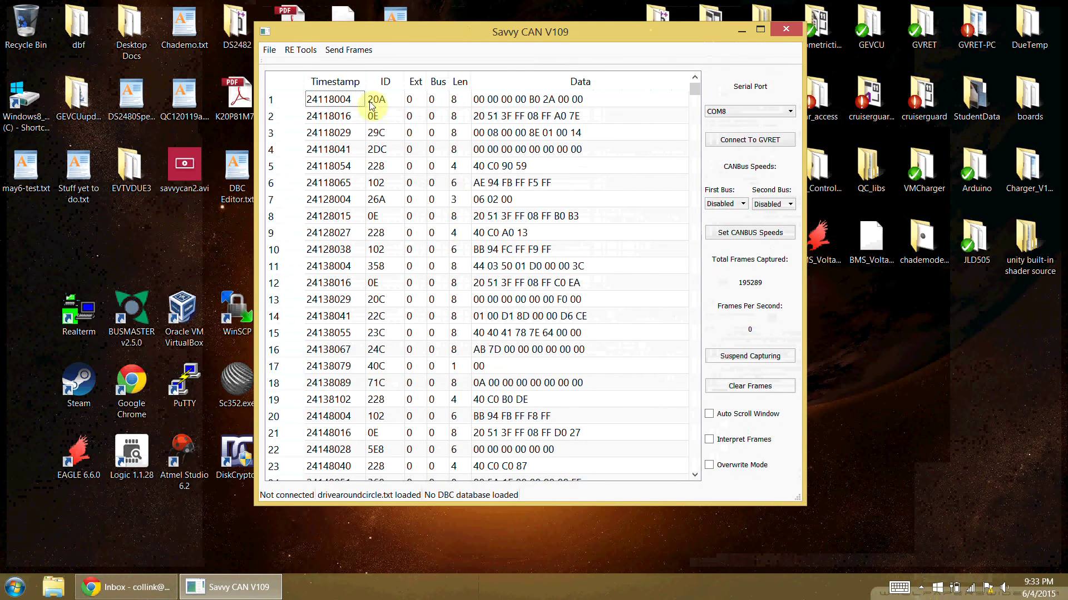
{"action": "left_click", "coordinate": [300, 50]}
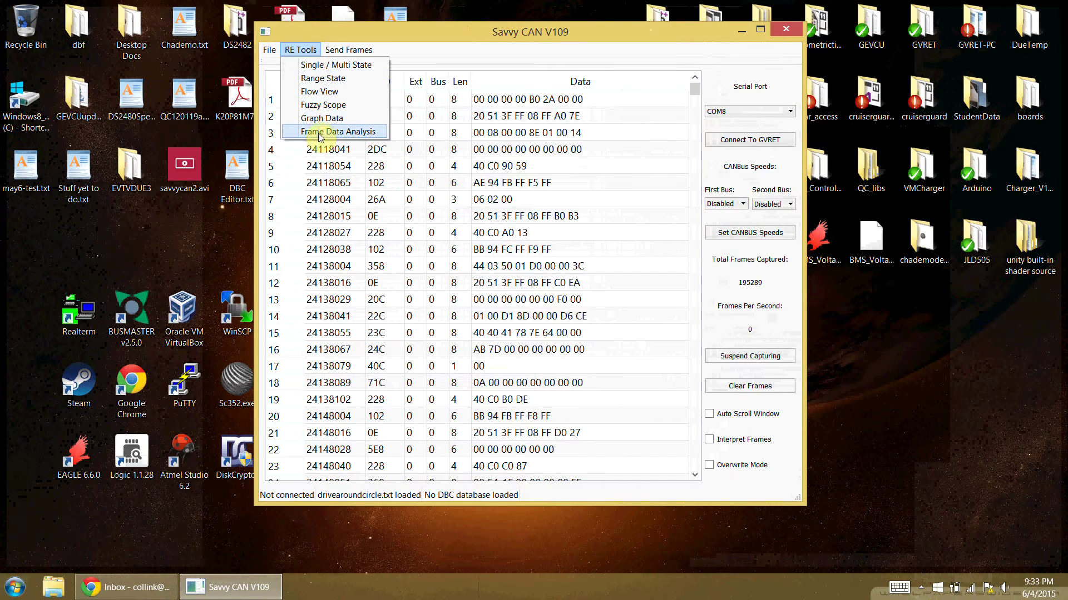
{"action": "left_click", "coordinate": [318, 134]}
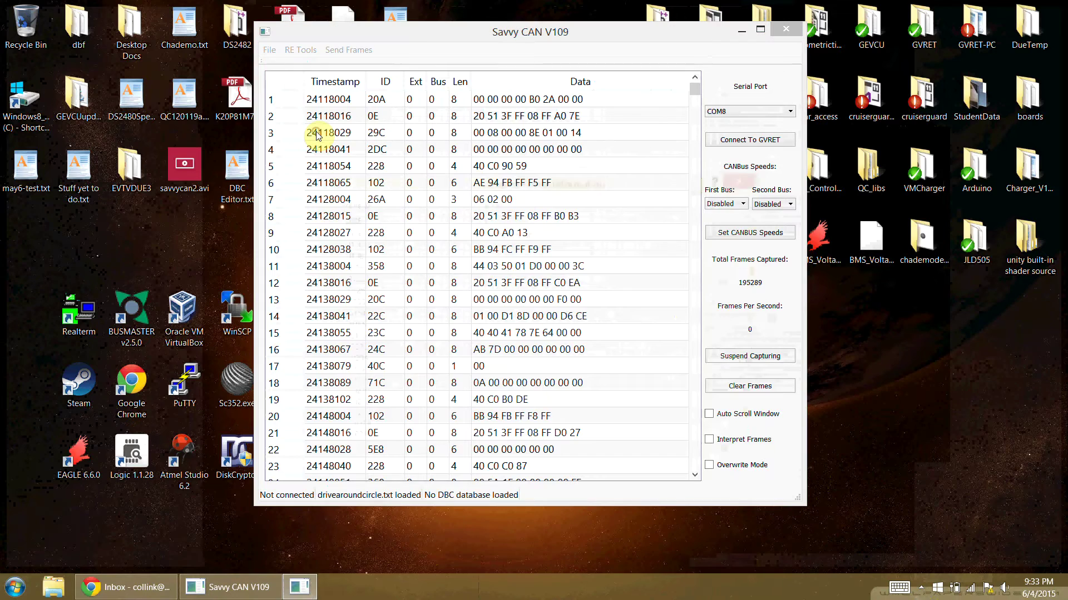
{"action": "left_click_drag", "start_coordinate": [408, 182], "coordinate": [354, 68]}
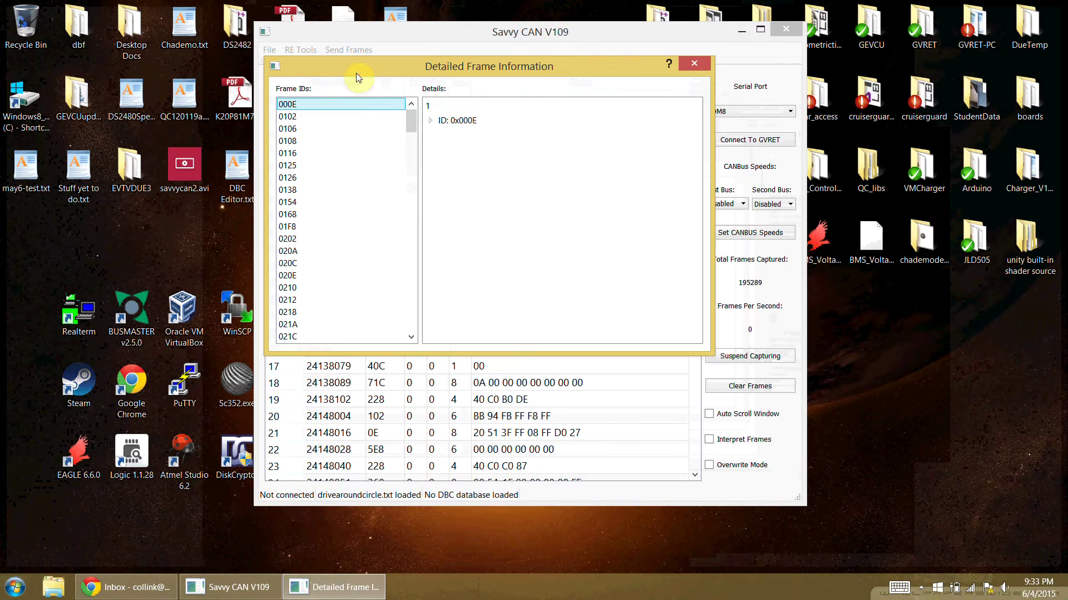
{"action": "left_click_drag", "start_coordinate": [706, 352], "coordinate": [826, 491]}
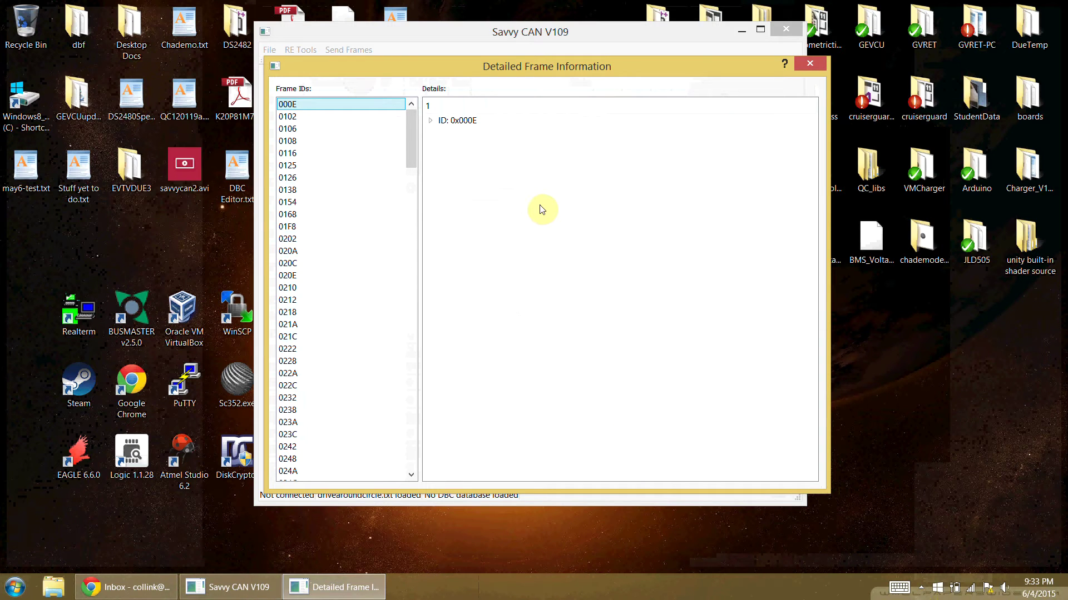
Step: Expand frame ID 0x000E and examine the range and full histogram of Data Byte 0, then collapse the histogram
{"action": "left_click_drag", "start_coordinate": [409, 143], "coordinate": [410, 98]}
{"action": "left_click", "coordinate": [432, 120]}
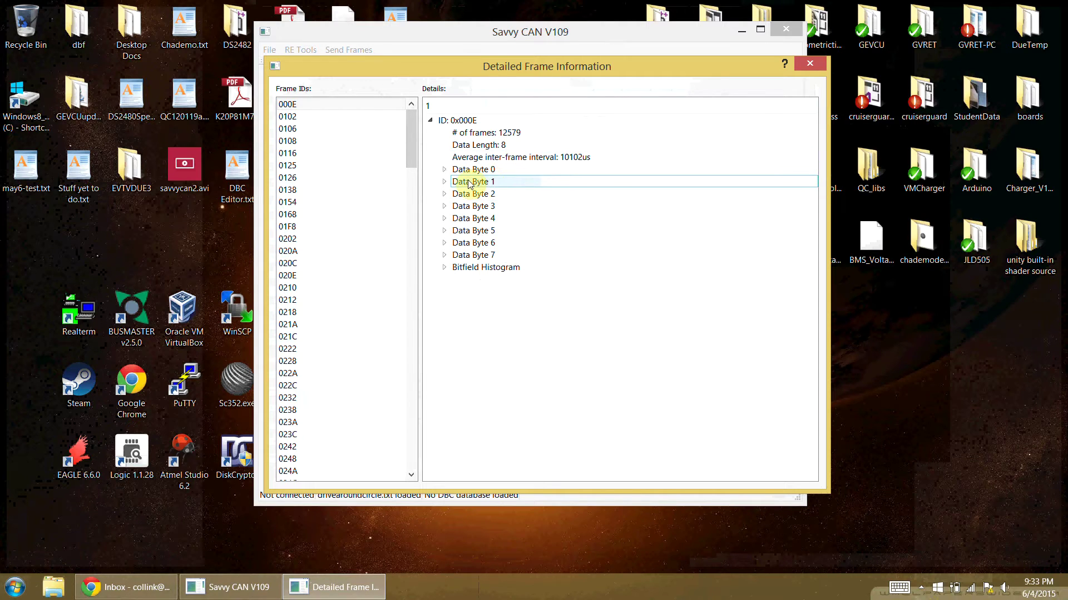
{"action": "left_click", "coordinate": [445, 170]}
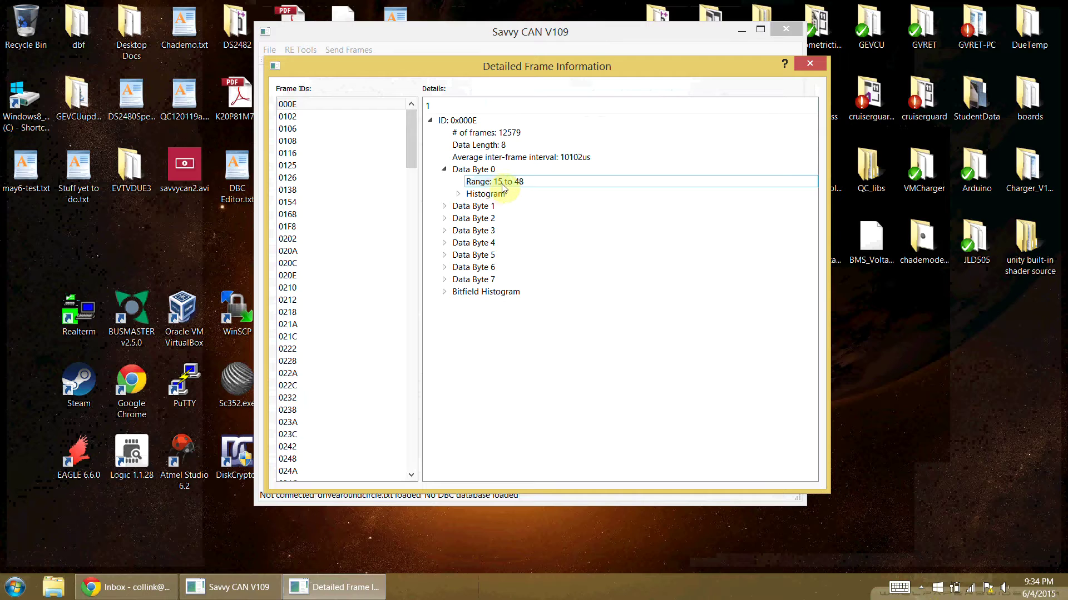
{"action": "left_click", "coordinate": [459, 193]}
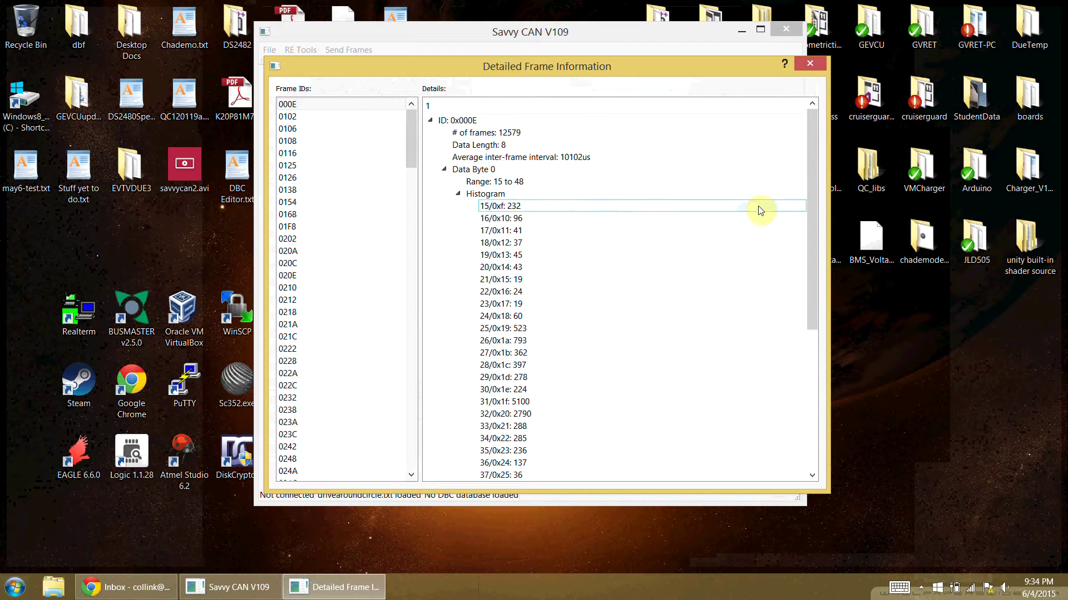
{"action": "left_click_drag", "start_coordinate": [807, 189], "coordinate": [801, 239]}
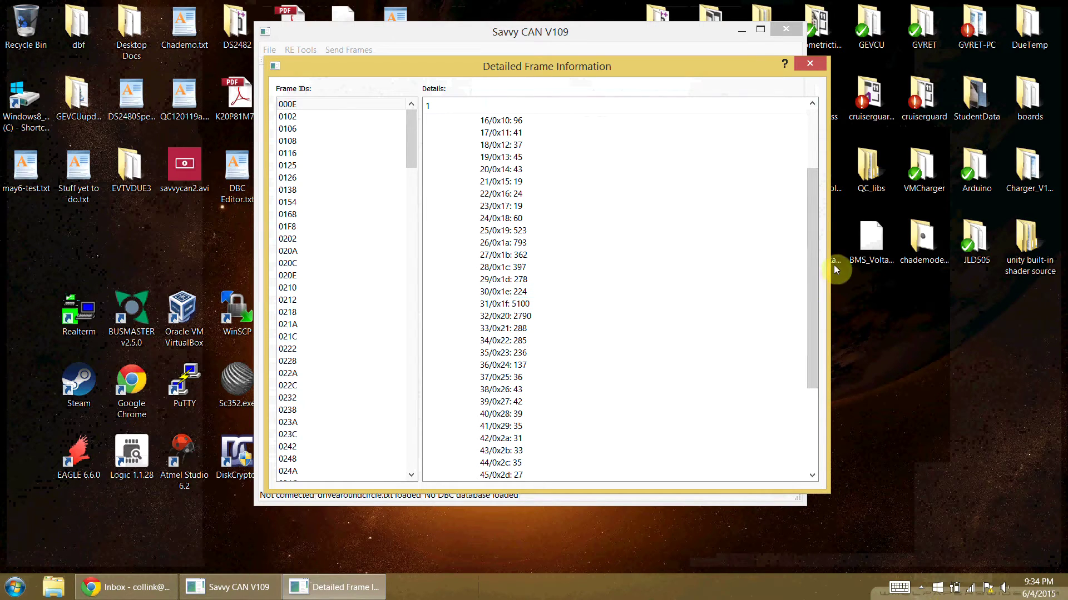
{"action": "left_click_drag", "start_coordinate": [811, 239], "coordinate": [813, 286]}
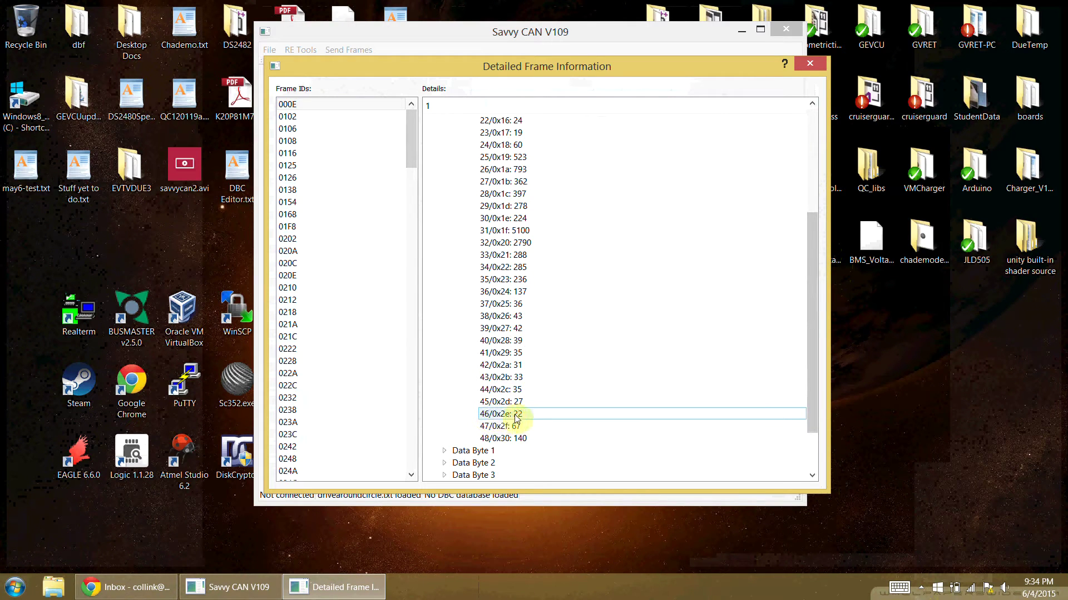
{"action": "left_click_drag", "start_coordinate": [812, 360], "coordinate": [812, 238]}
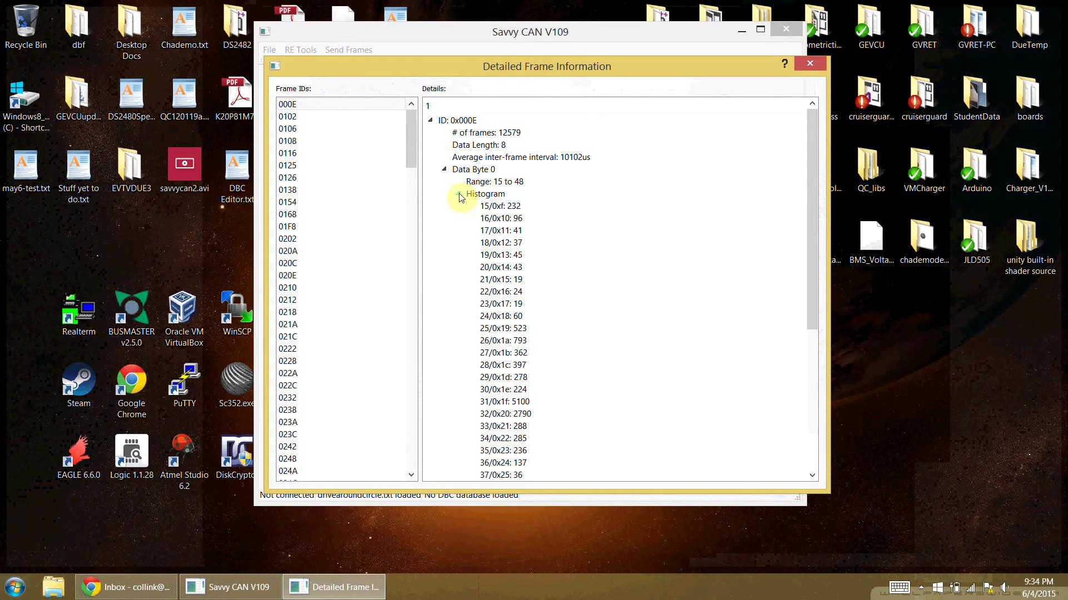
{"action": "double_click", "coordinate": [487, 194]}
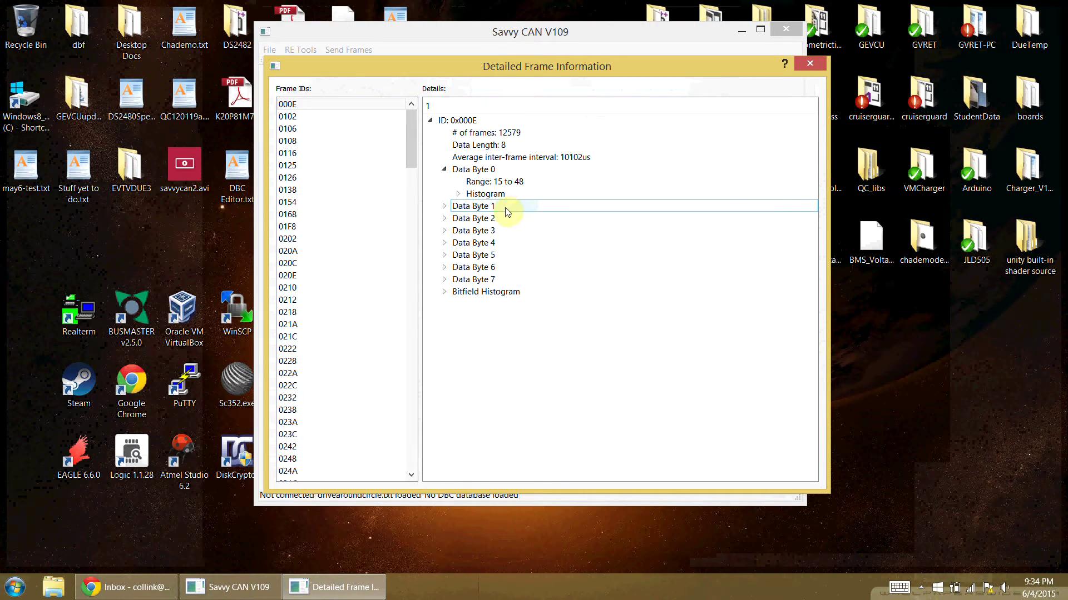
Step: Examine the value range and full histogram of Data Byte 1 in frame 0x000E, then collapse that byte
{"action": "left_click", "coordinate": [444, 208]}
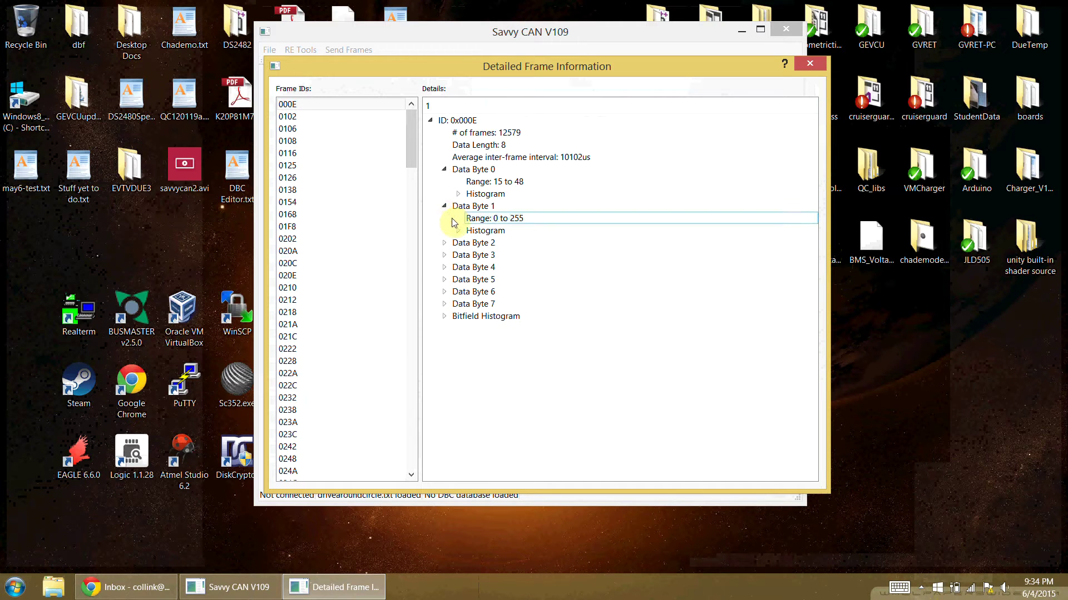
{"action": "left_click", "coordinate": [458, 231]}
{"action": "left_click", "coordinate": [458, 231]}
{"action": "left_click", "coordinate": [458, 231]}
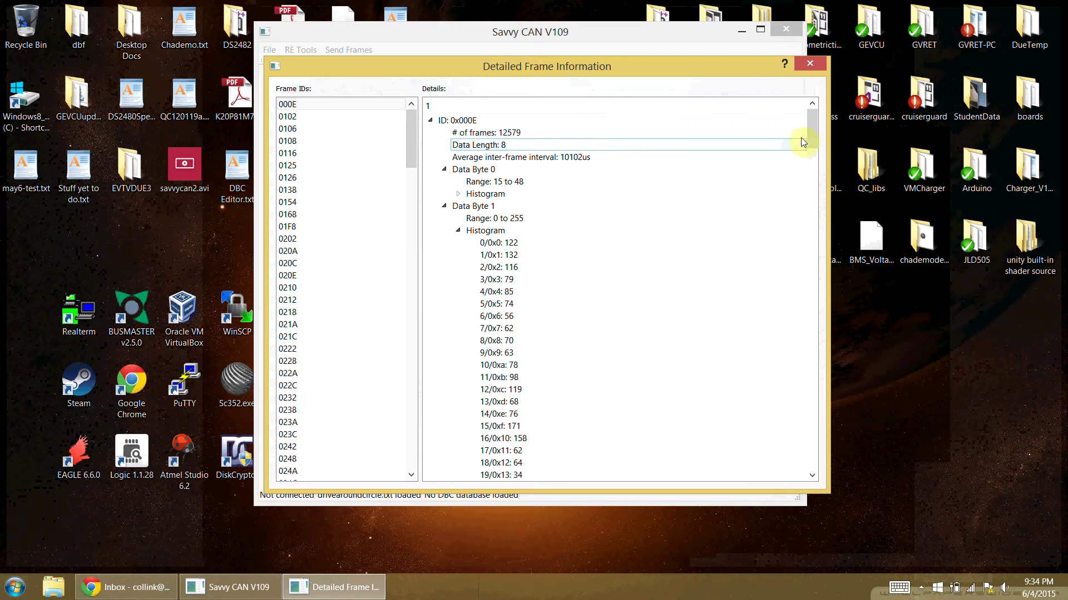
{"action": "left_click_drag", "start_coordinate": [812, 132], "coordinate": [811, 321]}
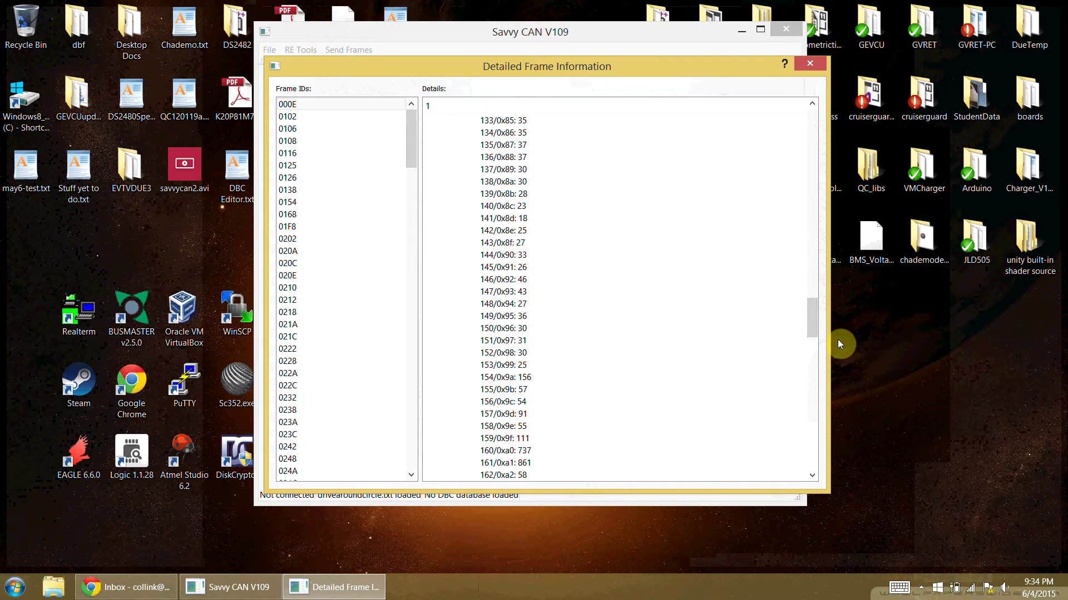
{"action": "left_click_drag", "start_coordinate": [816, 321], "coordinate": [831, 125]}
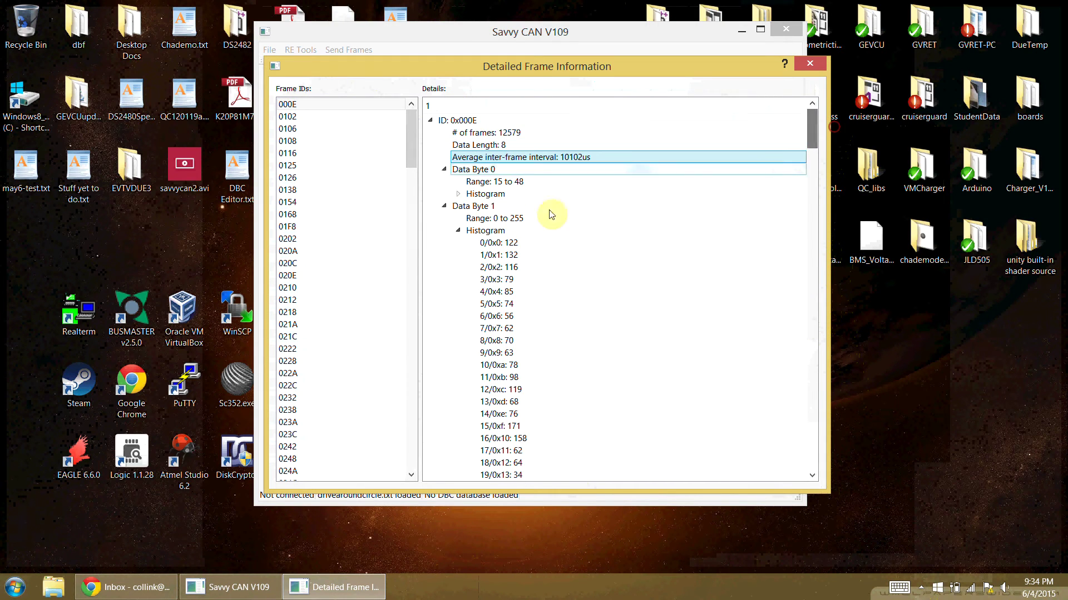
{"action": "left_click", "coordinate": [459, 230]}
{"action": "left_click", "coordinate": [443, 206]}
Step: Check the value ranges of Data Bytes 2 through 5 in frame 0x000E, expanding and collapsing each one
{"action": "left_click", "coordinate": [444, 218]}
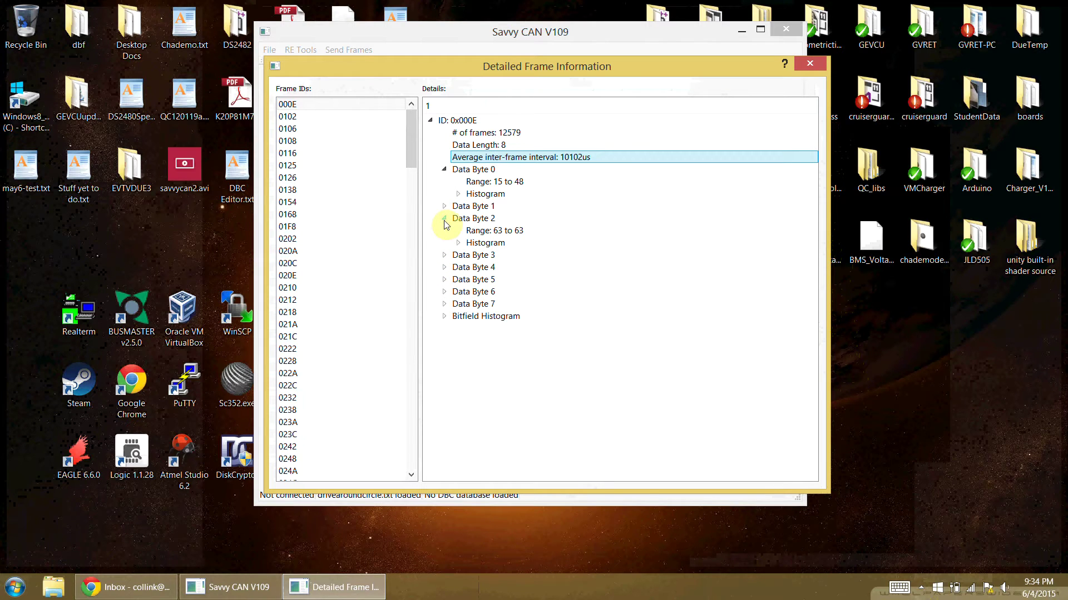
{"action": "left_click", "coordinate": [444, 219]}
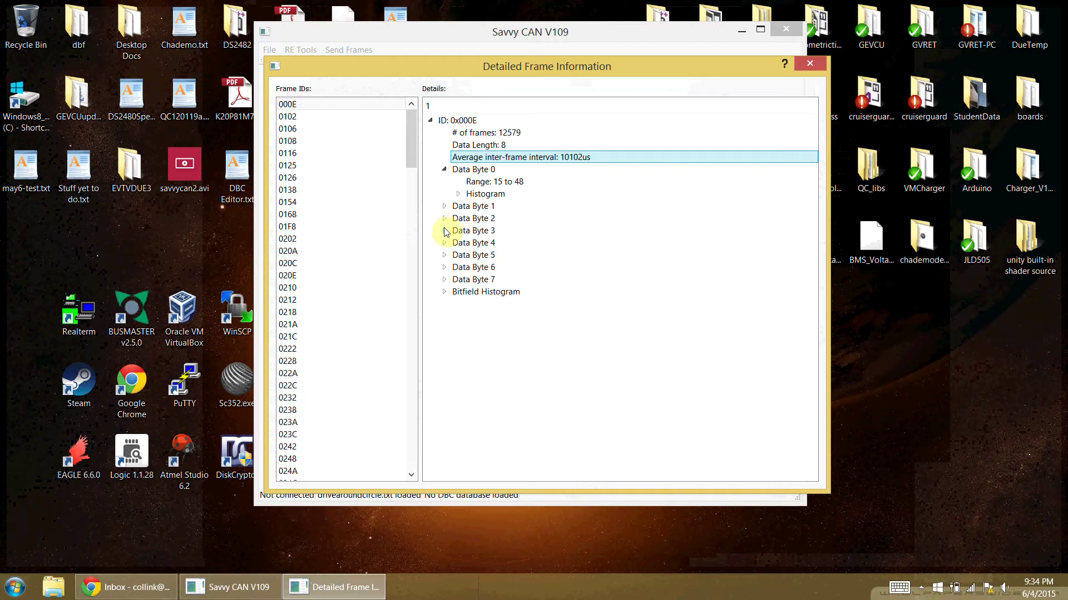
{"action": "left_click", "coordinate": [444, 230]}
{"action": "left_click", "coordinate": [445, 230]}
{"action": "left_click", "coordinate": [445, 243]}
{"action": "left_click", "coordinate": [446, 243]}
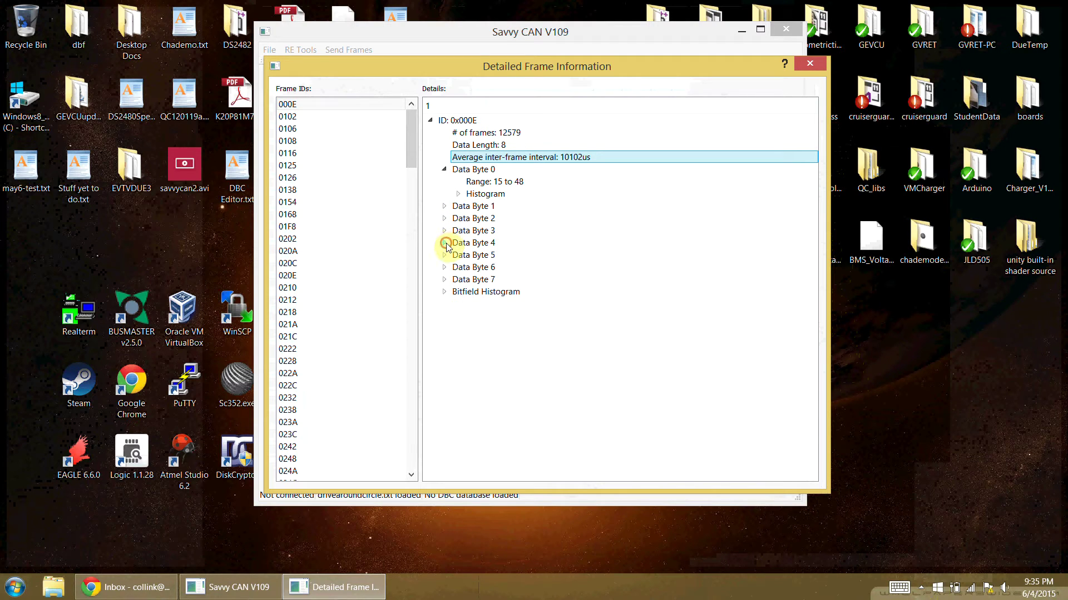
{"action": "left_click", "coordinate": [446, 256]}
{"action": "left_click", "coordinate": [445, 254]}
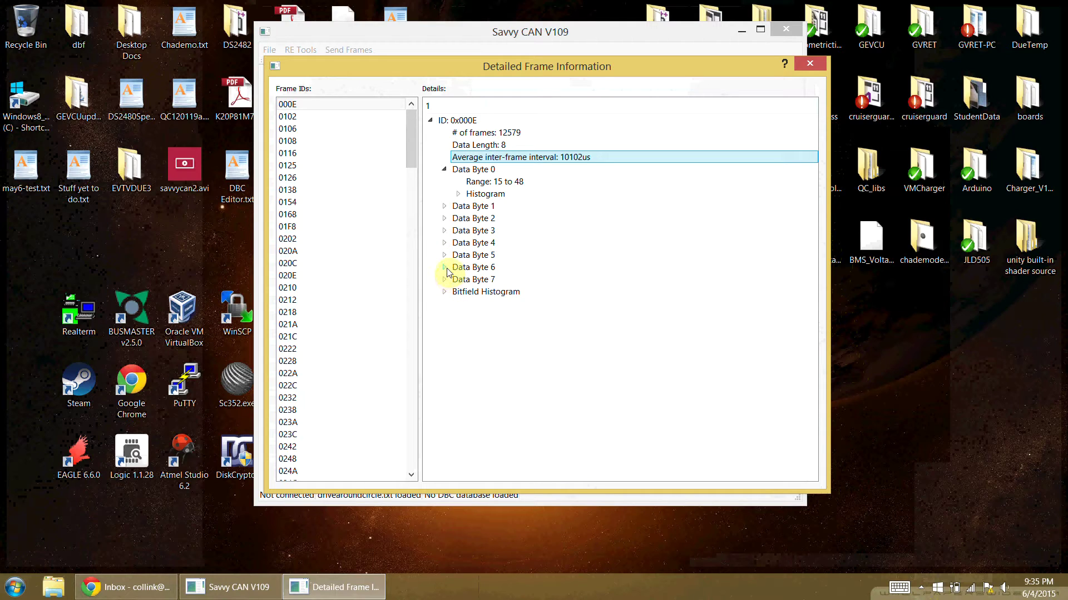
Step: Compare the ranges of Data Bytes 6 and 7, view the Data Byte 6 histogram, and collapse both bytes
{"action": "left_click", "coordinate": [446, 267]}
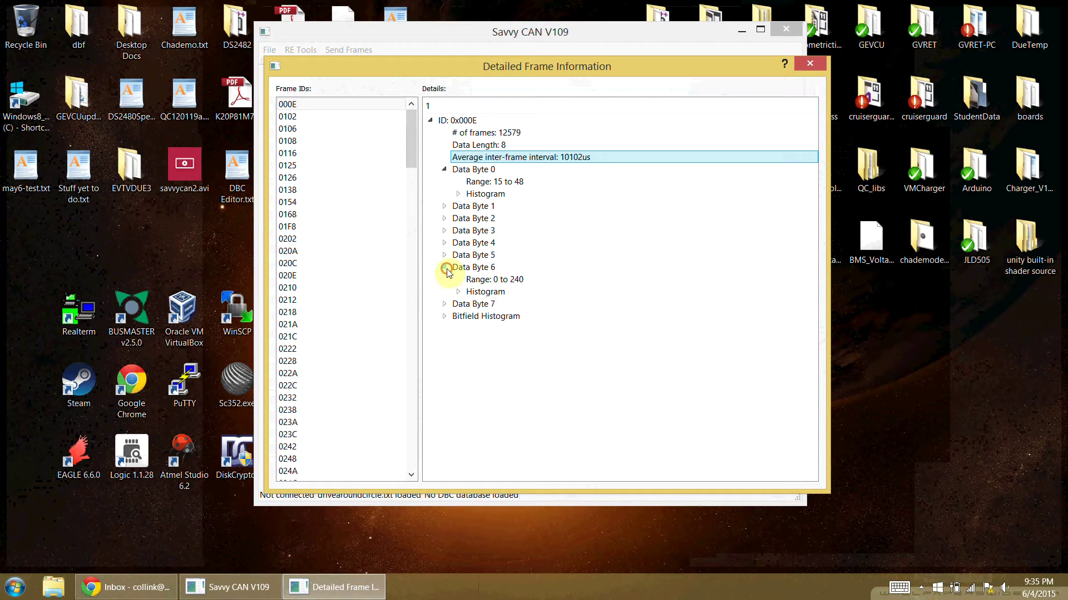
{"action": "left_click", "coordinate": [445, 304]}
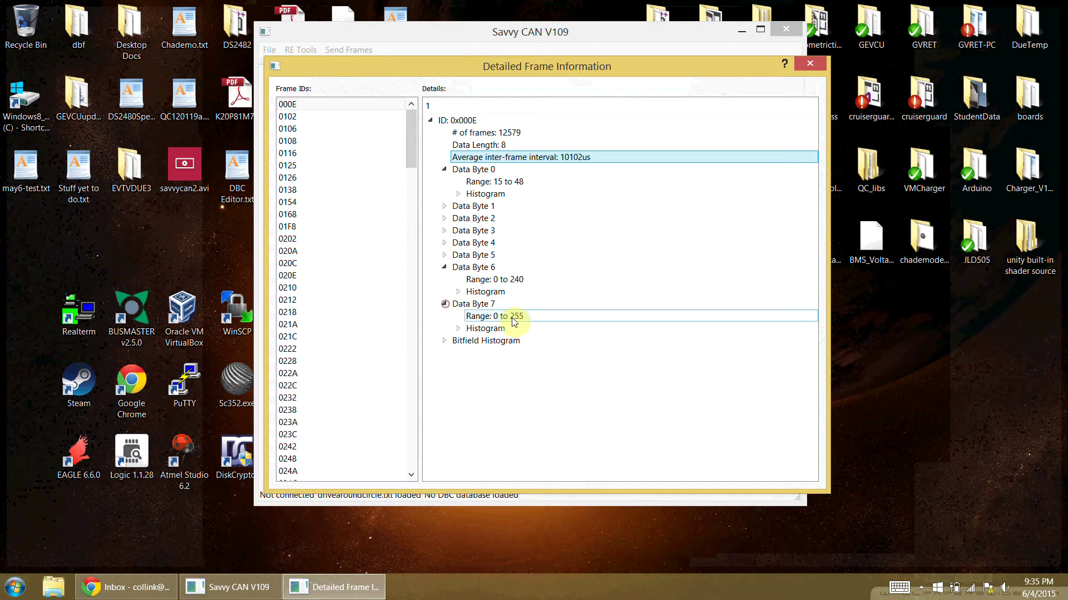
{"action": "left_click", "coordinate": [458, 291]}
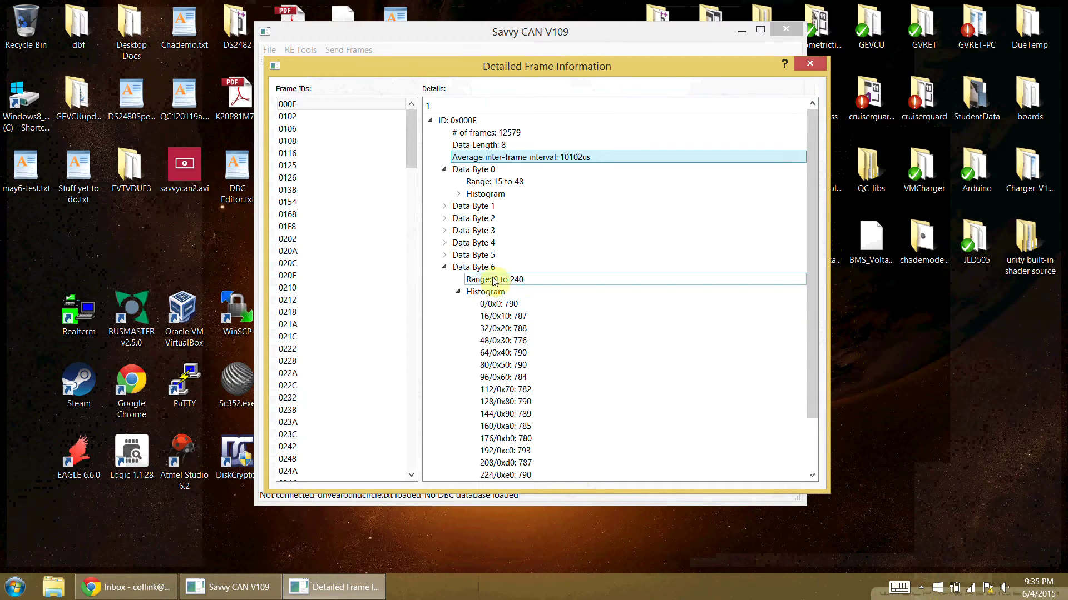
{"action": "left_click", "coordinate": [444, 268]}
{"action": "left_click", "coordinate": [445, 280]}
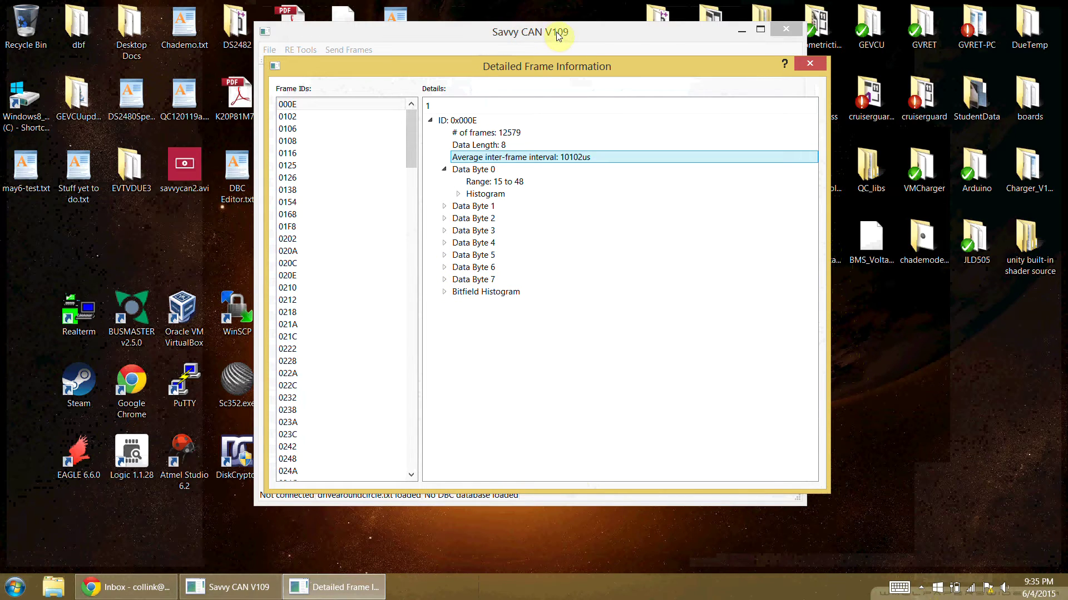
Step: Examine the Bitfield Histogram of frame 0x000E from Byte 0 Bit 0 to Byte 7 Bit 7, then collapse it
{"action": "left_click", "coordinate": [444, 292]}
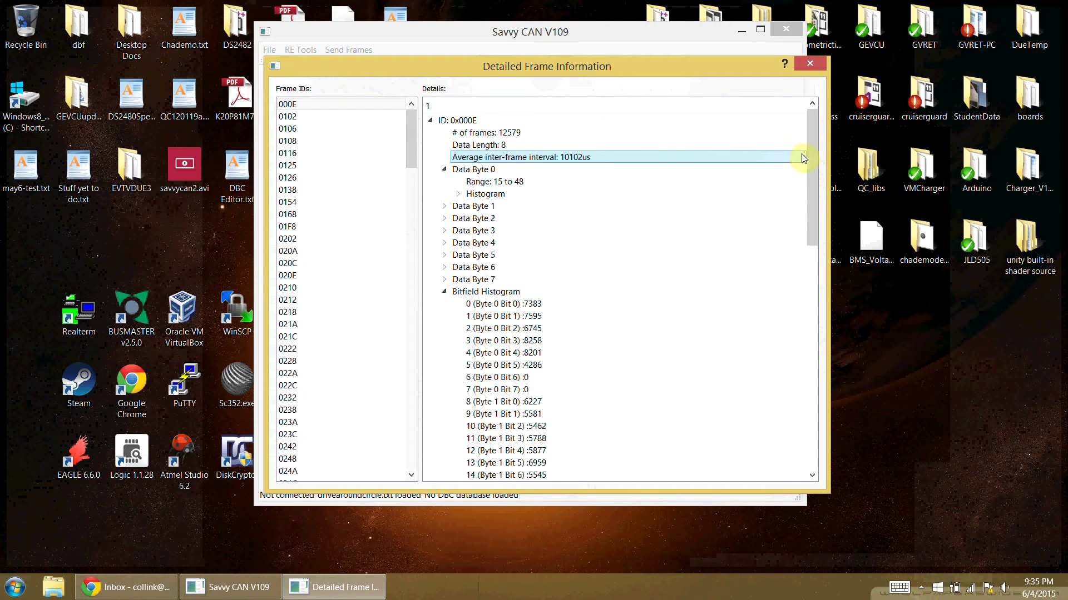
{"action": "left_click_drag", "start_coordinate": [813, 155], "coordinate": [806, 219]}
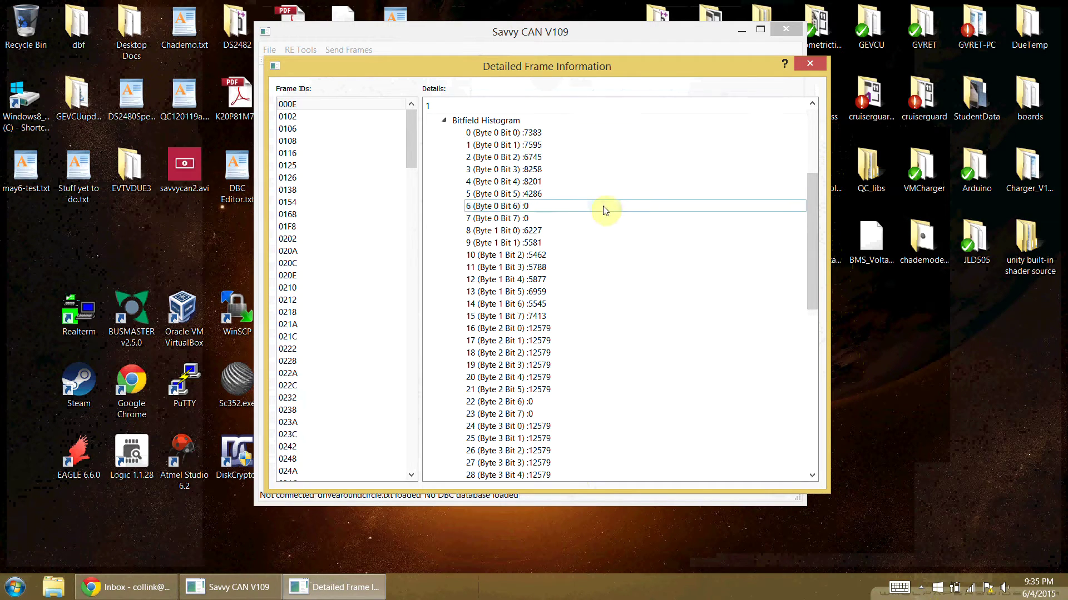
{"action": "mouse_move", "coordinate": [810, 216]}
{"action": "left_mouse_down"}
{"action": "mouse_move", "coordinate": [815, 153]}
{"action": "mouse_move", "coordinate": [814, 208]}
{"action": "left_mouse_up"}
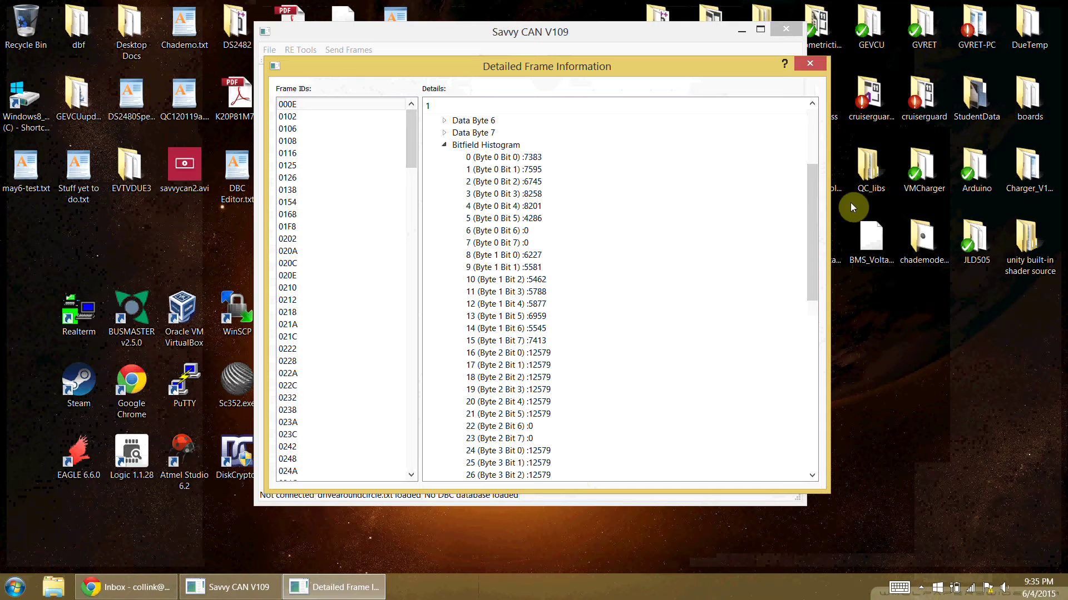
{"action": "left_click_drag", "start_coordinate": [815, 195], "coordinate": [815, 230]}
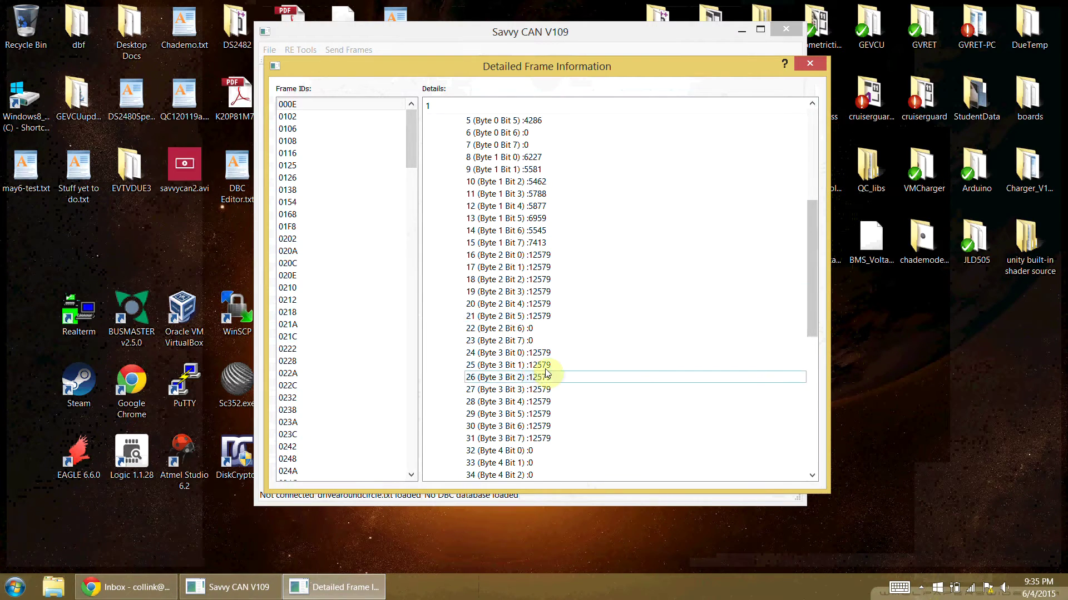
{"action": "left_click_drag", "start_coordinate": [817, 249], "coordinate": [809, 352]}
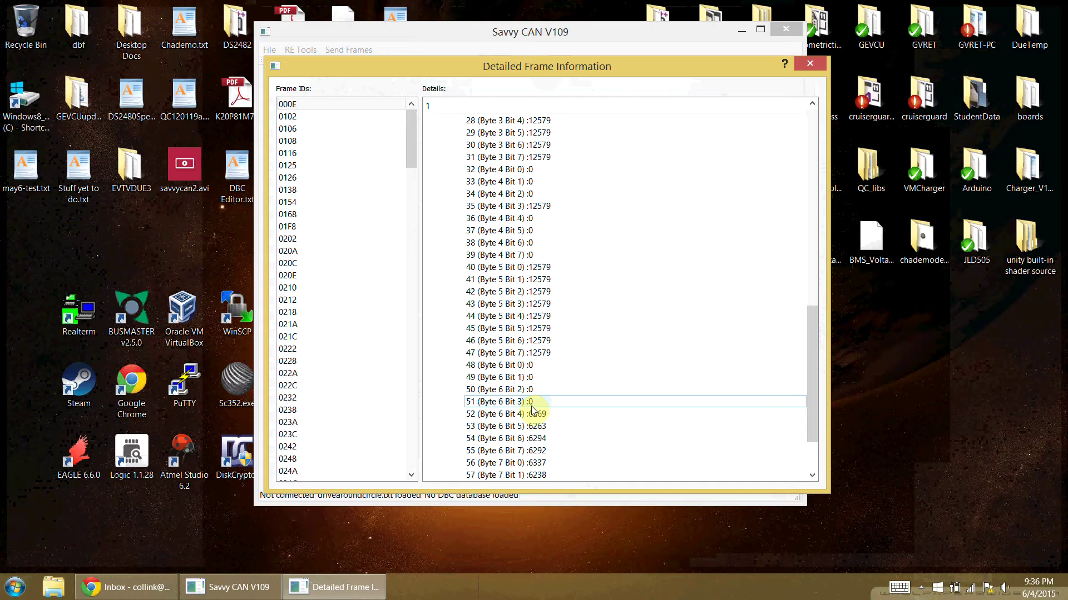
{"action": "scroll", "coordinate": [553, 435], "scroll_direction": "down", "scroll_amount": 2}
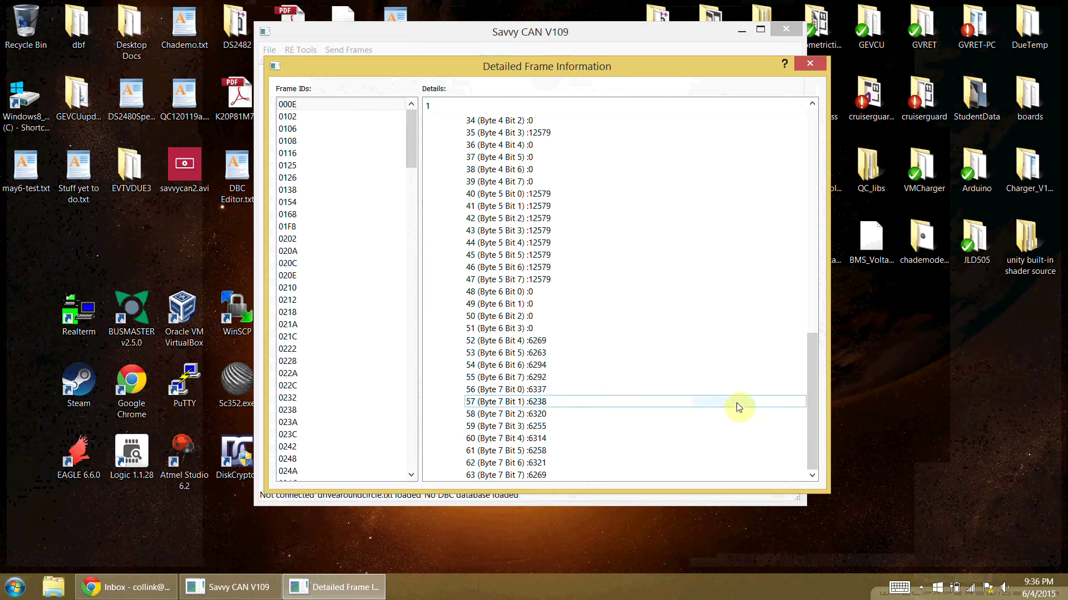
{"action": "left_click_drag", "start_coordinate": [812, 422], "coordinate": [829, 224]}
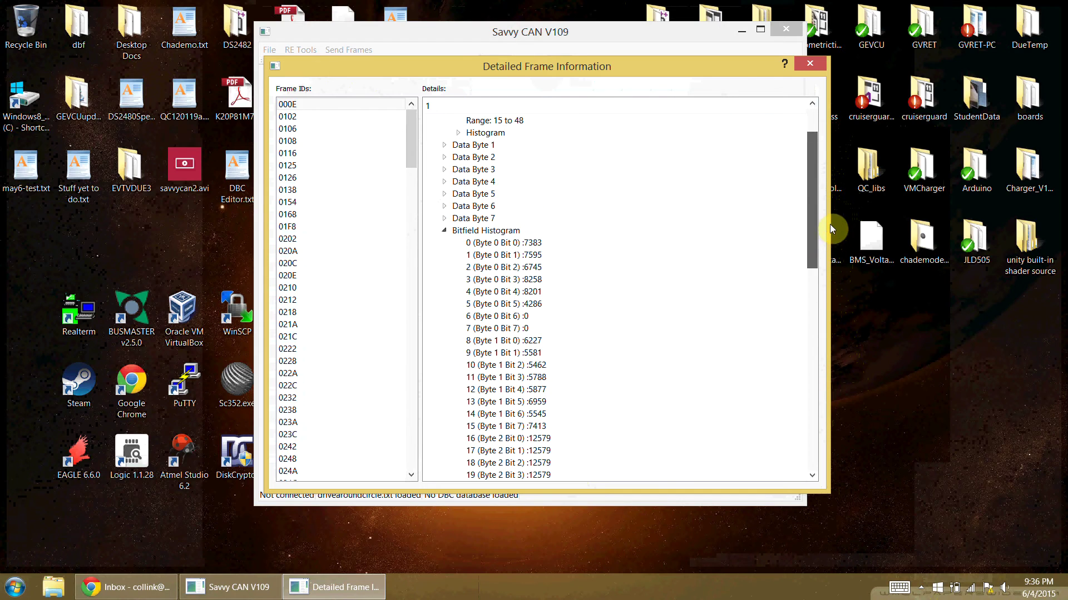
{"action": "left_click", "coordinate": [444, 232]}
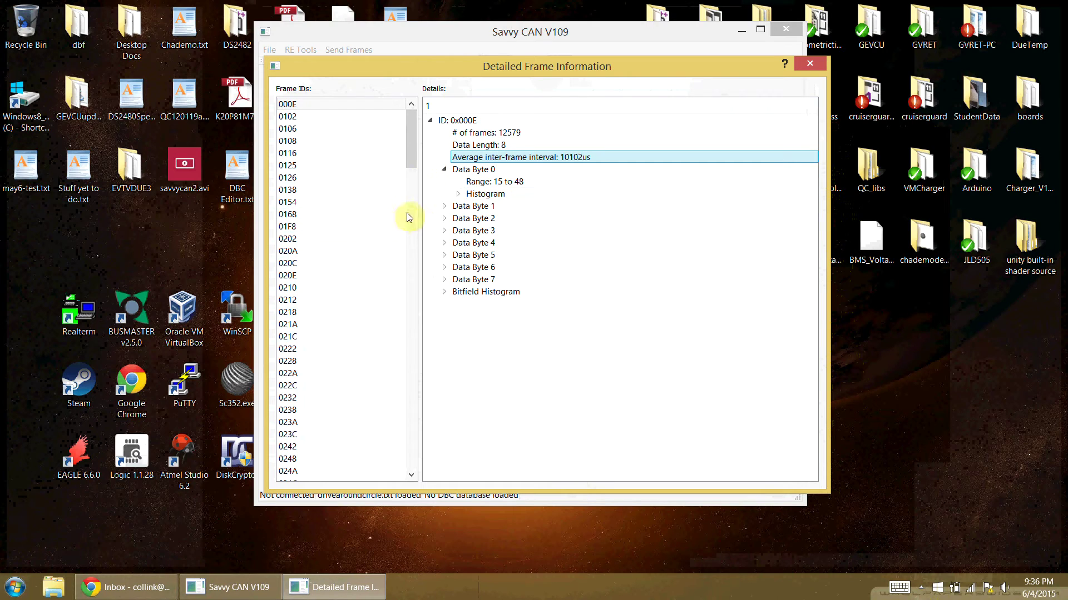
Step: Show the details of frame ID 020E and expand Data Byte 0 to see its value range
{"action": "left_click", "coordinate": [309, 275]}
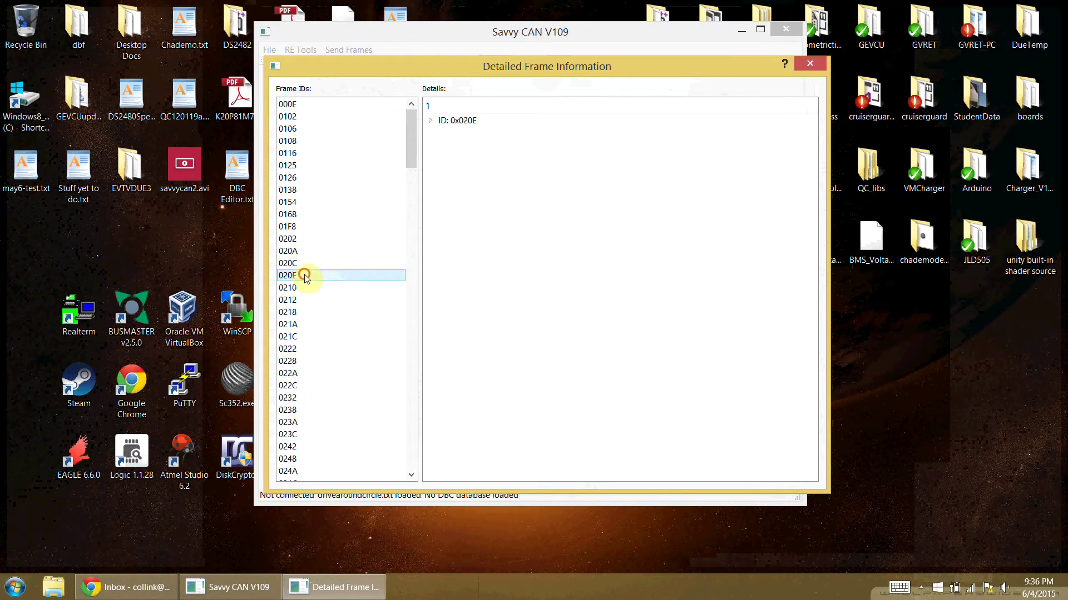
{"action": "left_click", "coordinate": [431, 120]}
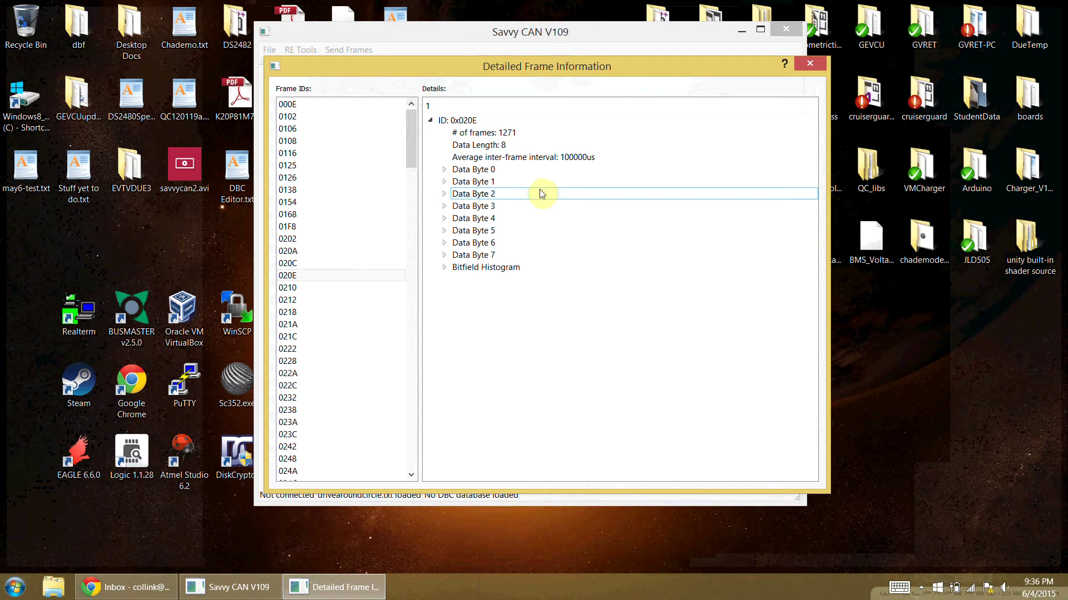
{"action": "left_click", "coordinate": [445, 169]}
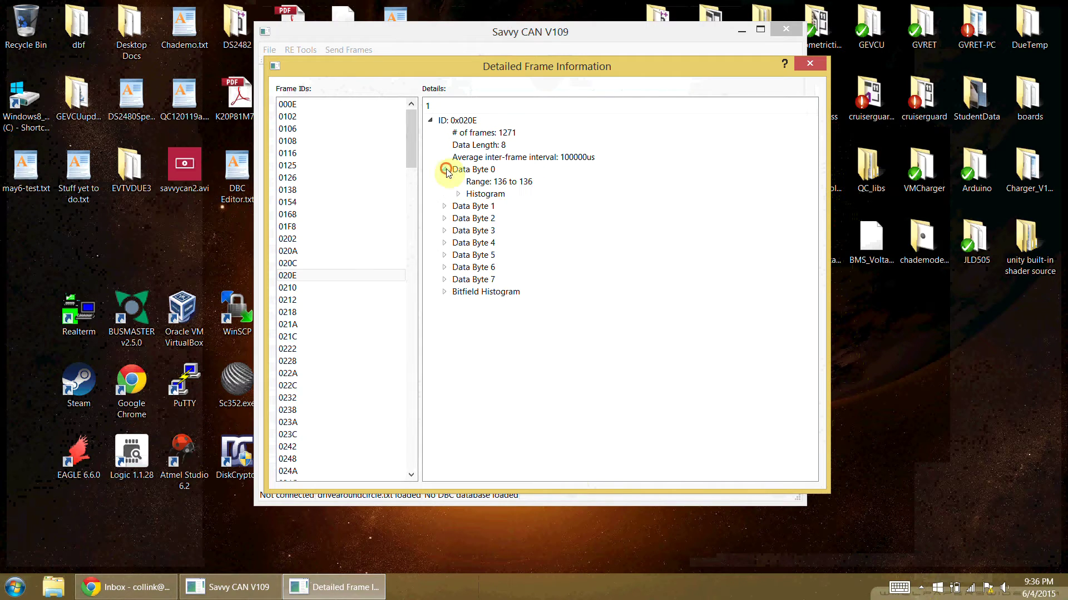
Step: Check the value ranges of Data Bytes 1 through 4 in frame 0x020E and close the detailed frame information
{"action": "left_click", "coordinate": [444, 207]}
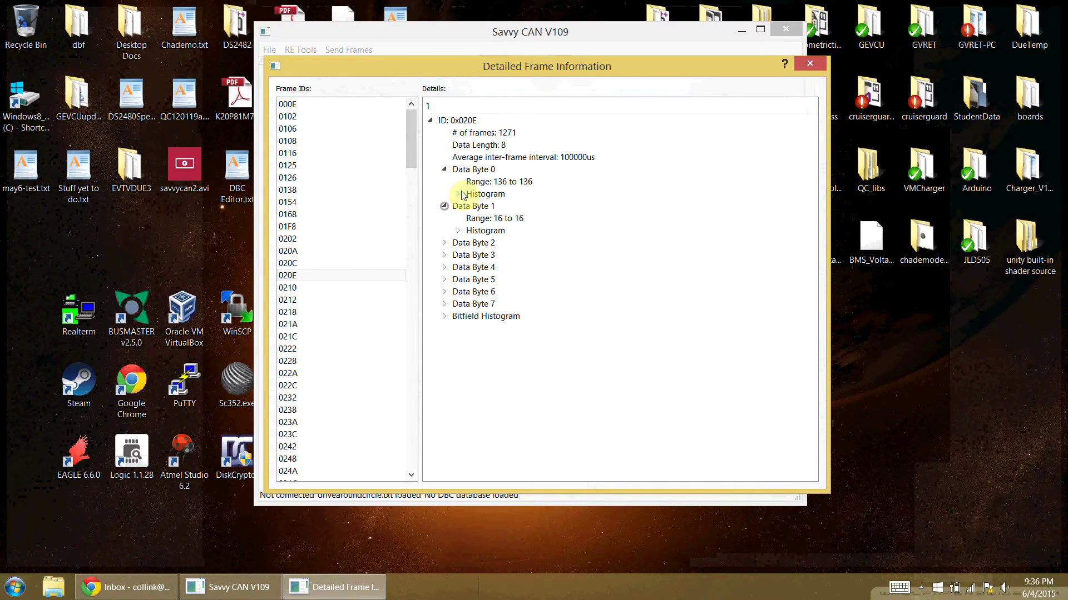
{"action": "left_click", "coordinate": [444, 244]}
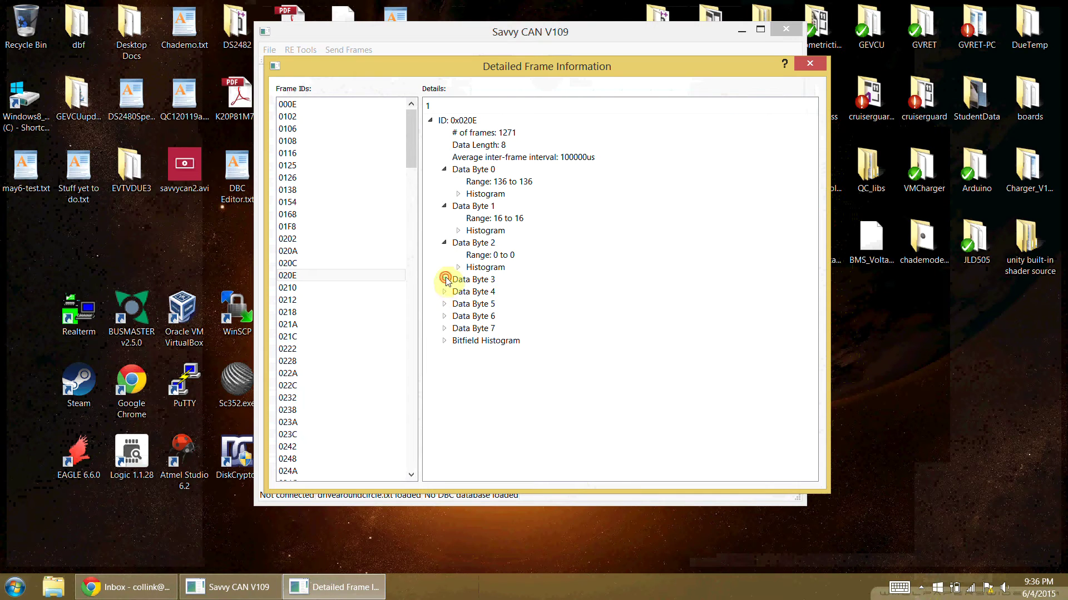
{"action": "left_click", "coordinate": [445, 279]}
{"action": "left_click", "coordinate": [444, 316]}
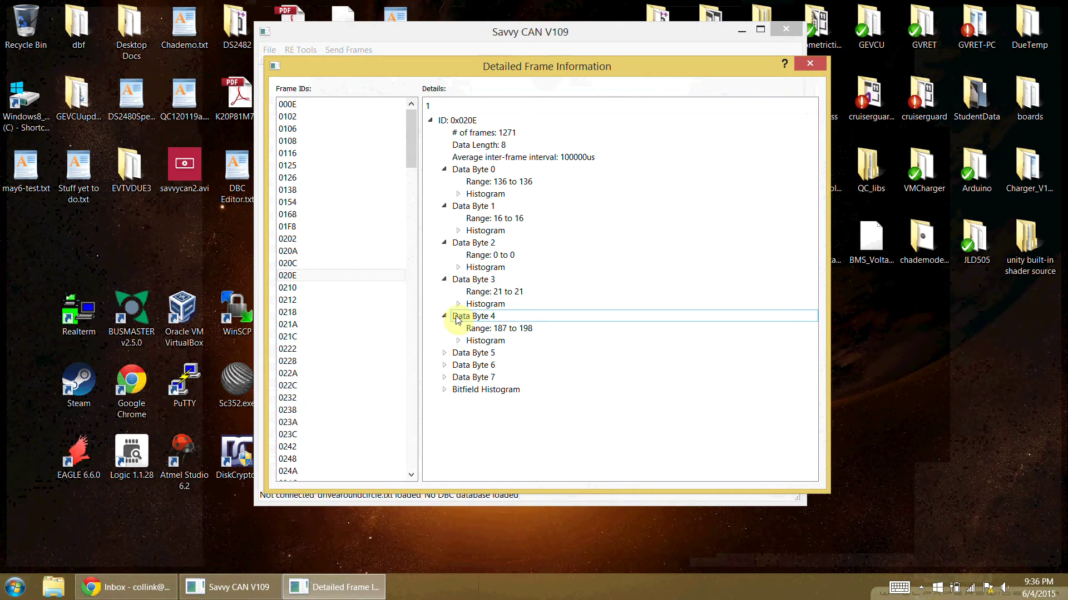
{"action": "left_click", "coordinate": [796, 65]}
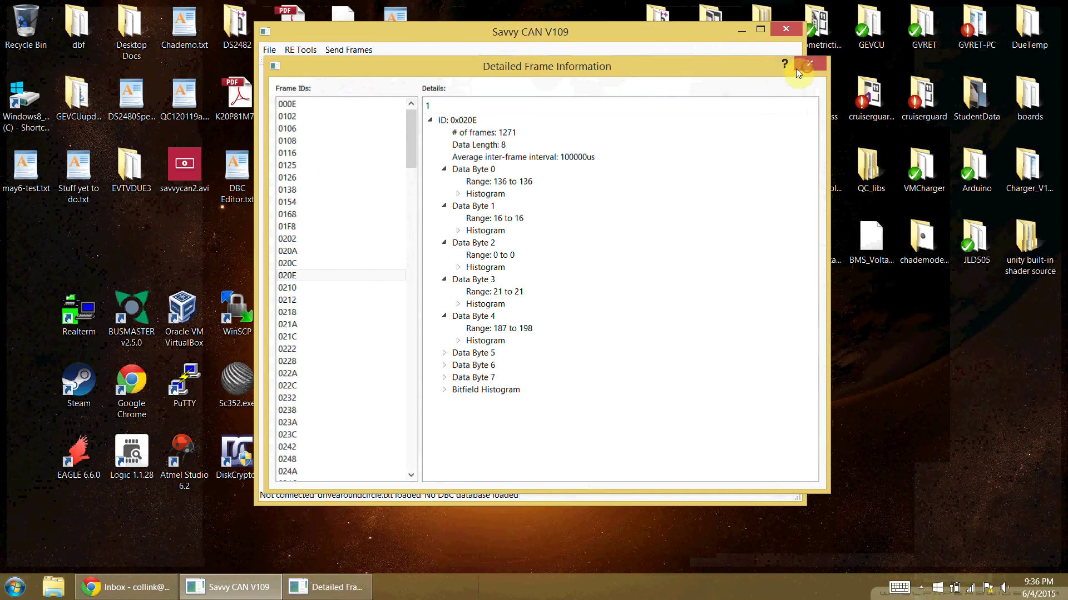
Step: Open Flow View and arrange it side by side with a narrowed main window so both are visible
{"action": "left_click", "coordinate": [301, 50]}
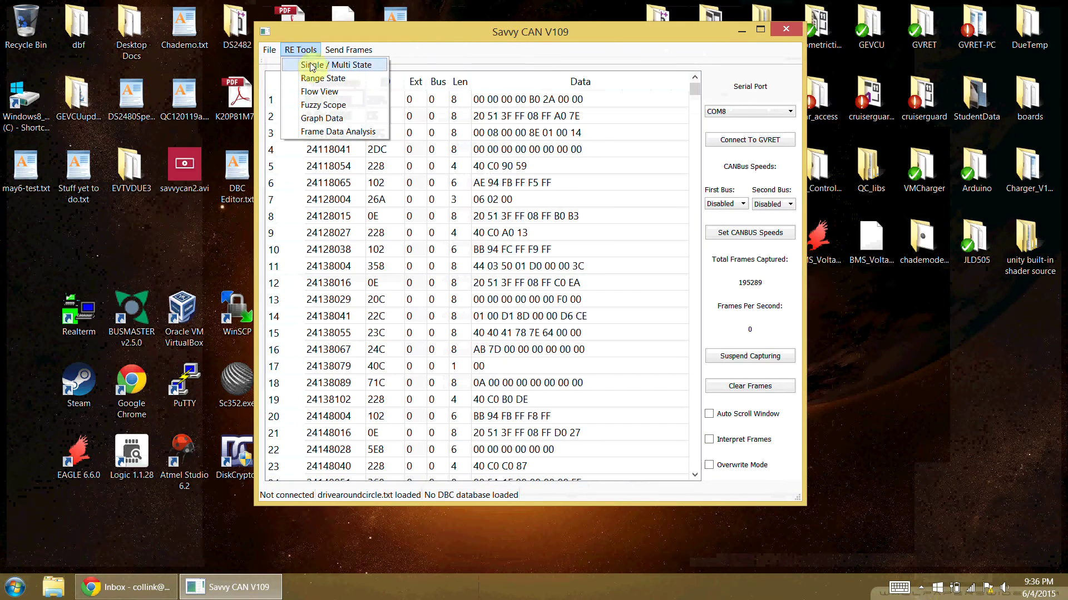
{"action": "left_click", "coordinate": [320, 92]}
{"action": "left_click_drag", "start_coordinate": [549, 158], "coordinate": [759, 25]}
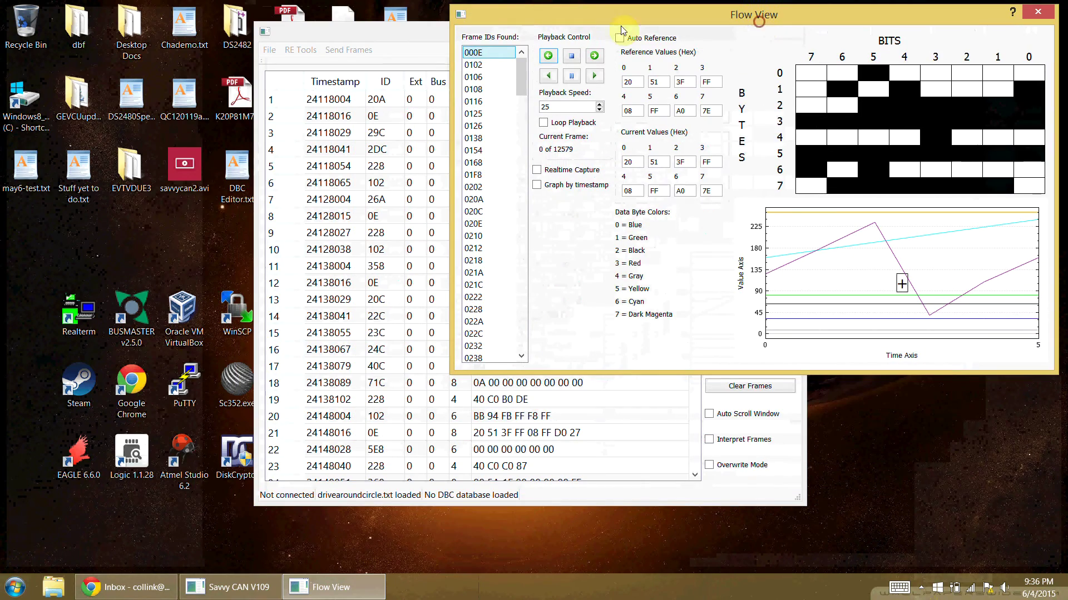
{"action": "left_click", "coordinate": [420, 31]}
{"action": "left_click_drag", "start_coordinate": [400, 41], "coordinate": [153, 95]}
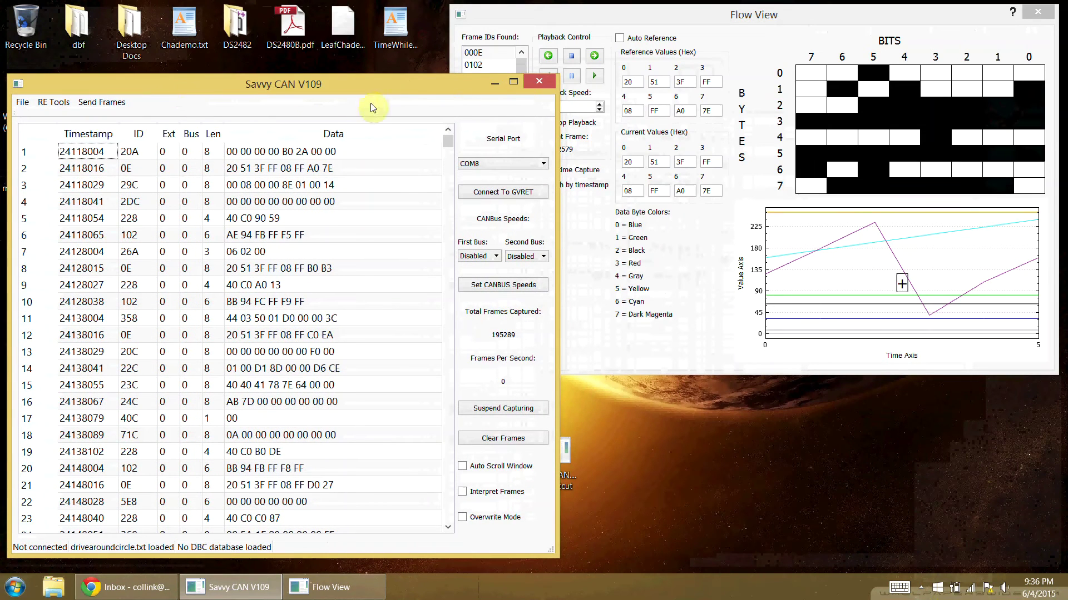
{"action": "left_click_drag", "start_coordinate": [556, 146], "coordinate": [453, 136]}
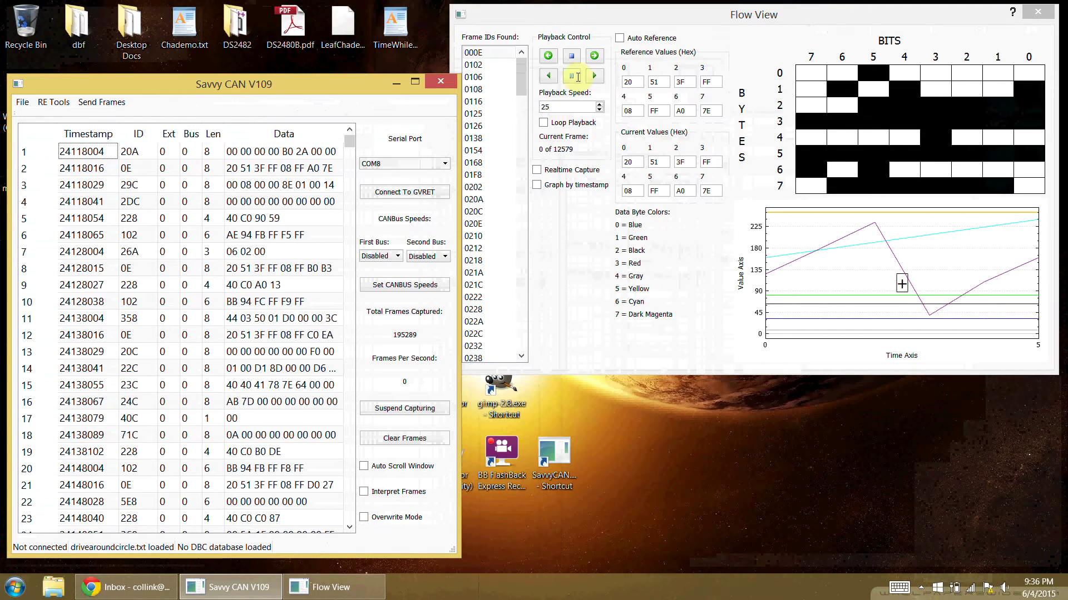
{"action": "left_click", "coordinate": [657, 23]}
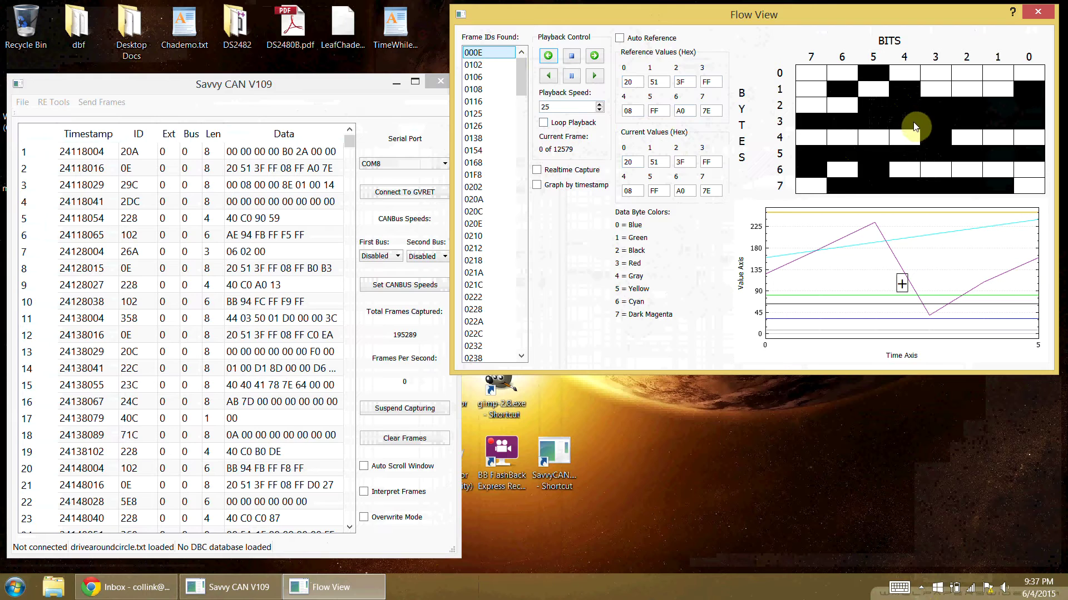
Step: Step frame ID 000E forward one frame at a time to frame 9, watching the bit grid against the fixed reference
{"action": "left_click", "coordinate": [594, 55]}
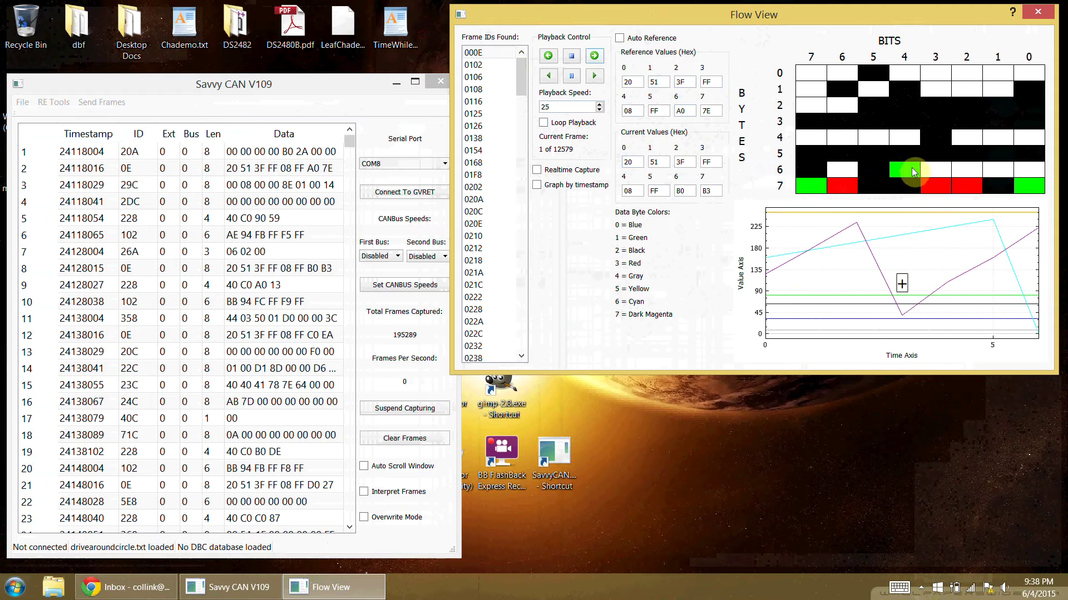
{"action": "left_click", "coordinate": [600, 61]}
{"action": "left_click", "coordinate": [596, 57]}
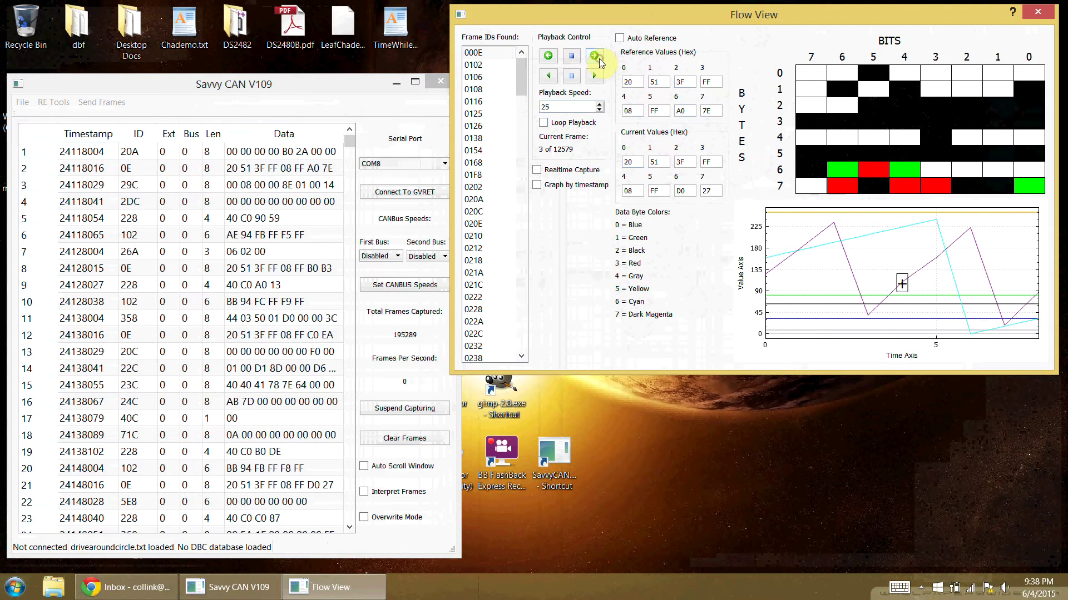
{"action": "left_click", "coordinate": [596, 57]}
{"action": "left_click", "coordinate": [598, 58]}
{"action": "left_click", "coordinate": [598, 58]}
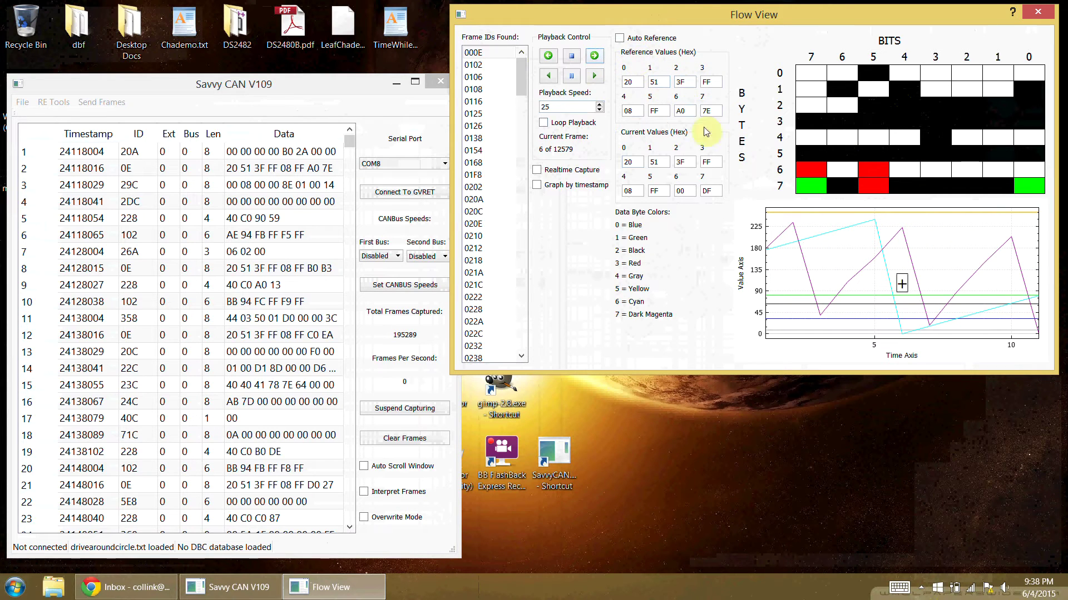
{"action": "left_click", "coordinate": [596, 56]}
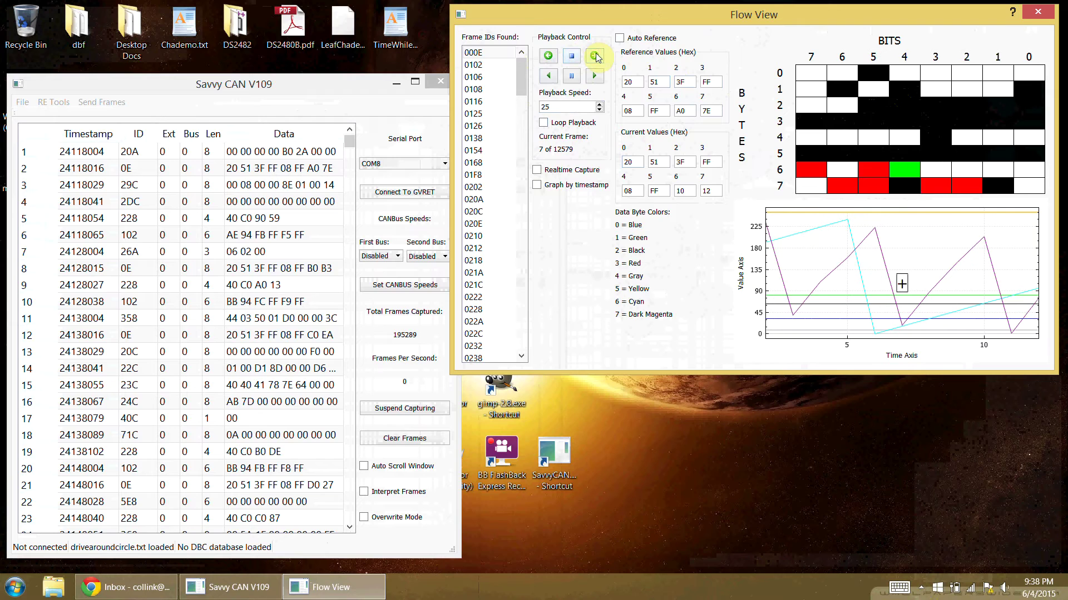
{"action": "left_click", "coordinate": [596, 56]}
{"action": "left_click", "coordinate": [596, 57]}
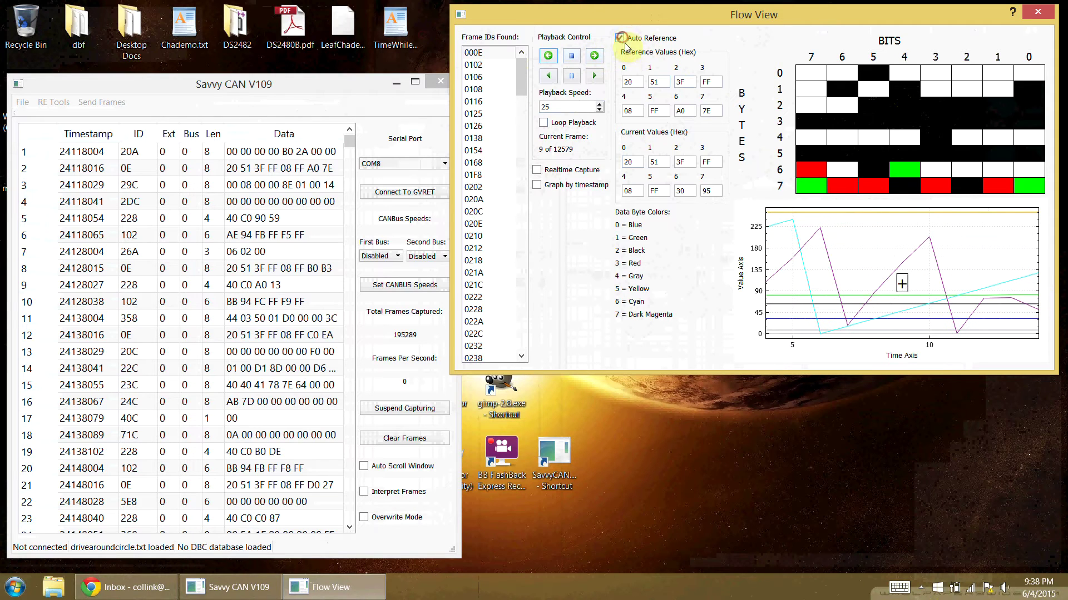
Step: Step frame ID 000E forward to frame 16 with Auto Reference on, comparing each frame with the previous one
{"action": "left_click", "coordinate": [595, 57]}
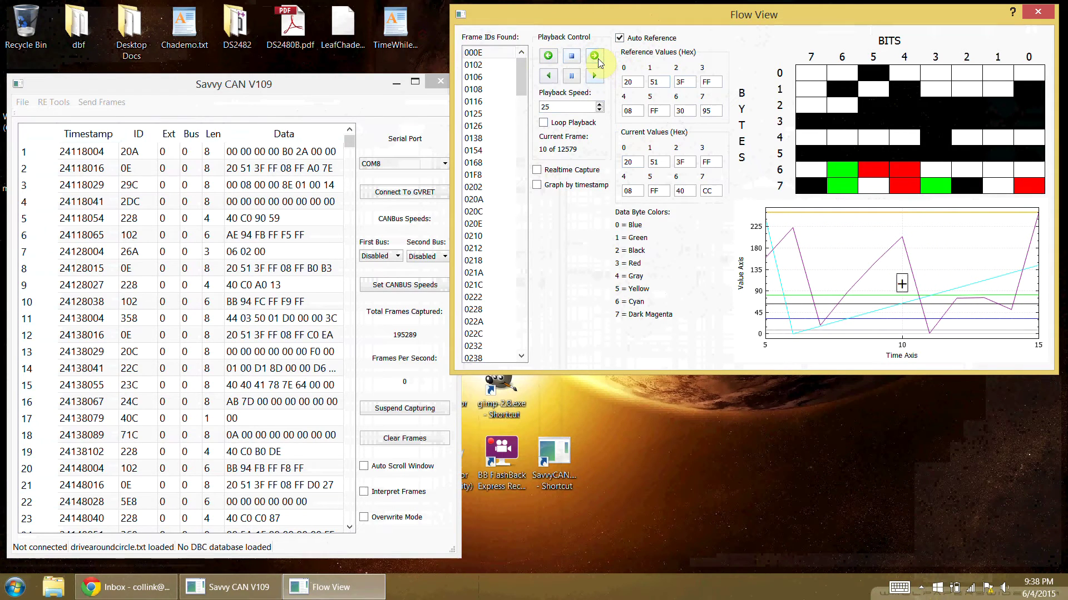
{"action": "left_click", "coordinate": [594, 56]}
{"action": "left_click", "coordinate": [595, 56]}
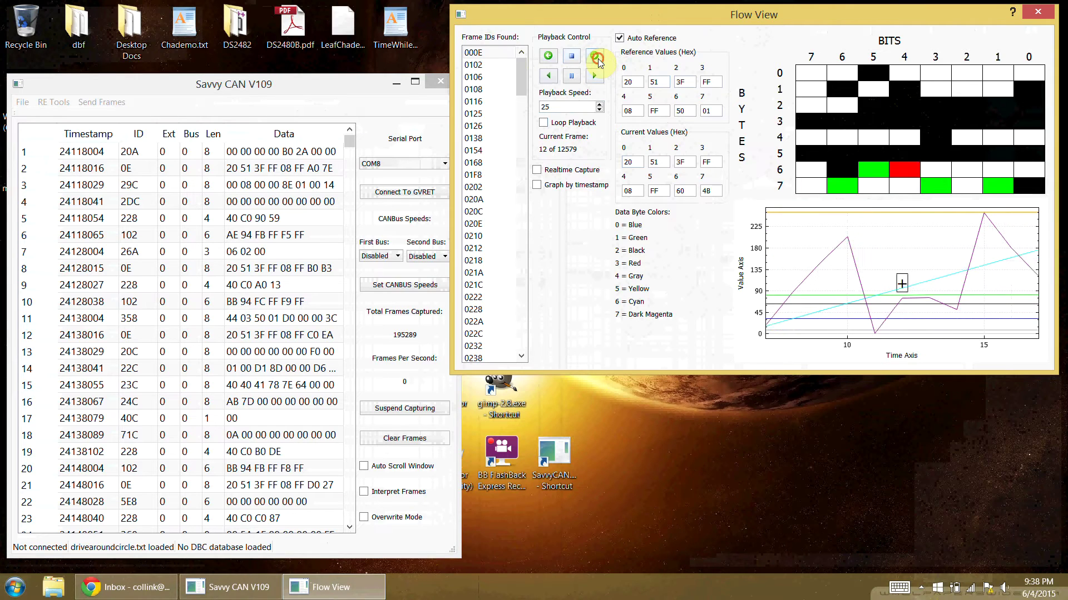
{"action": "left_click", "coordinate": [595, 56]}
{"action": "left_click", "coordinate": [595, 56]}
{"action": "left_click", "coordinate": [595, 56]}
{"action": "left_click", "coordinate": [595, 56]}
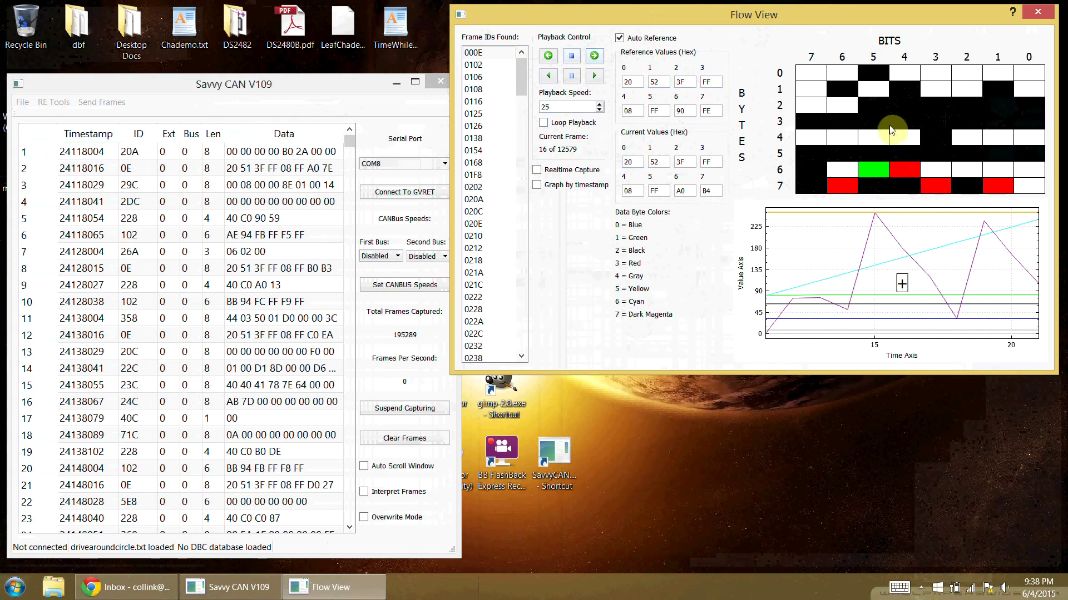
Step: Rewind frame ID 000E to the start, step forward to frame 4, and go back to frame 0
{"action": "left_click", "coordinate": [551, 58]}
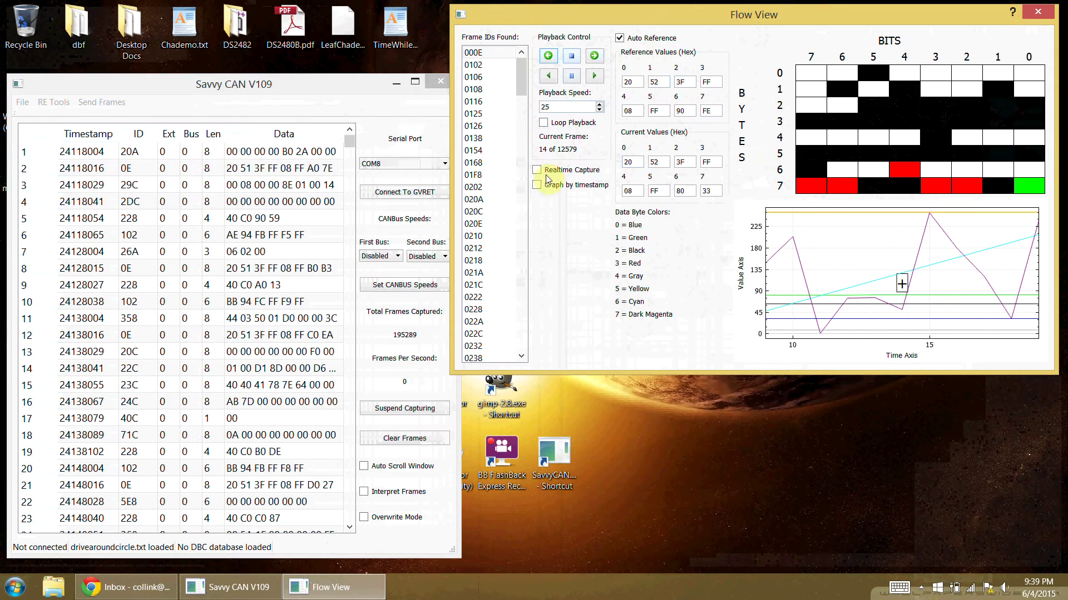
{"action": "left_click", "coordinate": [573, 57]}
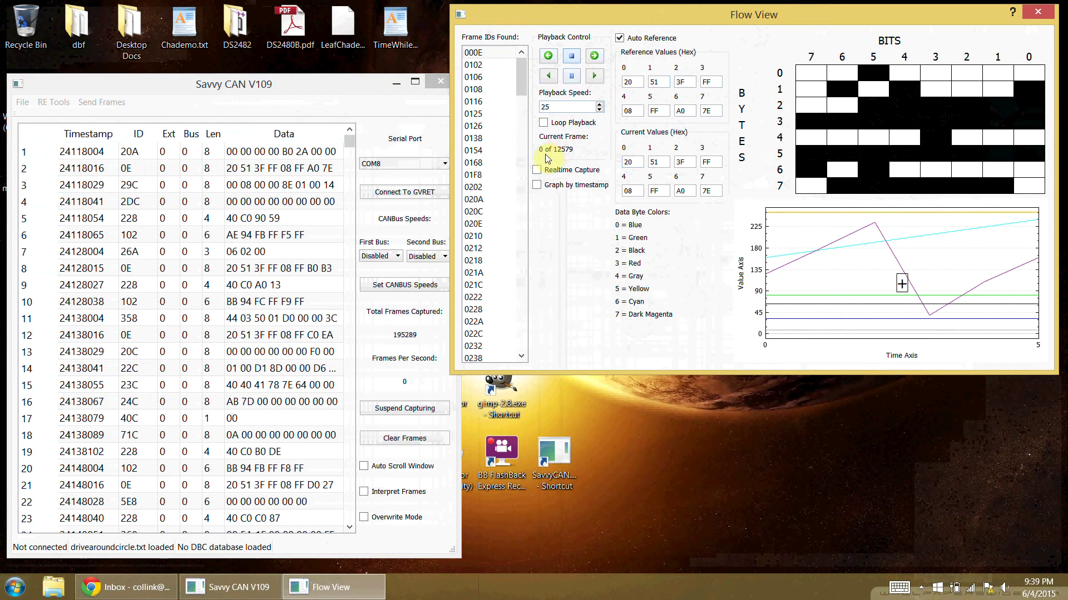
{"action": "left_click", "coordinate": [595, 56]}
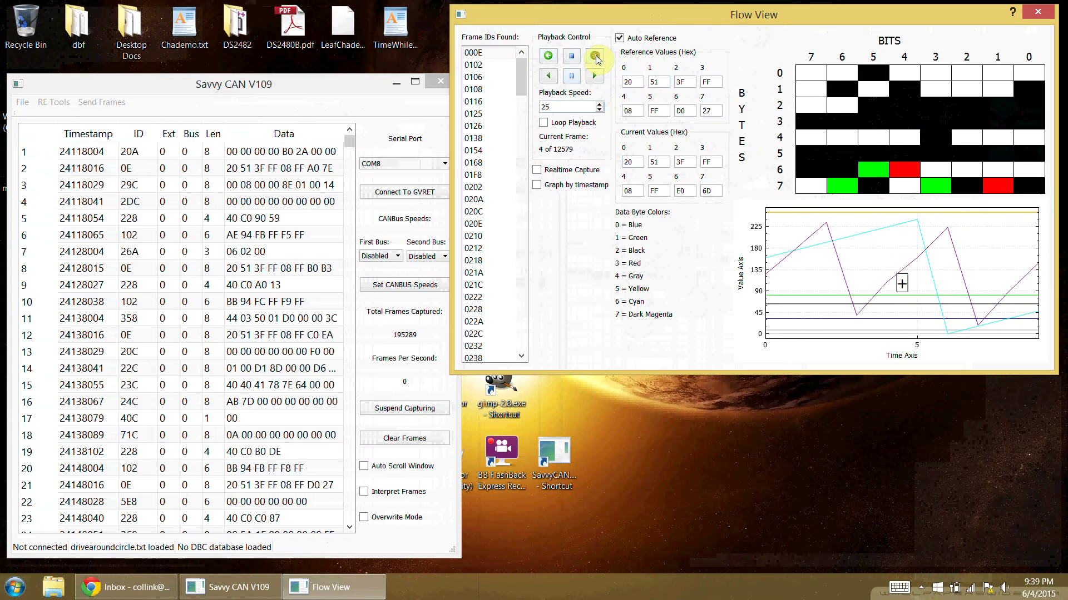
{"action": "left_click", "coordinate": [548, 77]}
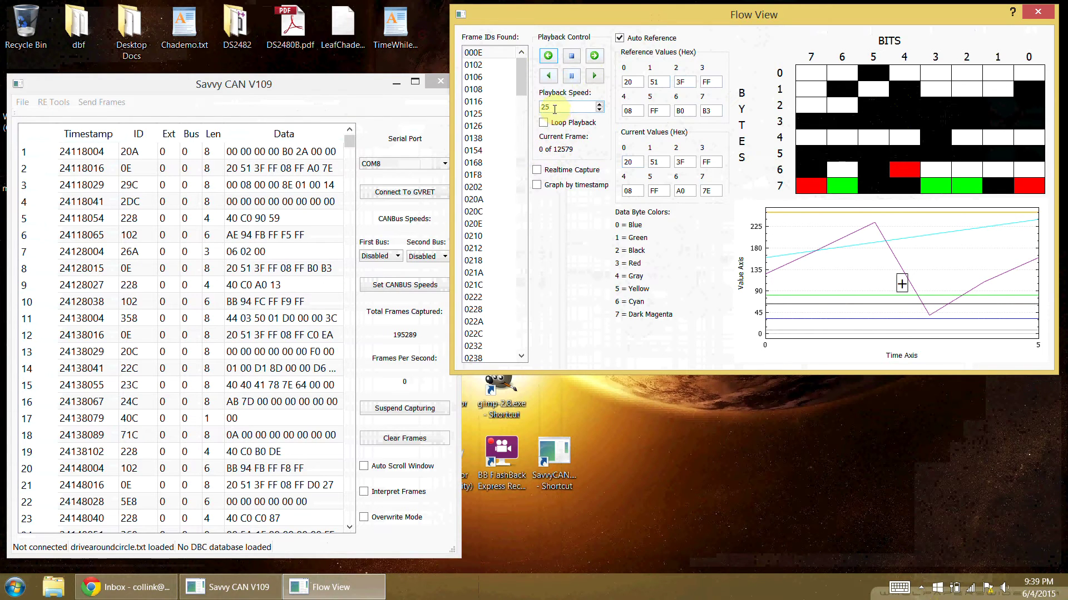
Step: Play frame ID 000E forward, slow the playback speed setting to 250, and pause the playback
{"action": "left_click", "coordinate": [594, 56]}
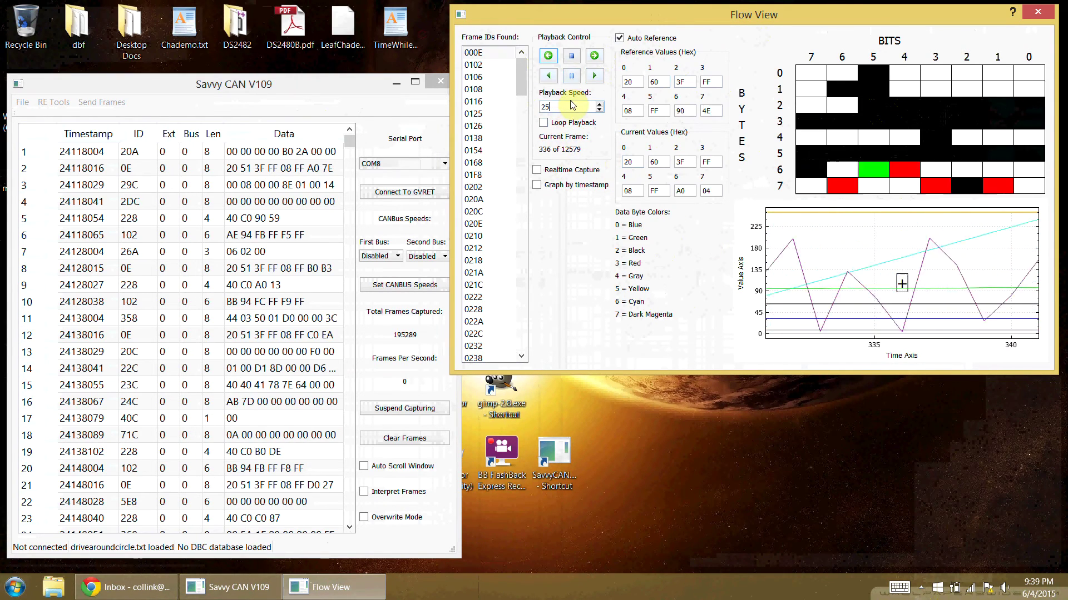
{"action": "type", "text": "0"}
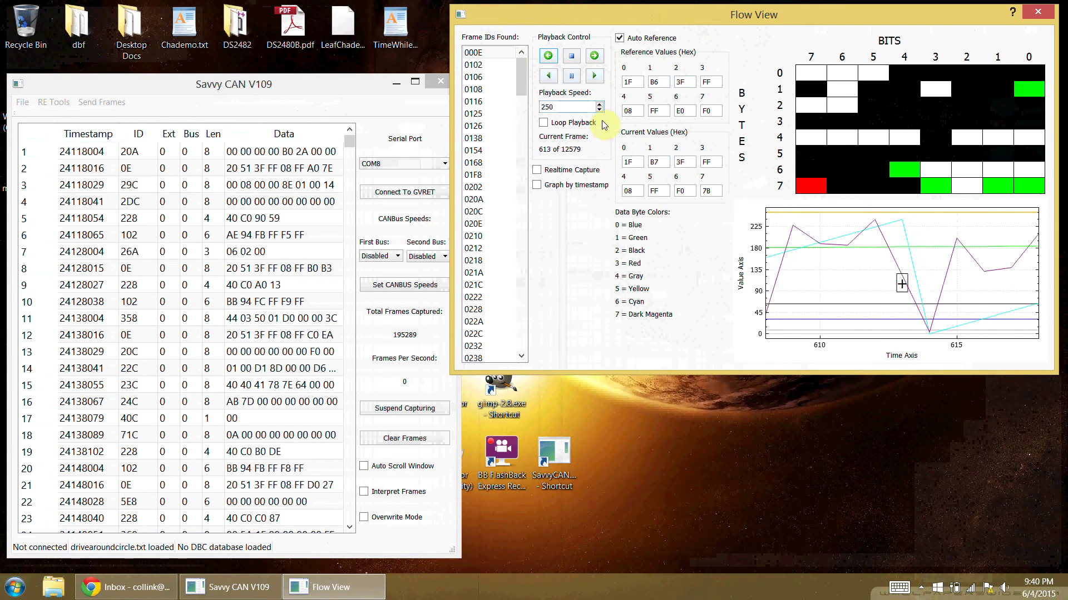
{"action": "left_click", "coordinate": [572, 75]}
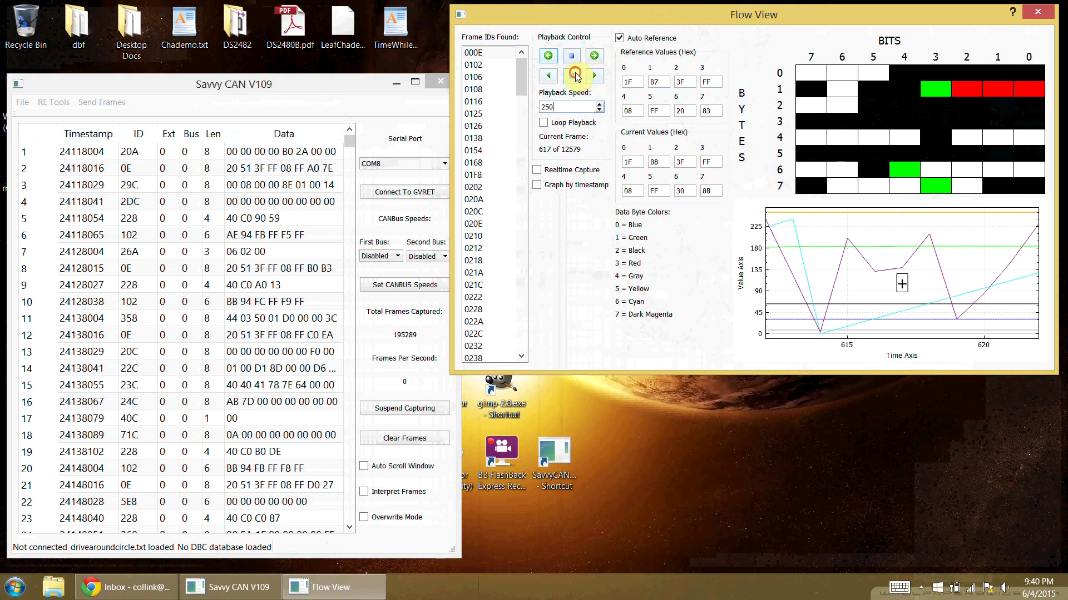
Step: Graph the data by timestamp and play frame ID 0212 forward to frame 19, pausing there
{"action": "left_click", "coordinate": [537, 185]}
{"action": "left_click", "coordinate": [478, 252]}
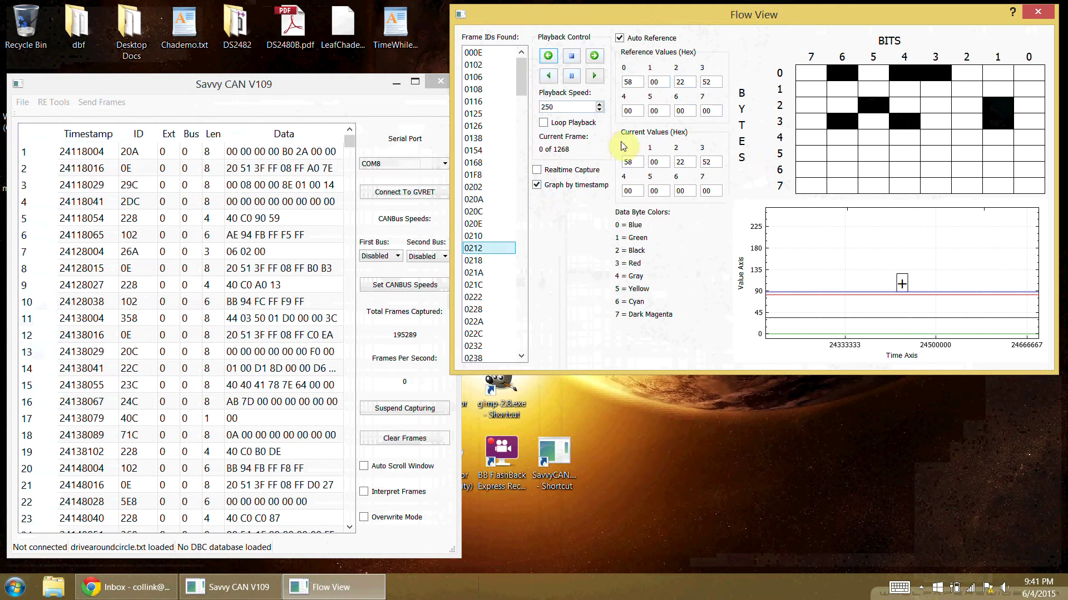
{"action": "left_click", "coordinate": [597, 75]}
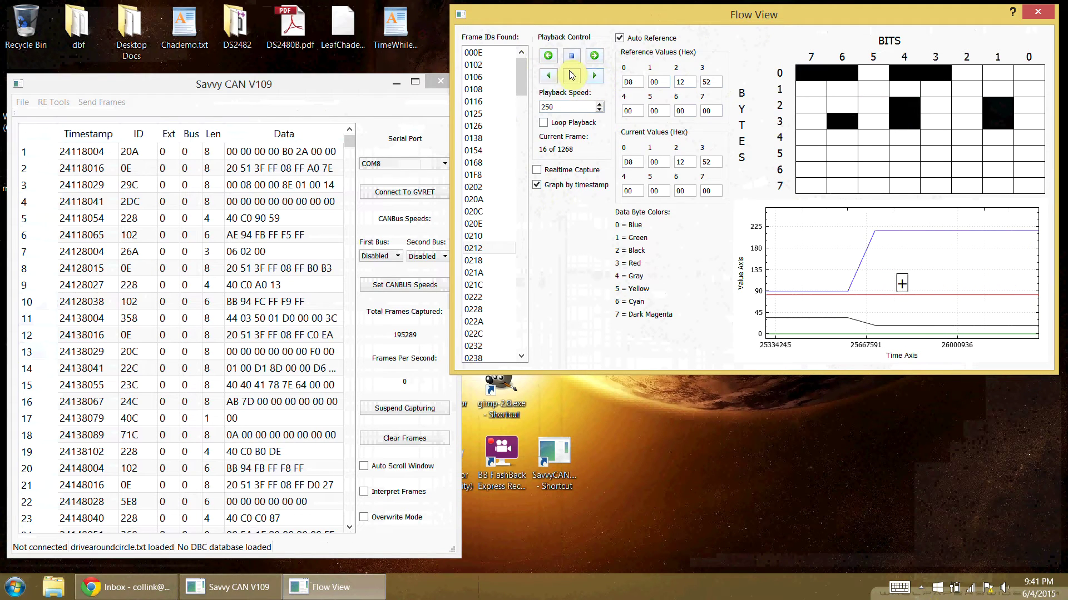
{"action": "left_click", "coordinate": [571, 75]}
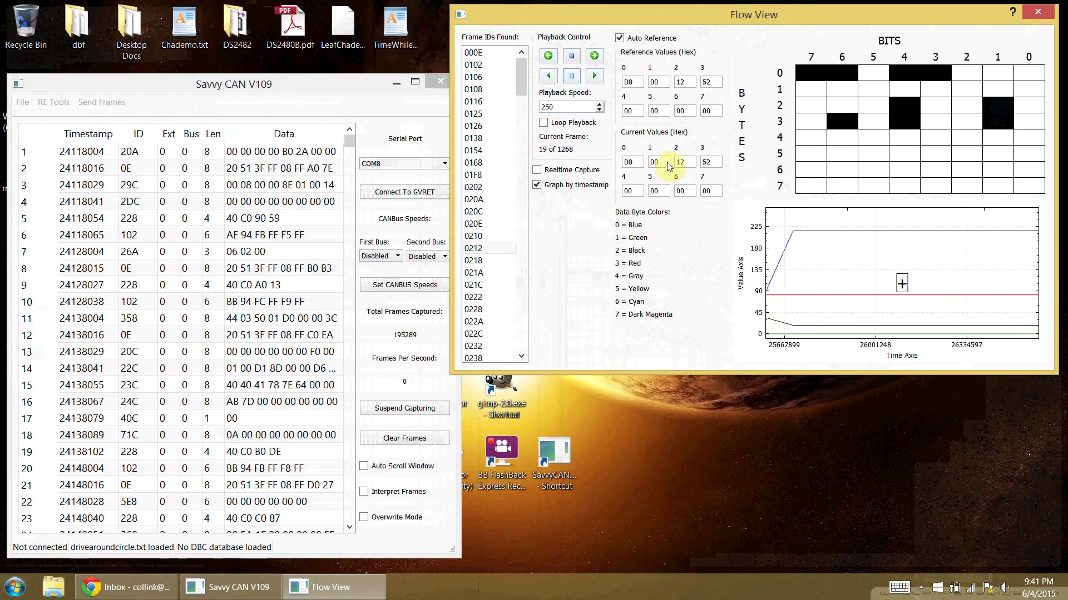
Step: Step frame ID 0212 back to frame 17, play it forward to frame 68, and close Flow View
{"action": "left_click", "coordinate": [548, 55]}
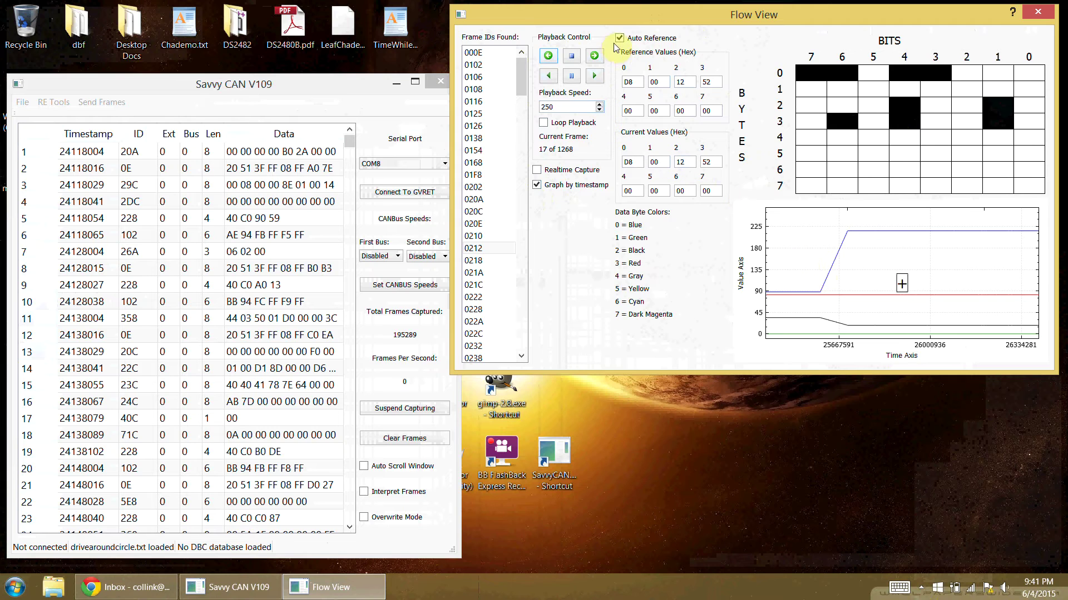
{"action": "left_click", "coordinate": [600, 59]}
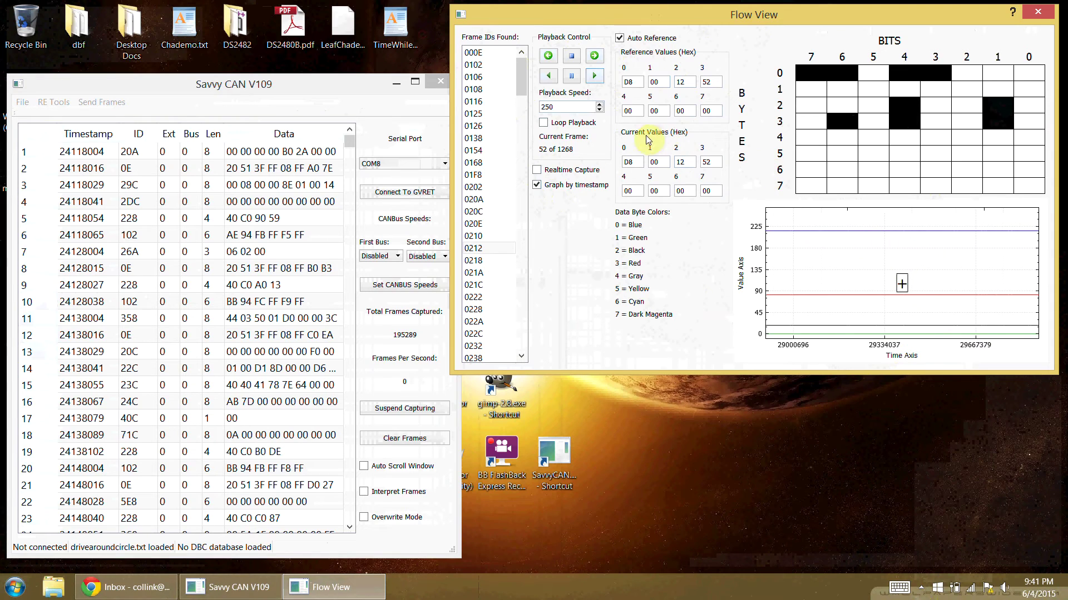
{"action": "left_click", "coordinate": [573, 78]}
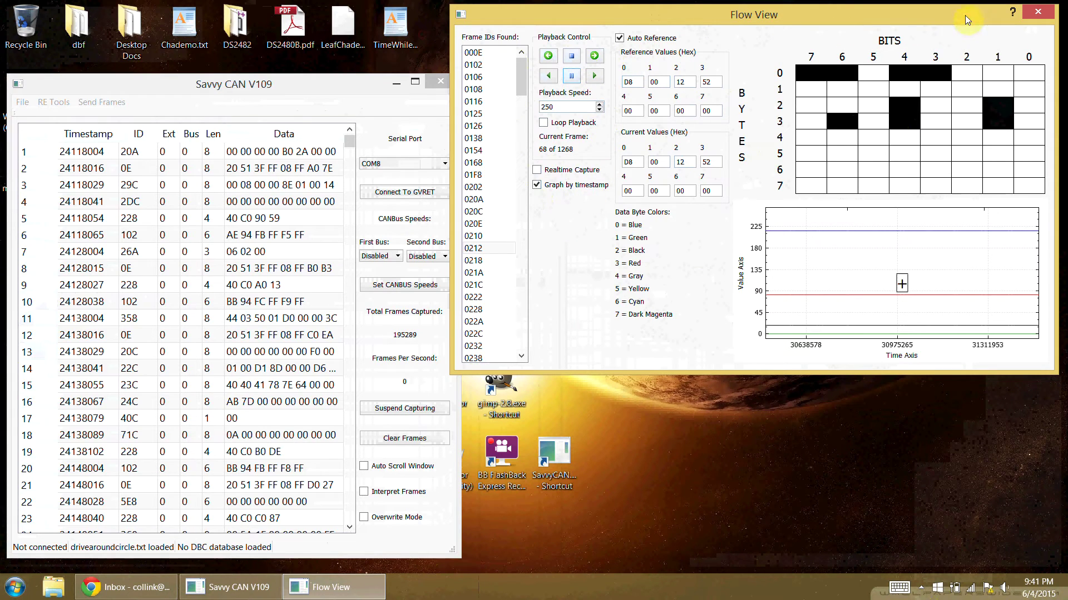
{"action": "left_click", "coordinate": [1037, 12]}
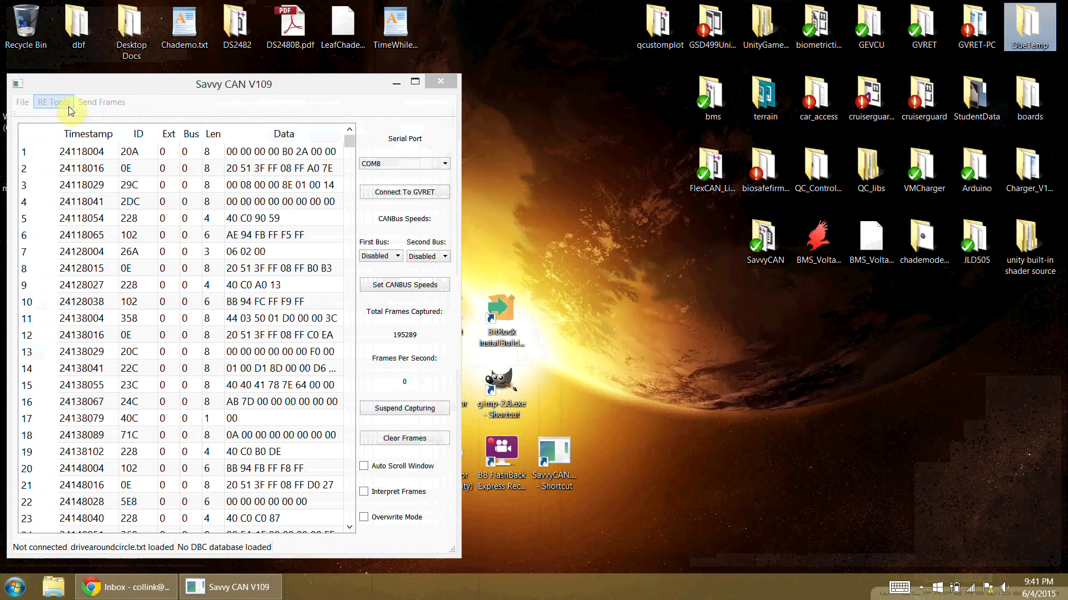
Step: Open the Playback window for sending frames, review the Send to CANBus choices, and return to the main window
{"action": "left_click", "coordinate": [95, 104]}
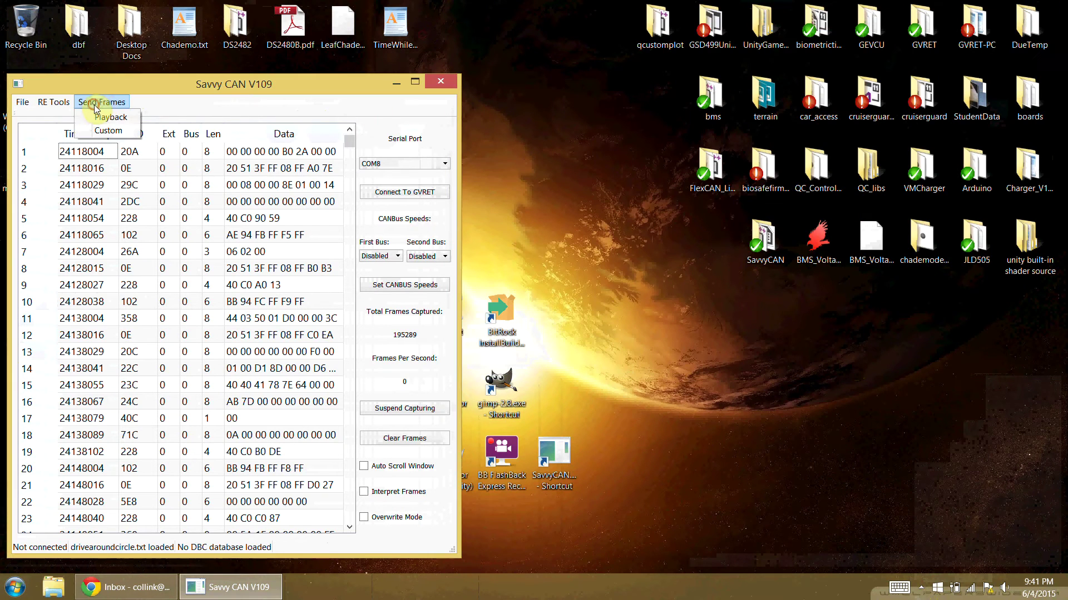
{"action": "left_click", "coordinate": [110, 117]}
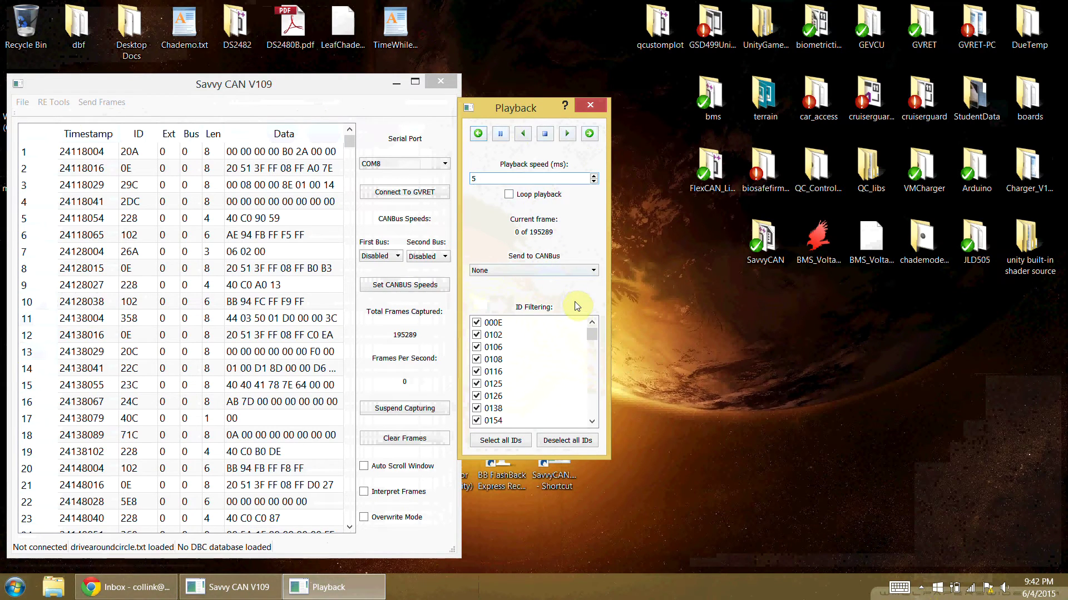
{"action": "left_click", "coordinate": [522, 269]}
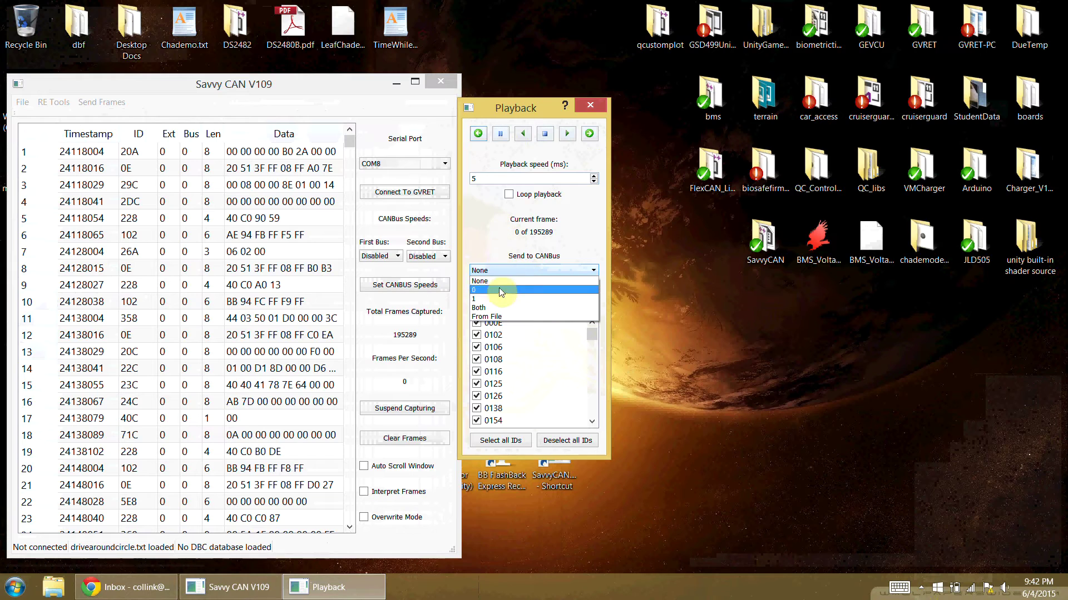
{"action": "left_click", "coordinate": [236, 89]}
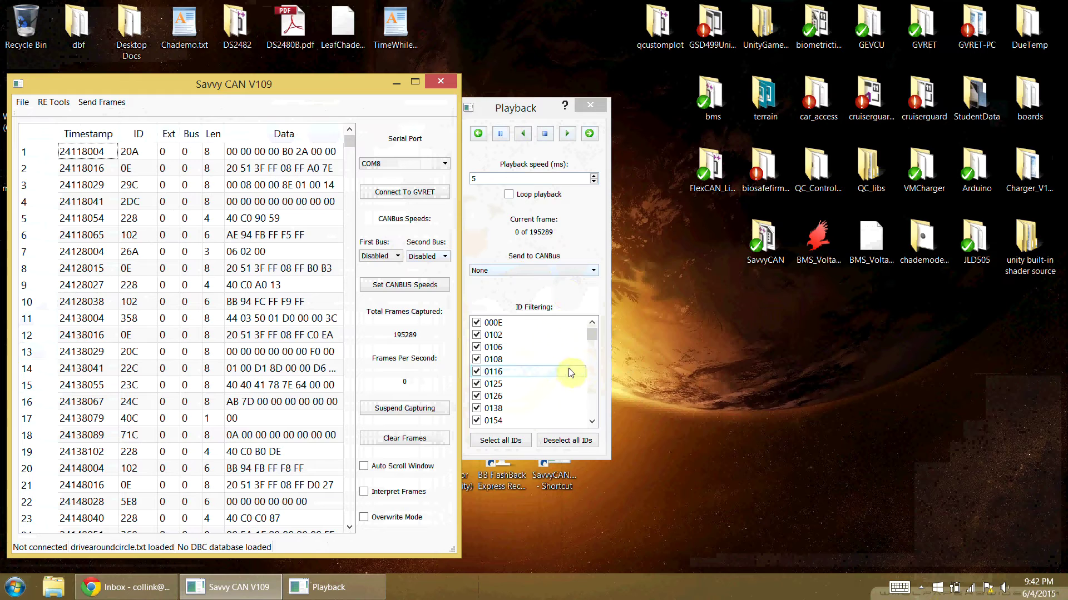
Step: Exclude ID 0102 from the playback ID filter
{"action": "left_click", "coordinate": [591, 335]}
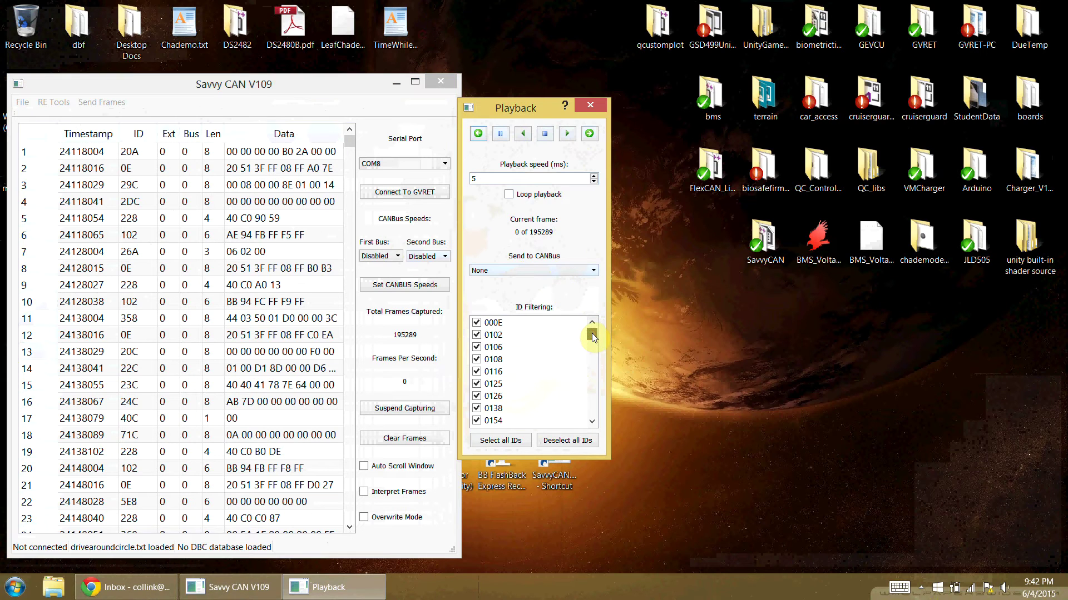
{"action": "left_click", "coordinate": [507, 350]}
{"action": "left_click", "coordinate": [477, 337]}
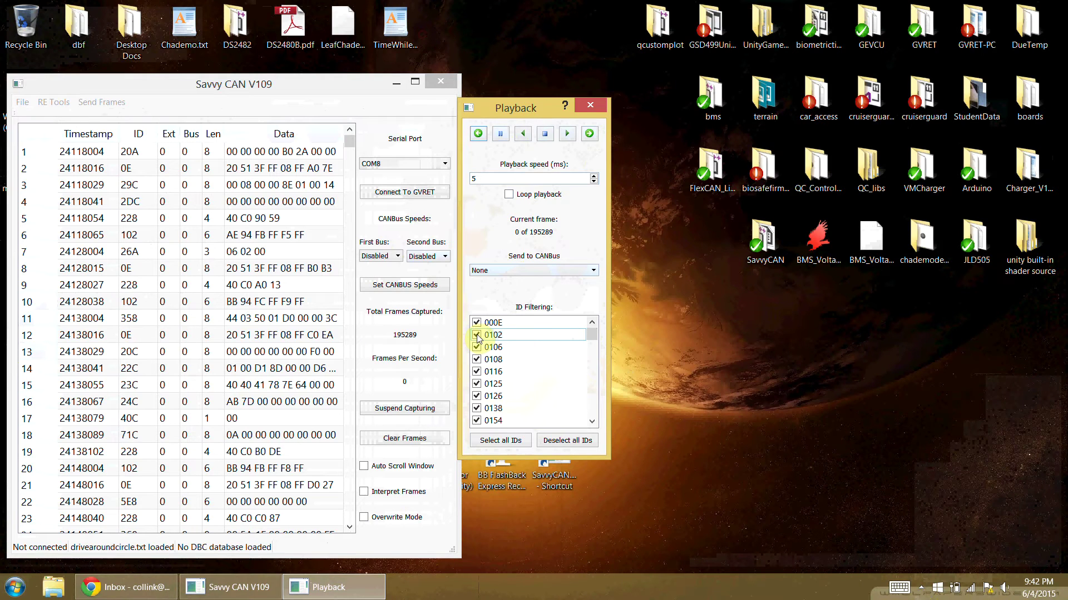
{"action": "left_click", "coordinate": [488, 360]}
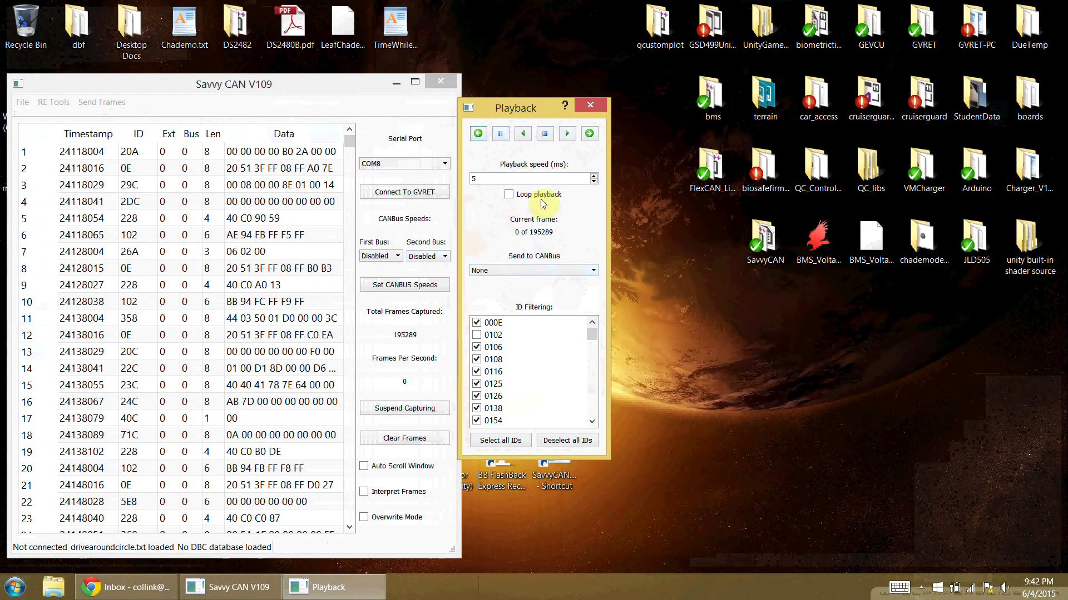
Step: Deselect every ID in the playback filter, enable only 0108, and select all IDs again
{"action": "left_click", "coordinate": [567, 440]}
{"action": "left_click", "coordinate": [476, 360]}
{"action": "left_click", "coordinate": [503, 440]}
{"action": "left_click", "coordinate": [496, 442]}
Step: Exclude IDs 000E and 0102 from the playback filter and play the frames forward
{"action": "left_click", "coordinate": [476, 323]}
{"action": "left_click", "coordinate": [478, 334]}
{"action": "left_click", "coordinate": [567, 134]}
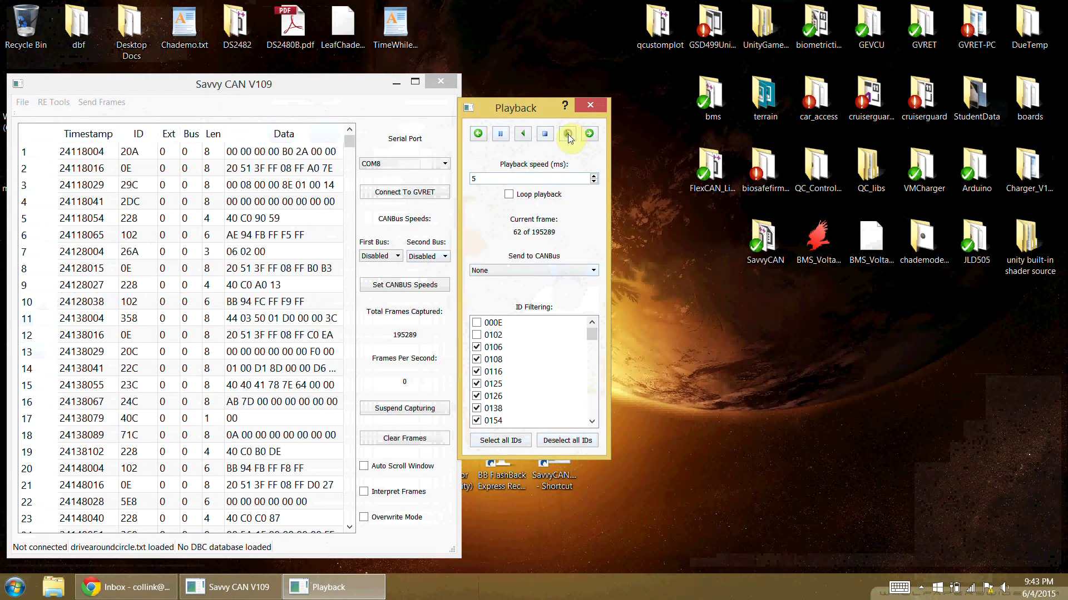
Step: Exclude IDs 0106, 0108, 0116, 0125, 0126 and 0138 while the playback runs
{"action": "left_click", "coordinate": [477, 347]}
{"action": "left_click", "coordinate": [477, 360]}
{"action": "left_click", "coordinate": [477, 372]}
{"action": "left_click", "coordinate": [477, 384]}
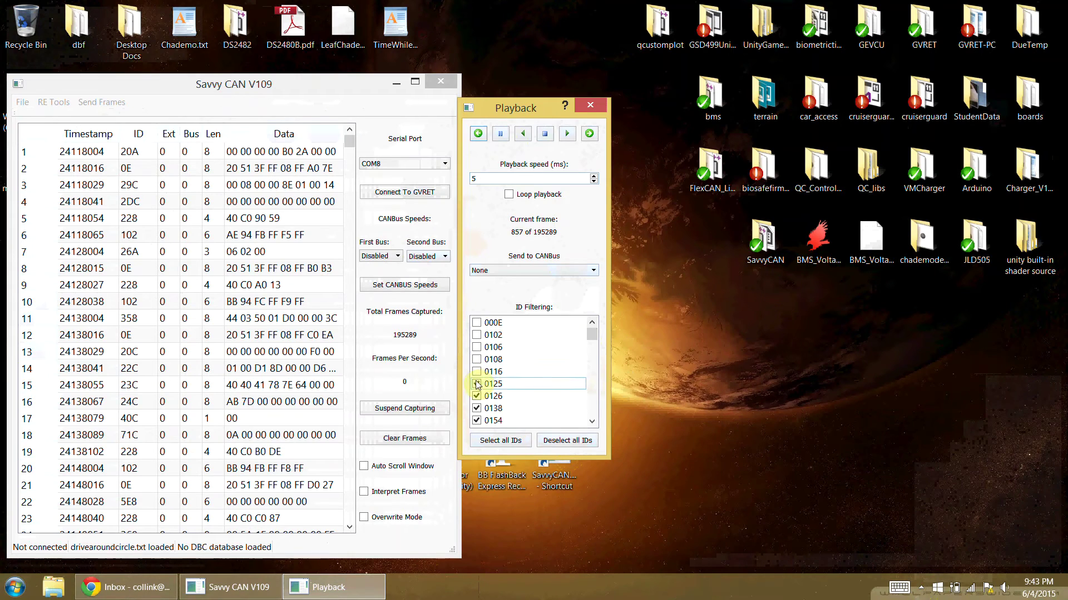
{"action": "left_click", "coordinate": [476, 396]}
{"action": "left_click", "coordinate": [476, 408]}
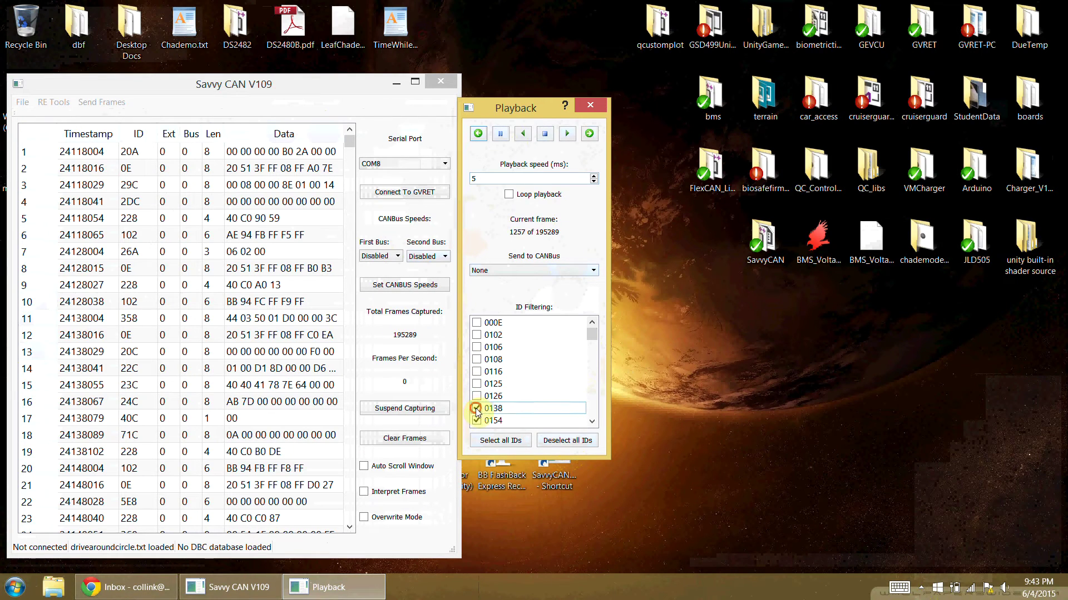
Step: Exclude IDs 0154, 01F8, 0202, 020A, 020C, 020E and 0210 from the playback filter, keeping 0168 enabled
{"action": "left_click", "coordinate": [591, 336]}
{"action": "left_click_drag", "start_coordinate": [591, 336], "coordinate": [590, 337]}
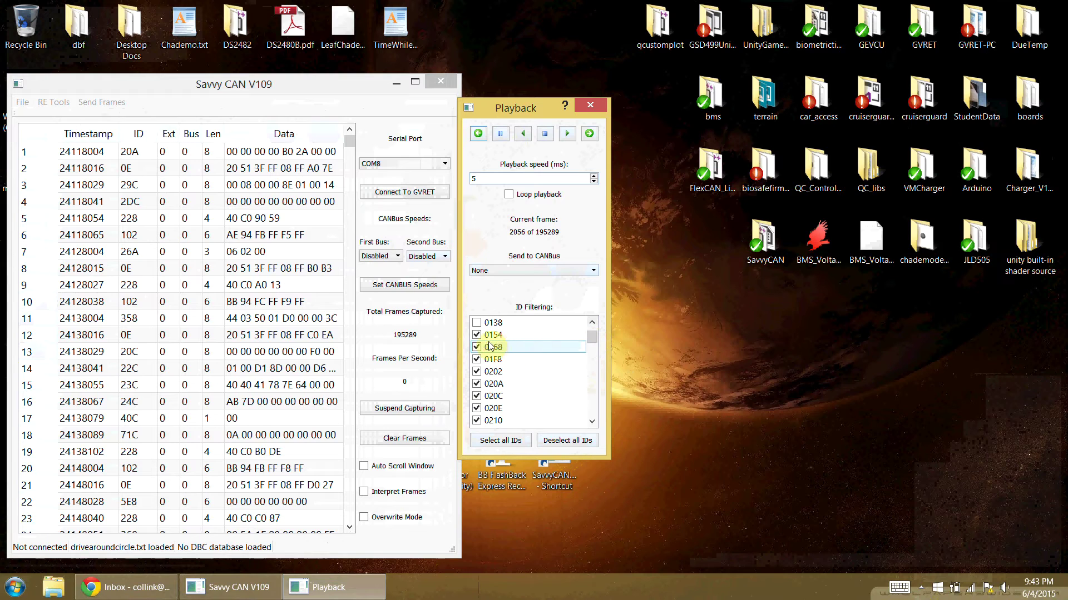
{"action": "left_click", "coordinate": [477, 336]}
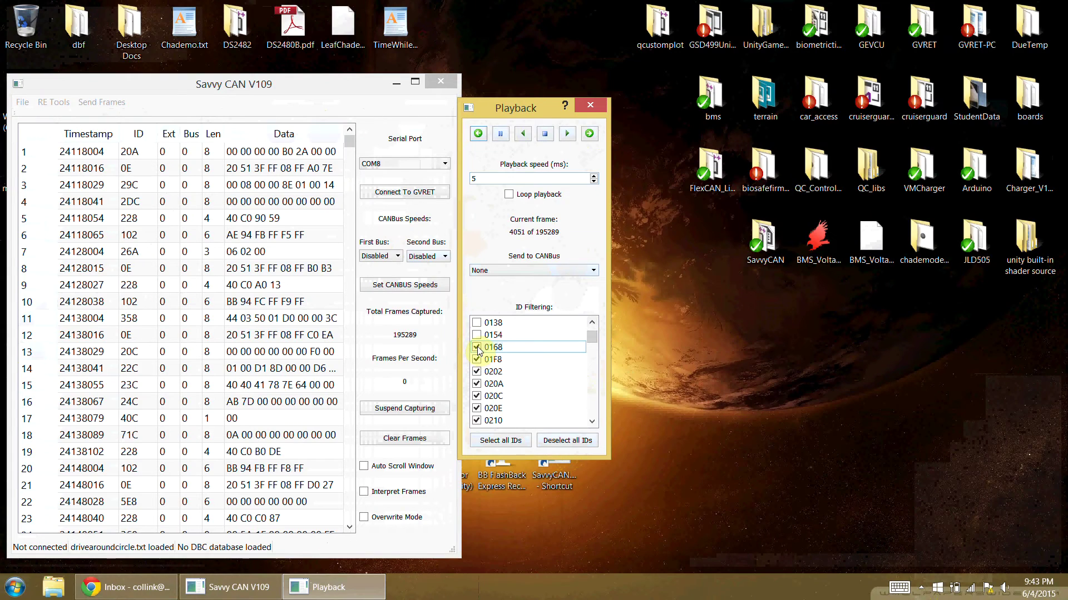
{"action": "left_click", "coordinate": [477, 361]}
{"action": "left_click", "coordinate": [477, 371]}
{"action": "left_click", "coordinate": [478, 383]}
{"action": "left_click", "coordinate": [477, 396]}
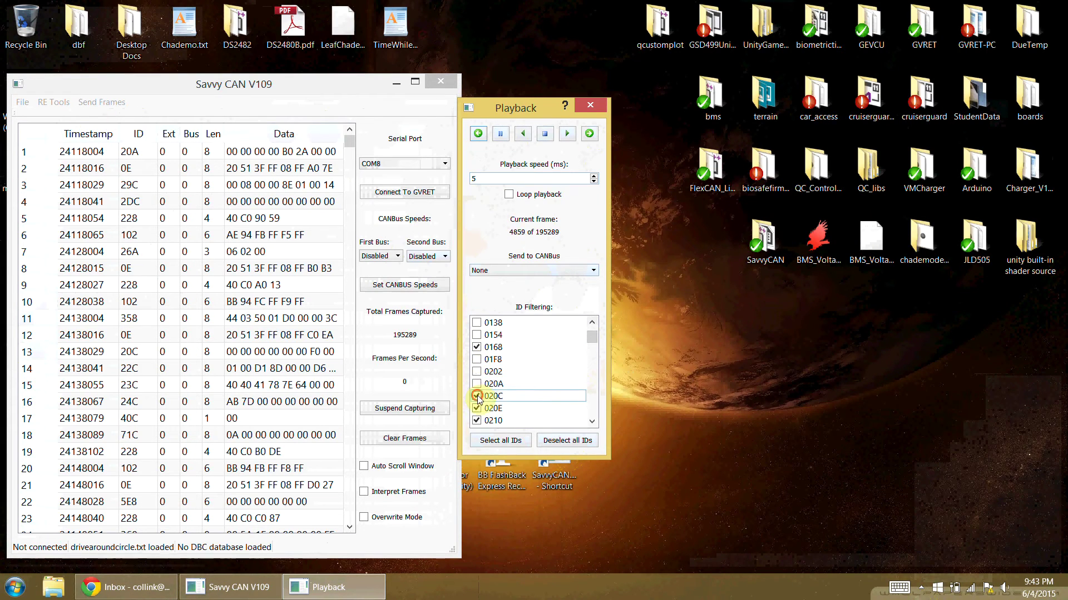
{"action": "left_click", "coordinate": [477, 408]}
{"action": "left_click", "coordinate": [477, 421]}
Step: Review the enabled and excluded IDs in the playback filter and close the Playback window
{"action": "scroll", "coordinate": [534, 384], "scroll_direction": "down", "scroll_amount": 4}
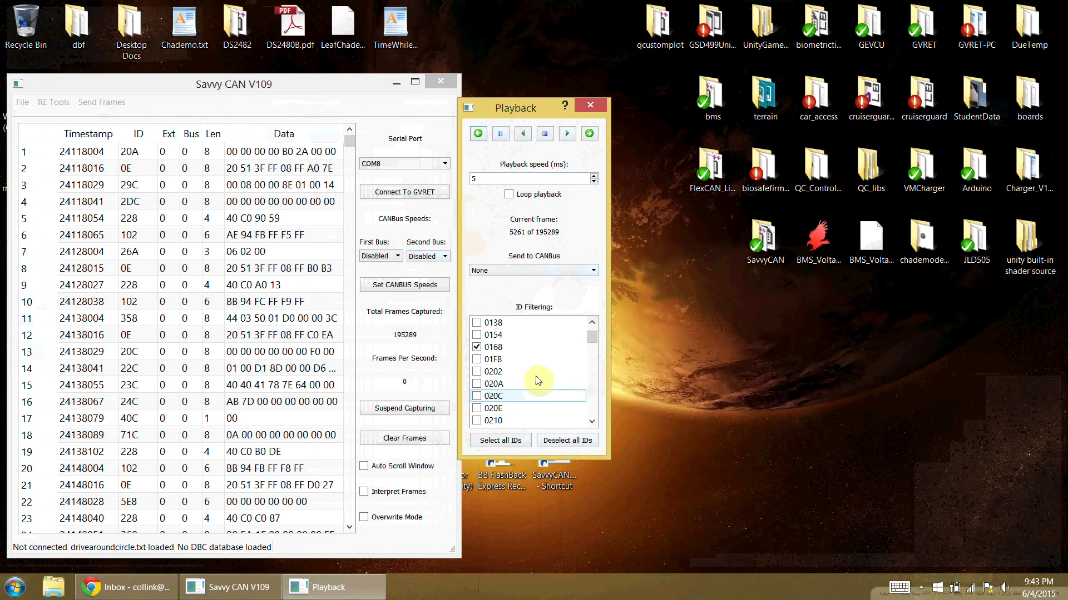
{"action": "left_click", "coordinate": [554, 357]}
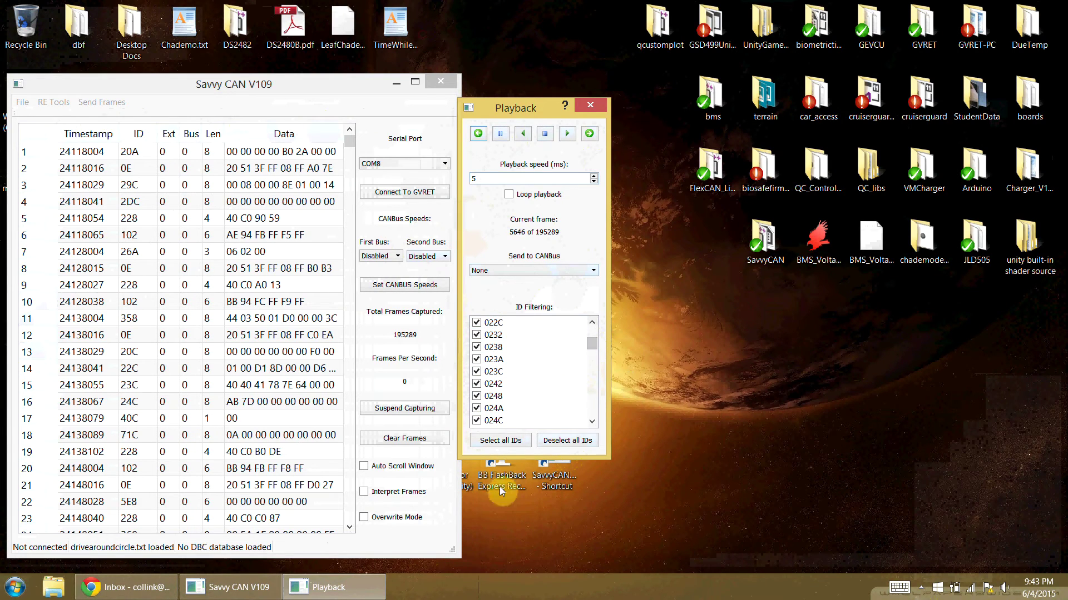
{"action": "left_click_drag", "start_coordinate": [589, 342], "coordinate": [592, 327]}
{"action": "scroll", "coordinate": [575, 350], "scroll_direction": "down", "scroll_amount": 2}
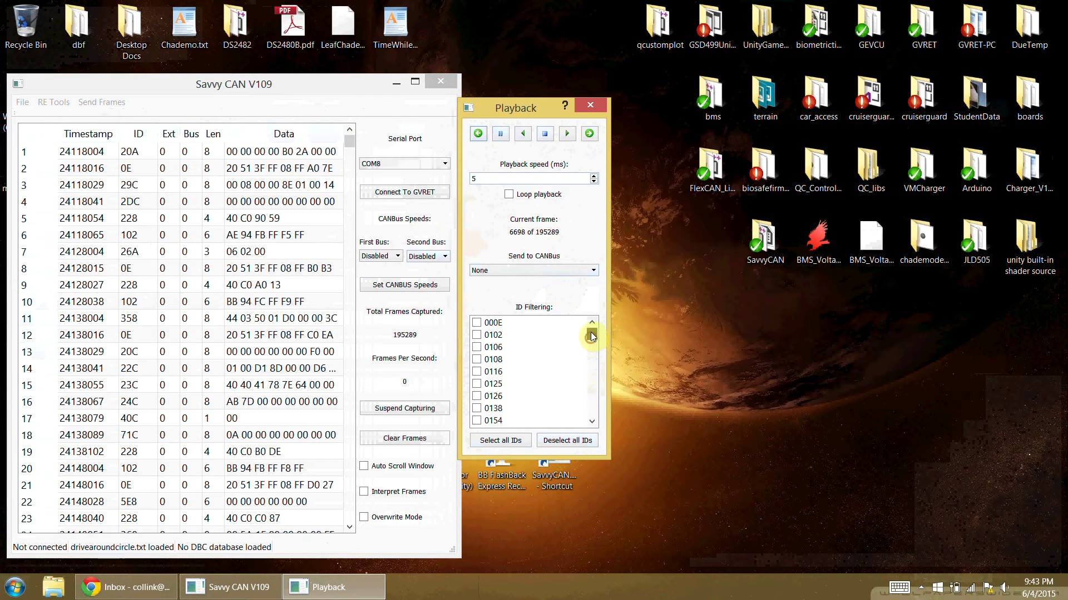
{"action": "left_click", "coordinate": [555, 359]}
{"action": "left_click", "coordinate": [555, 333]}
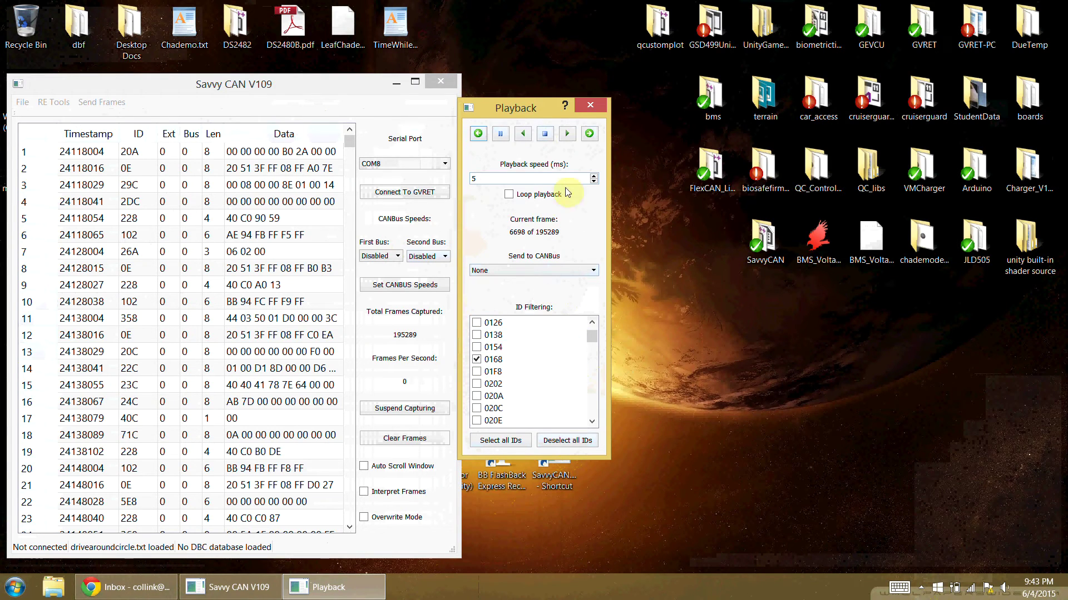
{"action": "left_click", "coordinate": [590, 106]}
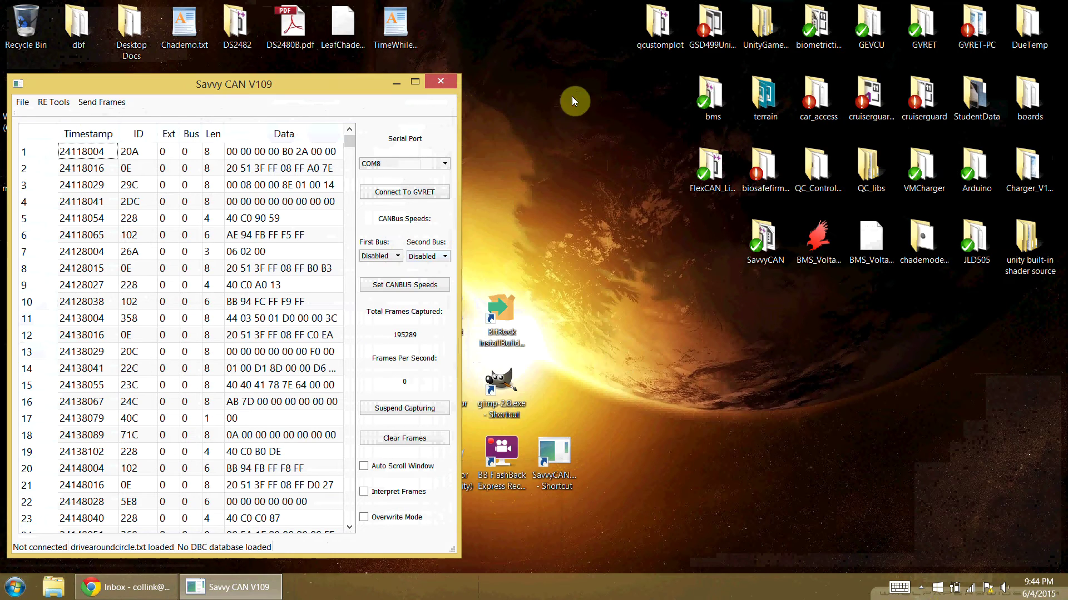
Step: Open the Graph Data tool and enlarge the Data Graphing window to cover most of the screen
{"action": "left_click", "coordinate": [66, 103]}
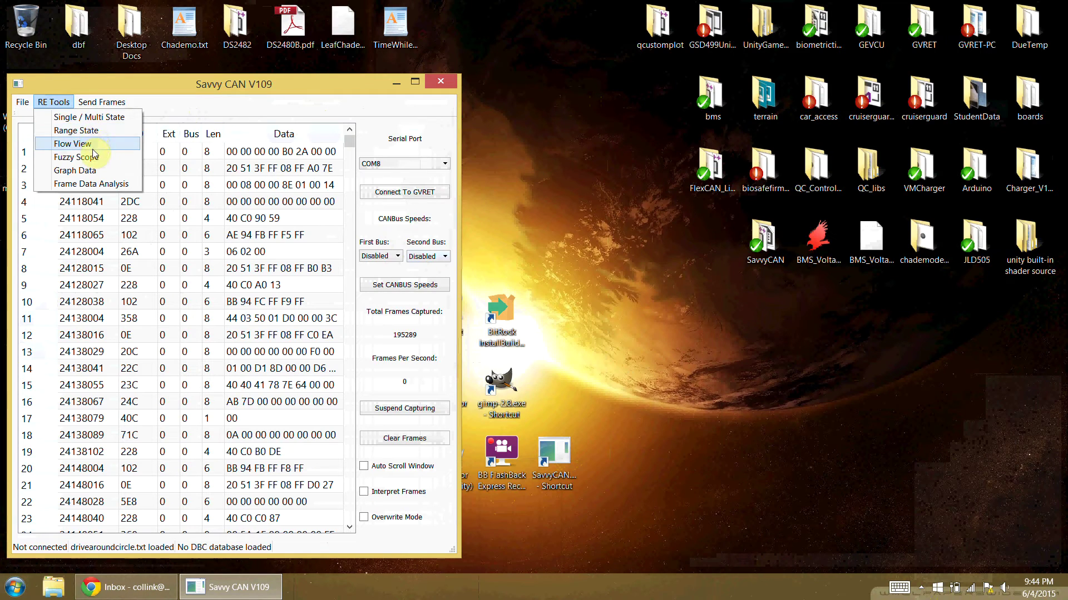
{"action": "left_click", "coordinate": [91, 177]}
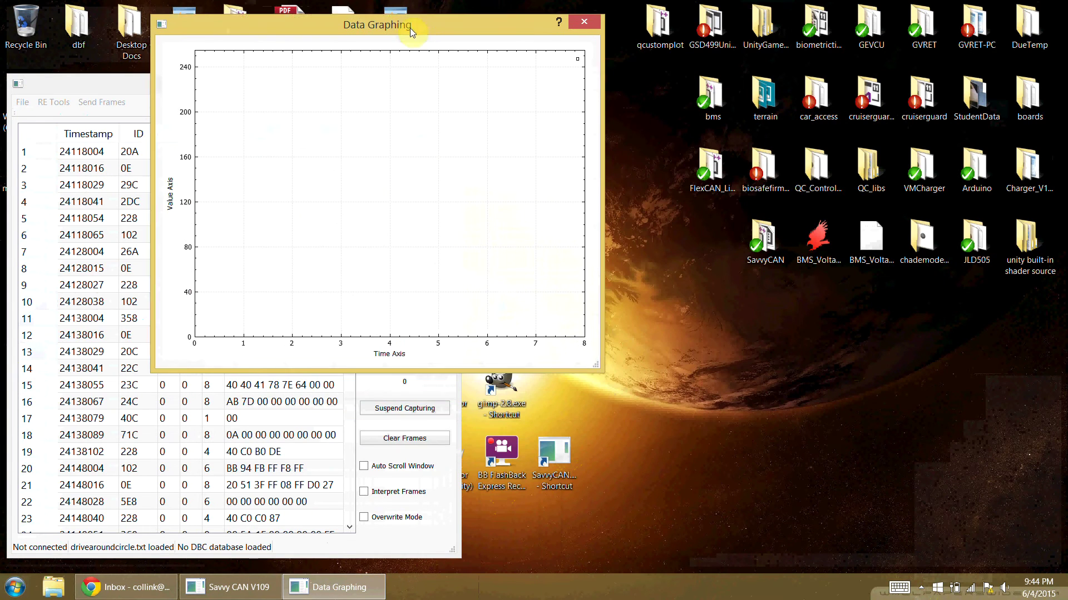
{"action": "left_click_drag", "start_coordinate": [606, 373], "coordinate": [1035, 549]}
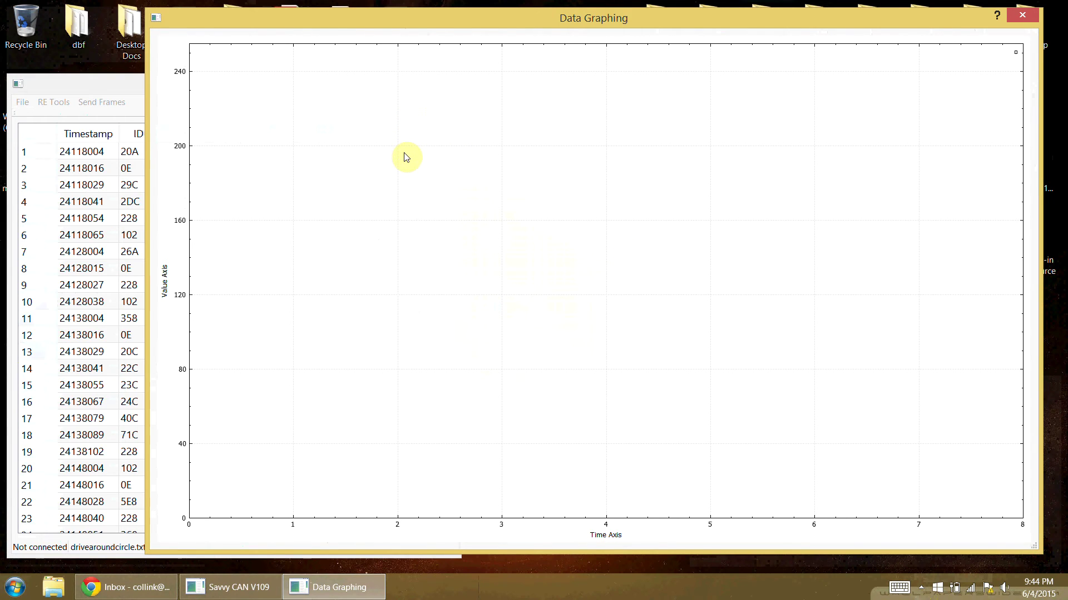
Step: Start a new graph with ID 0xe and Data 0
{"action": "right_click", "coordinate": [429, 131]}
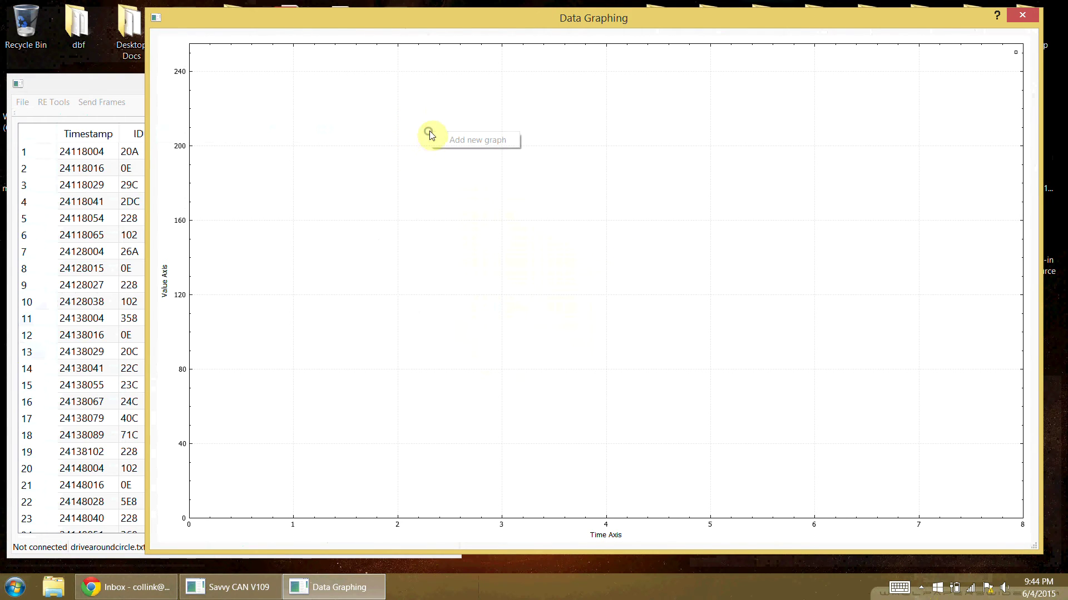
{"action": "left_click", "coordinate": [470, 140]}
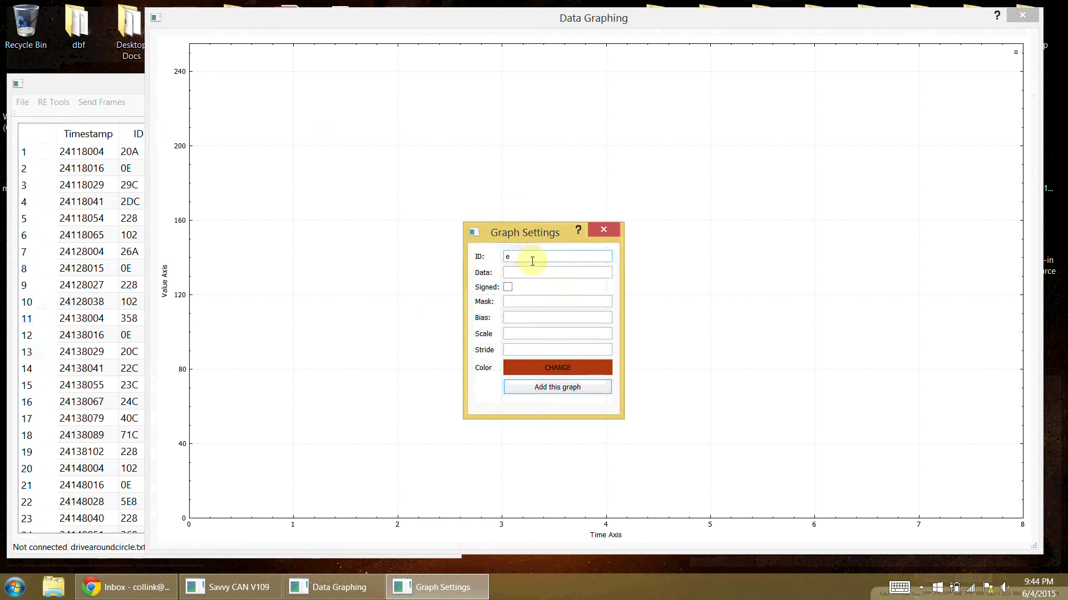
{"action": "type", "text": "0x"}
{"action": "left_click", "coordinate": [550, 272]}
{"action": "type", "text": "0"}
Step: Review the Mask, Bias, Scale and Stride options along with the ID and Data entries in the graph settings
{"action": "left_click", "coordinate": [515, 302]}
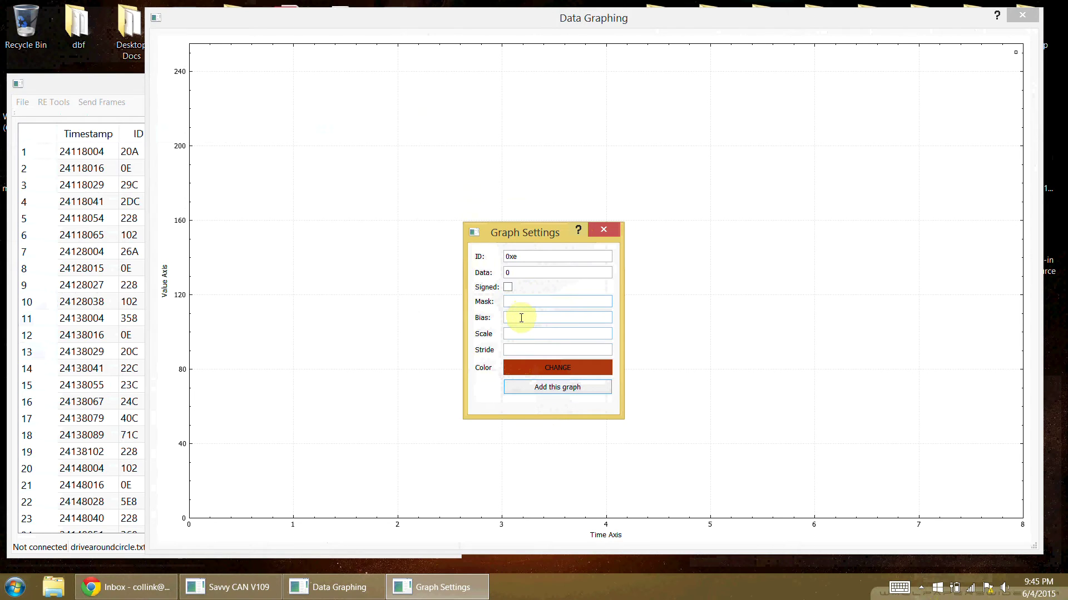
{"action": "left_click", "coordinate": [532, 315]}
{"action": "left_click", "coordinate": [532, 333]}
{"action": "left_click", "coordinate": [525, 350]}
{"action": "left_click", "coordinate": [529, 259]}
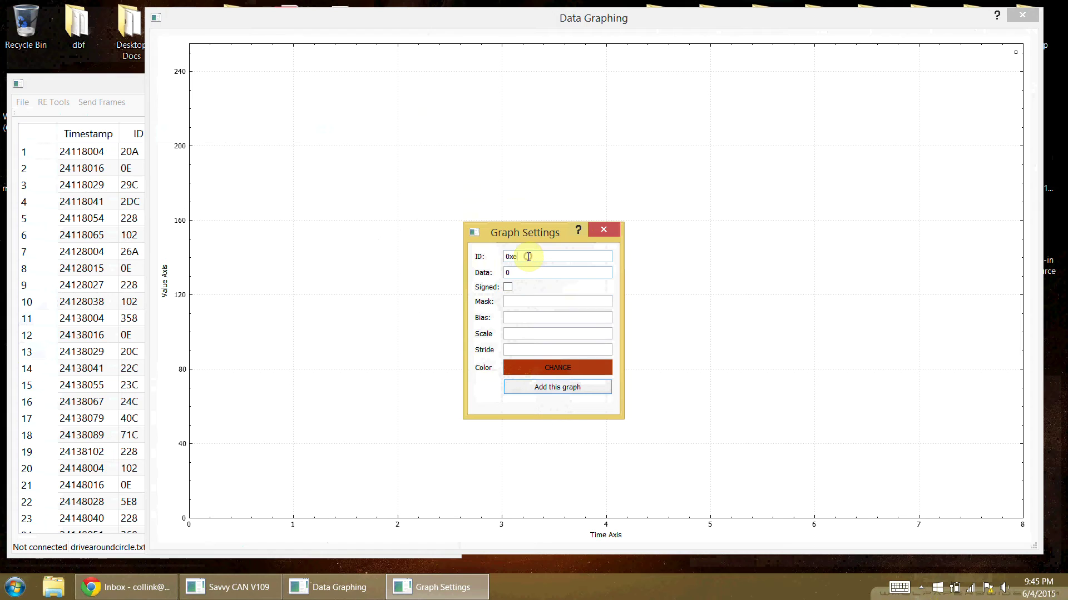
{"action": "left_click", "coordinate": [530, 273]}
{"action": "left_click", "coordinate": [524, 351]}
Step: Set the graph's color to pure red (#ff0000) and add the graph to the plot
{"action": "left_click", "coordinate": [545, 369]}
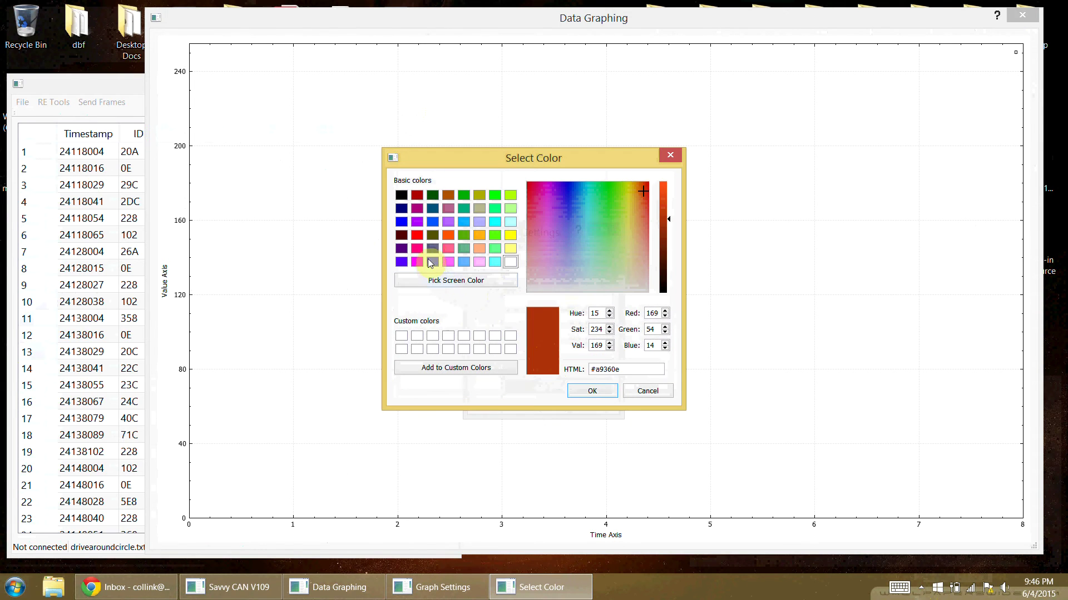
{"action": "left_click", "coordinate": [401, 221]}
{"action": "left_click", "coordinate": [418, 237]}
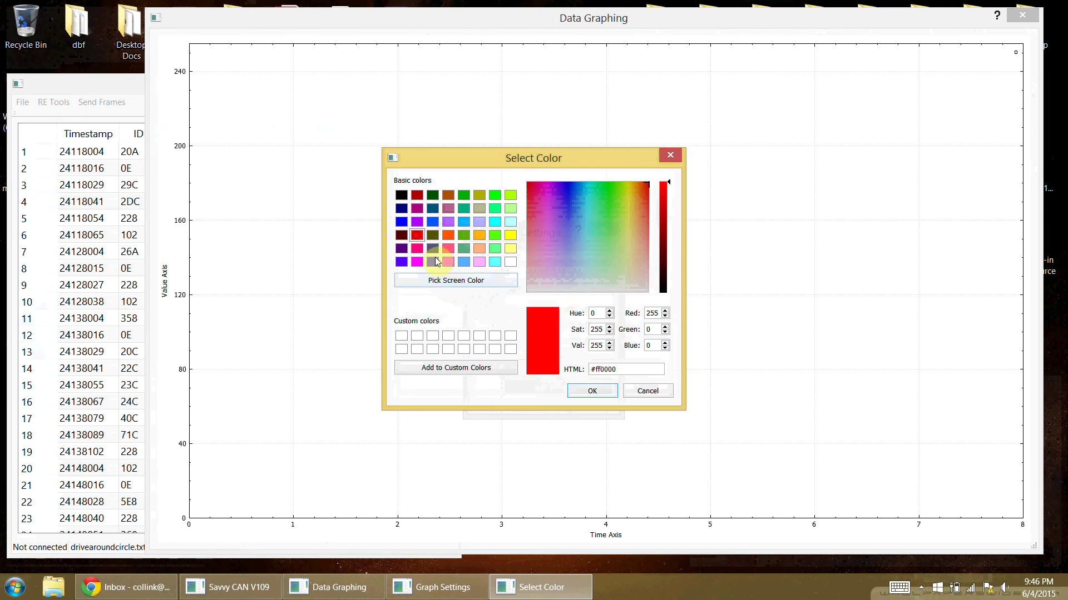
{"action": "left_click", "coordinate": [592, 391]}
{"action": "left_click", "coordinate": [562, 389]}
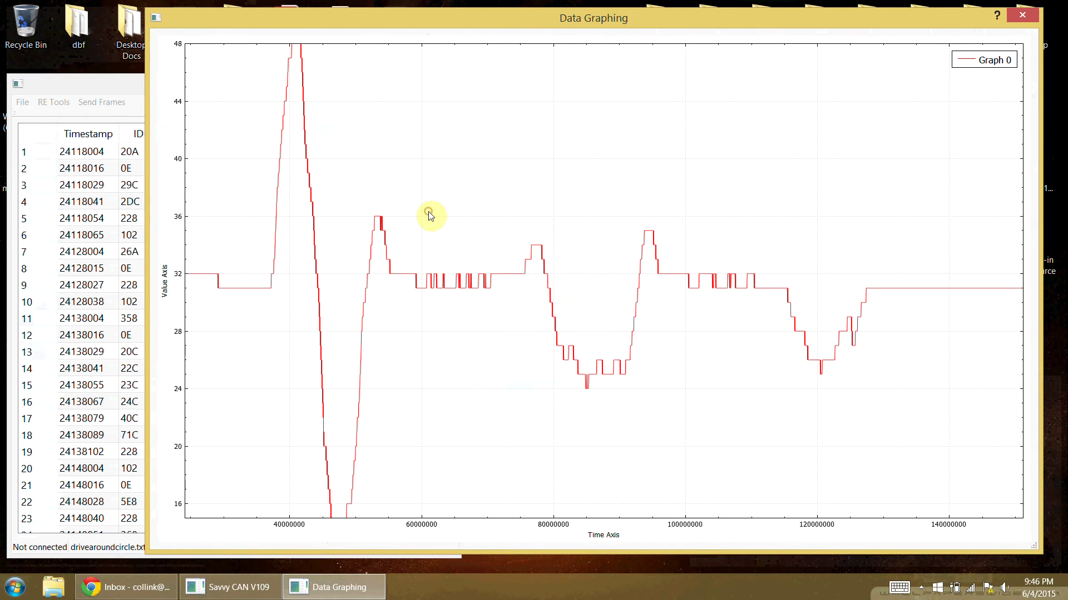
Step: Zoom the plot in and out on both axes to examine the whole red curve
{"action": "scroll", "coordinate": [430, 213], "scroll_direction": "down", "scroll_amount": 2}
{"action": "scroll", "coordinate": [431, 216], "scroll_direction": "up", "scroll_amount": 2}
{"action": "scroll", "coordinate": [431, 216], "scroll_direction": "down", "scroll_amount": 2}
{"action": "scroll", "coordinate": [431, 216], "scroll_direction": "up", "scroll_amount": 1}
{"action": "scroll", "coordinate": [431, 215], "scroll_direction": "down", "scroll_amount": 1}
{"action": "scroll", "coordinate": [431, 216], "scroll_direction": "up", "scroll_amount": 2}
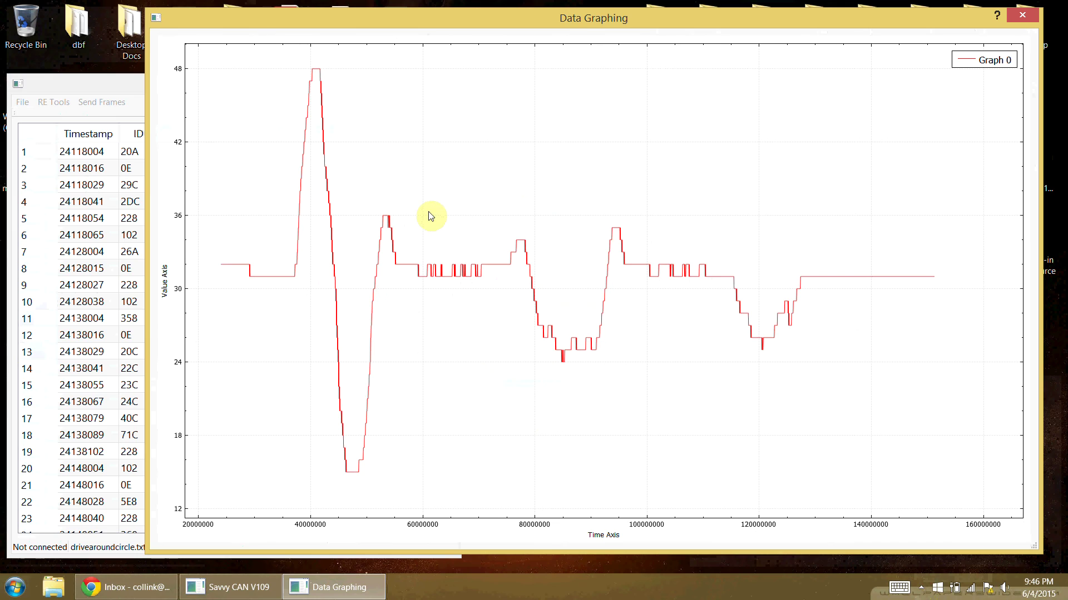
Step: Select the time axis, zoom the plot along time only, and pan along the curve
{"action": "left_click", "coordinate": [431, 524]}
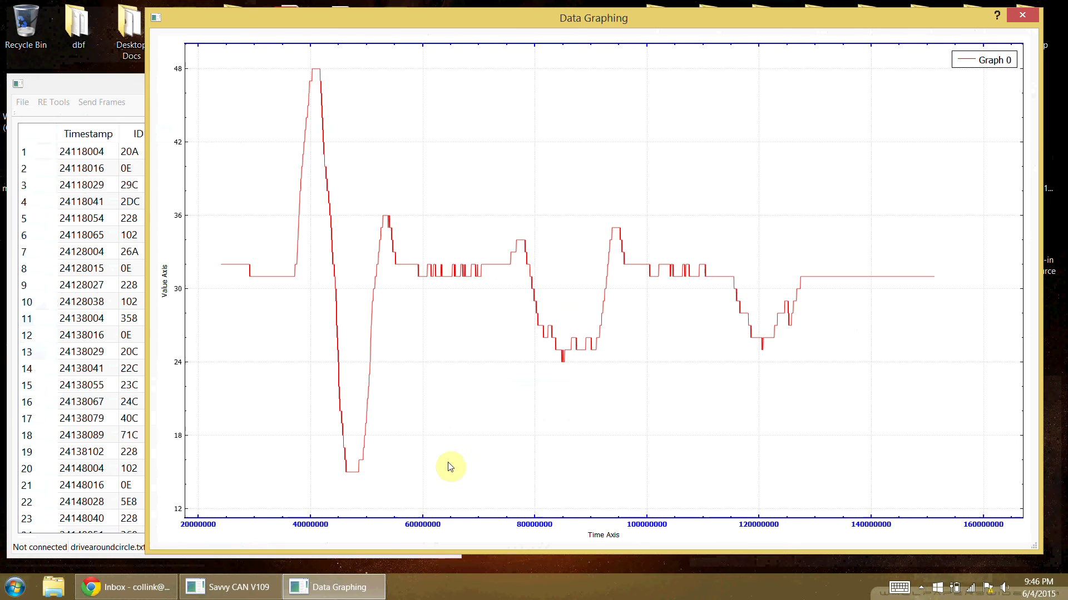
{"action": "scroll", "coordinate": [474, 383], "scroll_direction": "down", "scroll_amount": 4}
{"action": "scroll", "coordinate": [474, 382], "scroll_direction": "up", "scroll_amount": 10}
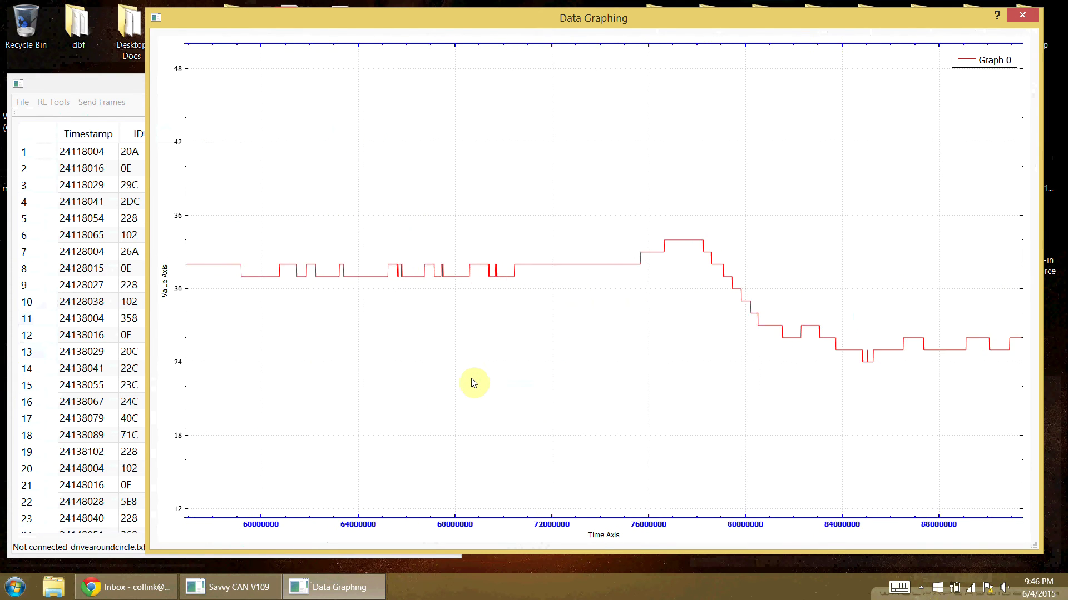
{"action": "scroll", "coordinate": [476, 382], "scroll_direction": "down", "scroll_amount": 5}
{"action": "scroll", "coordinate": [476, 382], "scroll_direction": "up", "scroll_amount": 3}
{"action": "scroll", "coordinate": [476, 381], "scroll_direction": "down", "scroll_amount": 3}
{"action": "left_click_drag", "start_coordinate": [381, 363], "coordinate": [465, 315]}
{"action": "left_click_drag", "start_coordinate": [534, 312], "coordinate": [258, 278]}
Step: Select the value axis and zoom the plot in and out along values only
{"action": "left_click", "coordinate": [184, 295]}
{"action": "scroll", "coordinate": [341, 258], "scroll_direction": "down", "scroll_amount": 2}
{"action": "scroll", "coordinate": [337, 258], "scroll_direction": "up", "scroll_amount": 3}
{"action": "scroll", "coordinate": [338, 259], "scroll_direction": "down", "scroll_amount": 3}
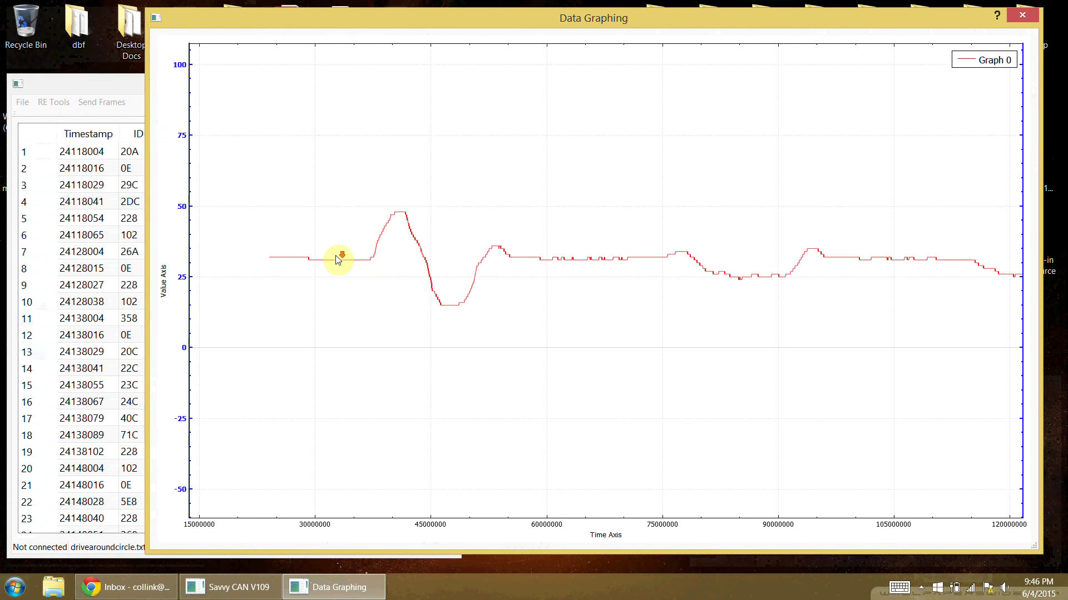
{"action": "scroll", "coordinate": [338, 260], "scroll_direction": "up", "scroll_amount": 2}
{"action": "scroll", "coordinate": [338, 259], "scroll_direction": "up", "scroll_amount": 3}
{"action": "scroll", "coordinate": [338, 259], "scroll_direction": "down", "scroll_amount": 2}
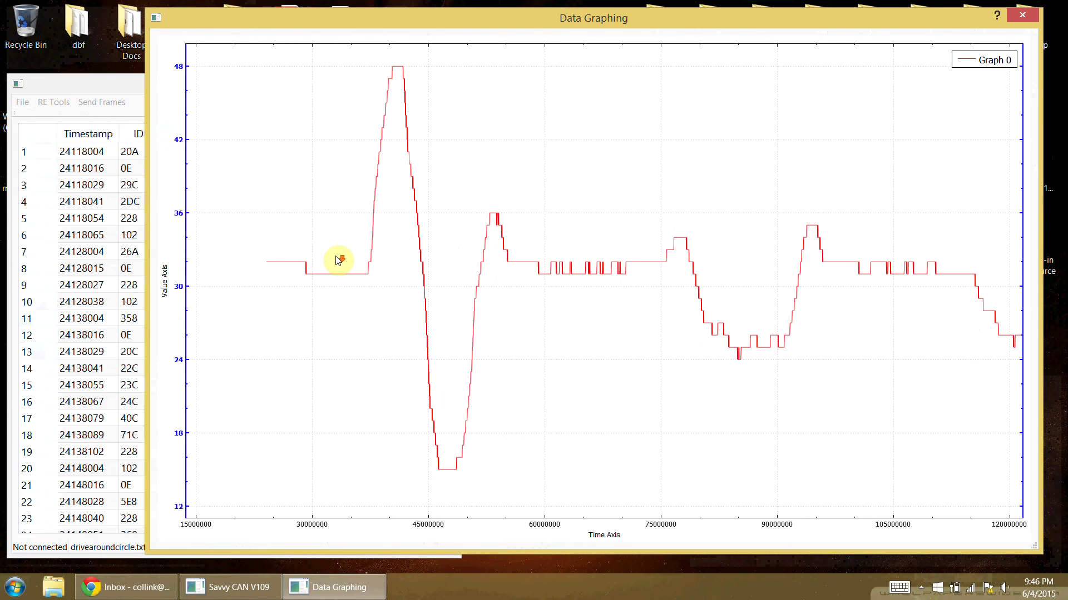
{"action": "scroll", "coordinate": [338, 259], "scroll_direction": "down", "scroll_amount": 3}
{"action": "scroll", "coordinate": [336, 261], "scroll_direction": "up", "scroll_amount": 2}
Step: Pan the plot, clear the axis selection, and zoom on both axes until the whole curve fits
{"action": "left_click_drag", "start_coordinate": [339, 256], "coordinate": [340, 349]}
{"action": "left_click_drag", "start_coordinate": [417, 298], "coordinate": [513, 246]}
{"action": "left_click", "coordinate": [341, 371]}
{"action": "mouse_move", "coordinate": [626, 208]}
{"action": "left_mouse_down"}
{"action": "mouse_move", "coordinate": [552, 229]}
{"action": "mouse_move", "coordinate": [620, 307]}
{"action": "mouse_move", "coordinate": [607, 209]}
{"action": "left_mouse_up"}
{"action": "scroll", "coordinate": [602, 215], "scroll_direction": "down", "scroll_amount": 3}
{"action": "scroll", "coordinate": [584, 234], "scroll_direction": "up", "scroll_amount": 6}
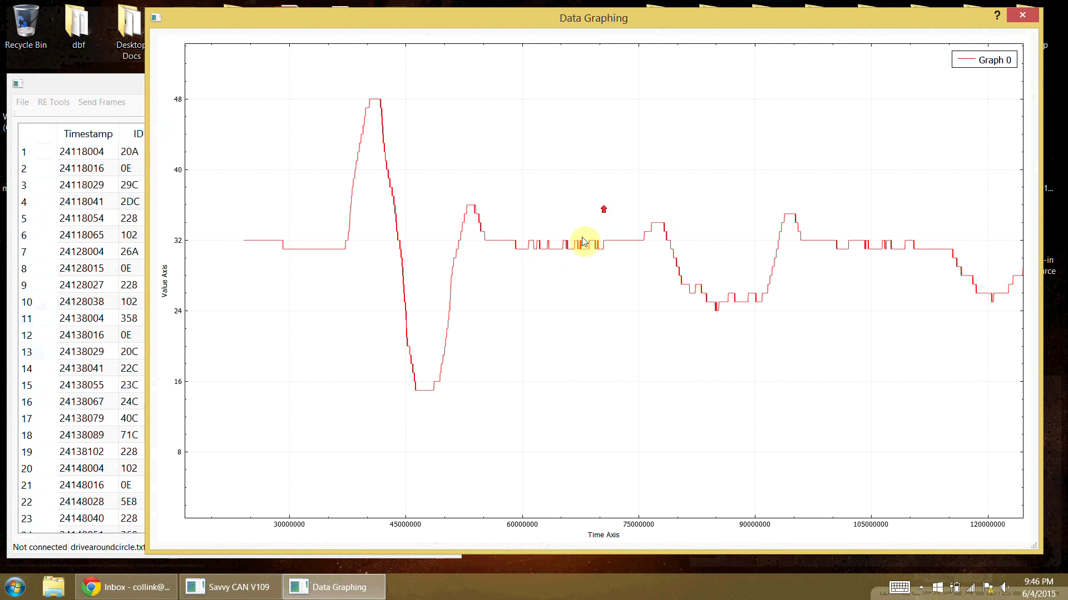
{"action": "scroll", "coordinate": [551, 211], "scroll_direction": "up", "scroll_amount": 1}
{"action": "scroll", "coordinate": [551, 212], "scroll_direction": "down", "scroll_amount": 3}
{"action": "scroll", "coordinate": [551, 212], "scroll_direction": "down", "scroll_amount": 1}
{"action": "scroll", "coordinate": [562, 231], "scroll_direction": "down", "scroll_amount": 3}
{"action": "scroll", "coordinate": [528, 227], "scroll_direction": "up", "scroll_amount": 1}
{"action": "left_click_drag", "start_coordinate": [528, 227], "coordinate": [470, 230]}
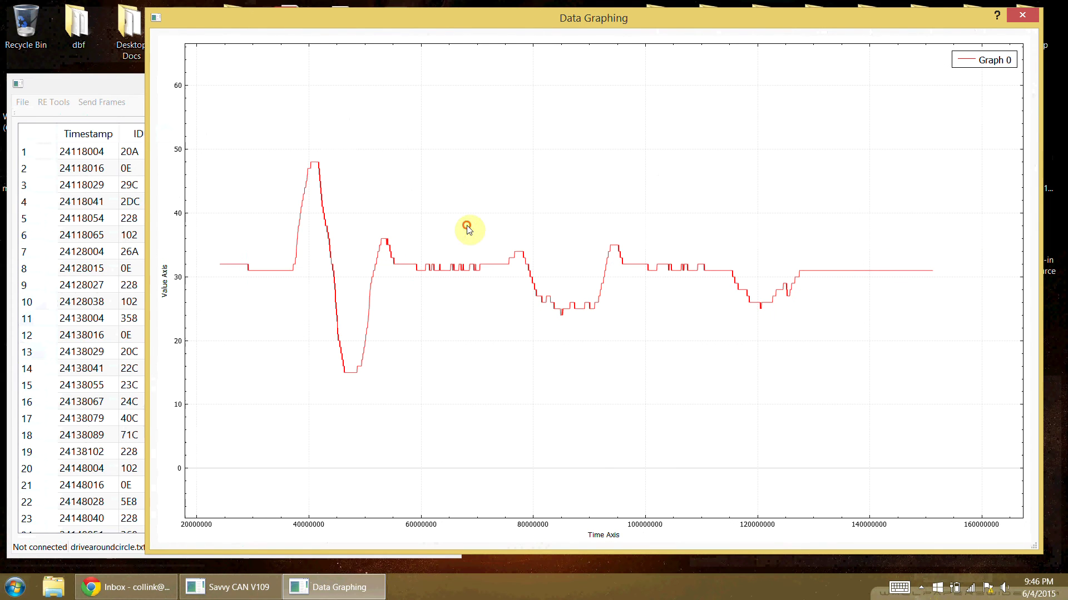
Step: Add a second graph with ID 14 and Data 1, trying the binary notation b110101 in its ID first
{"action": "right_click", "coordinate": [458, 301]}
{"action": "left_click", "coordinate": [481, 306]}
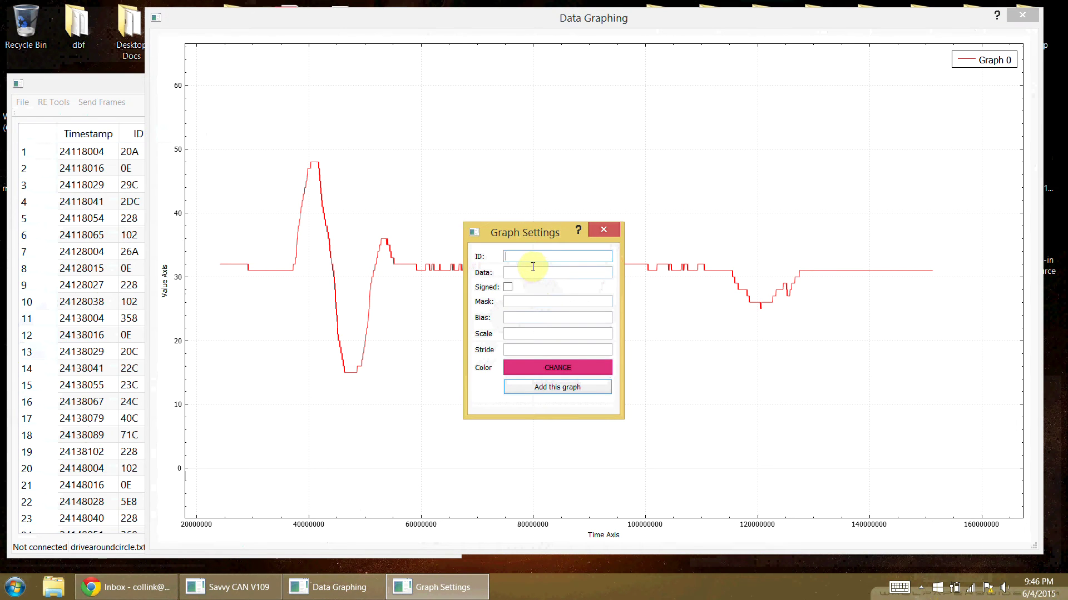
{"action": "left_click", "coordinate": [518, 256]}
{"action": "type", "text": "00101011"}
{"action": "key", "text": "BackSpace"}
{"action": "key", "text": "BackSpace"}
{"action": "key", "text": "BackSpace"}
{"action": "key", "text": "BackSpace"}
{"action": "key", "text": "BackSpace"}
{"action": "key", "text": "BackSpace"}
{"action": "key", "text": "BackSpace"}
{"action": "type", "text": "b1101"}
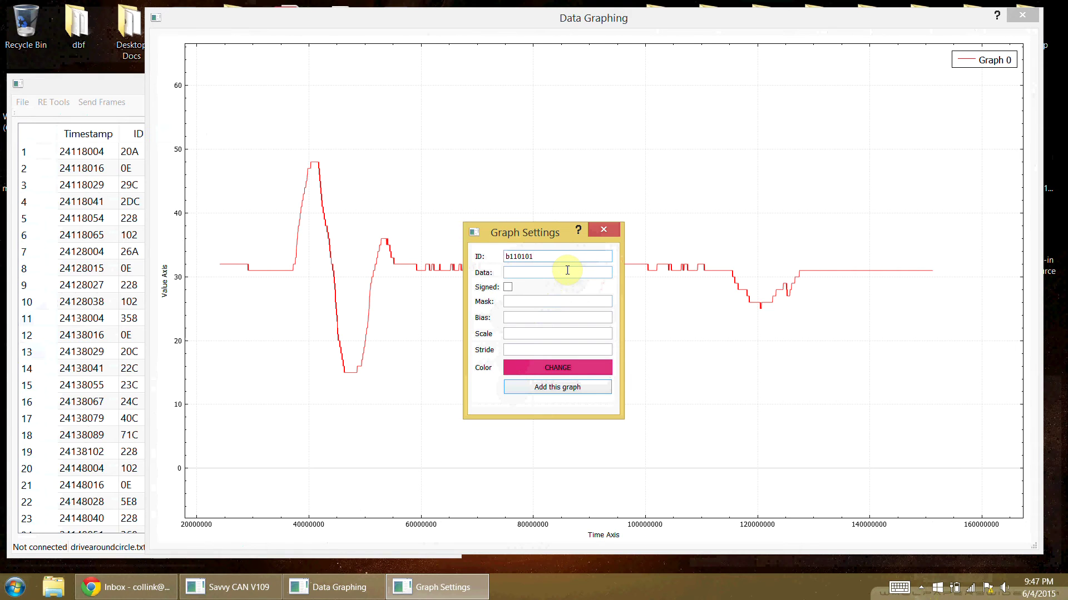
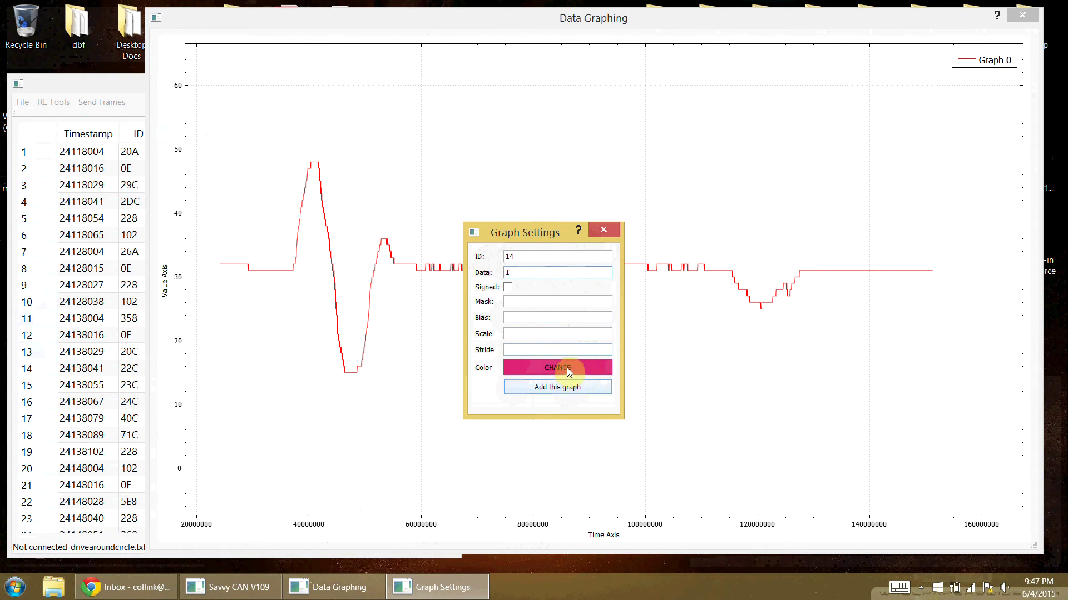
{"action": "left_click", "coordinate": [567, 387]}
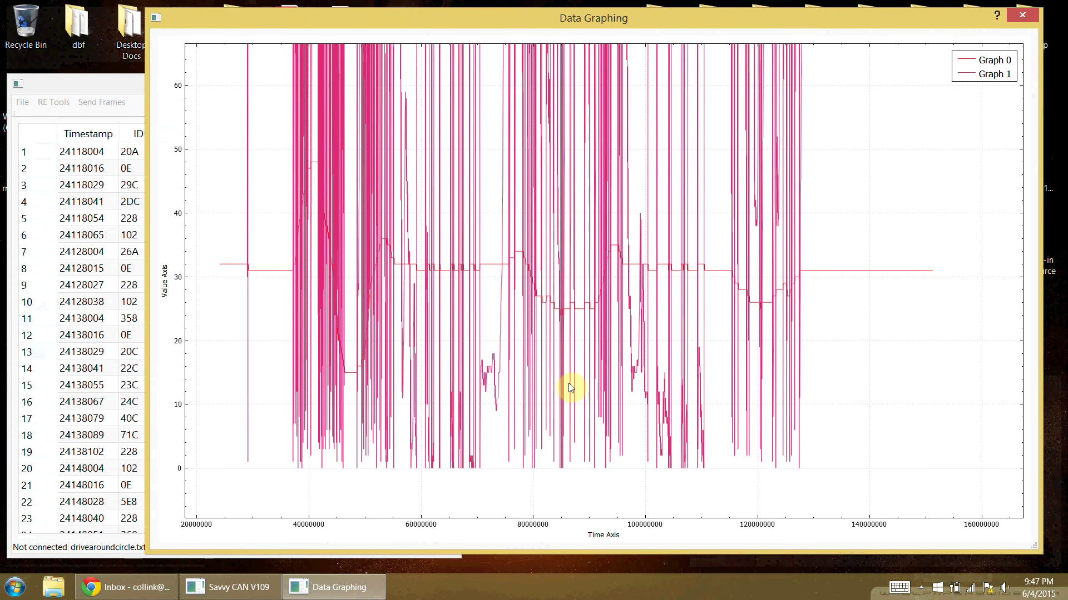
Step: Edit Graph 0, the ID 0xE curve for data byte 0, and set its scale to 10
{"action": "scroll", "coordinate": [571, 383], "scroll_direction": "down", "scroll_amount": 4}
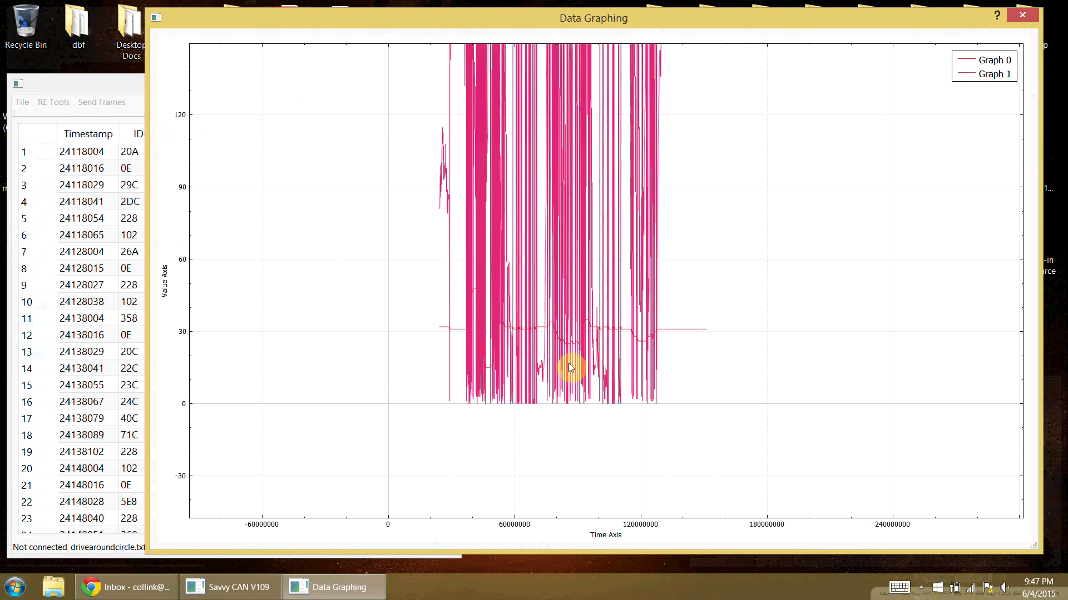
{"action": "scroll", "coordinate": [575, 317], "scroll_direction": "down", "scroll_amount": 4}
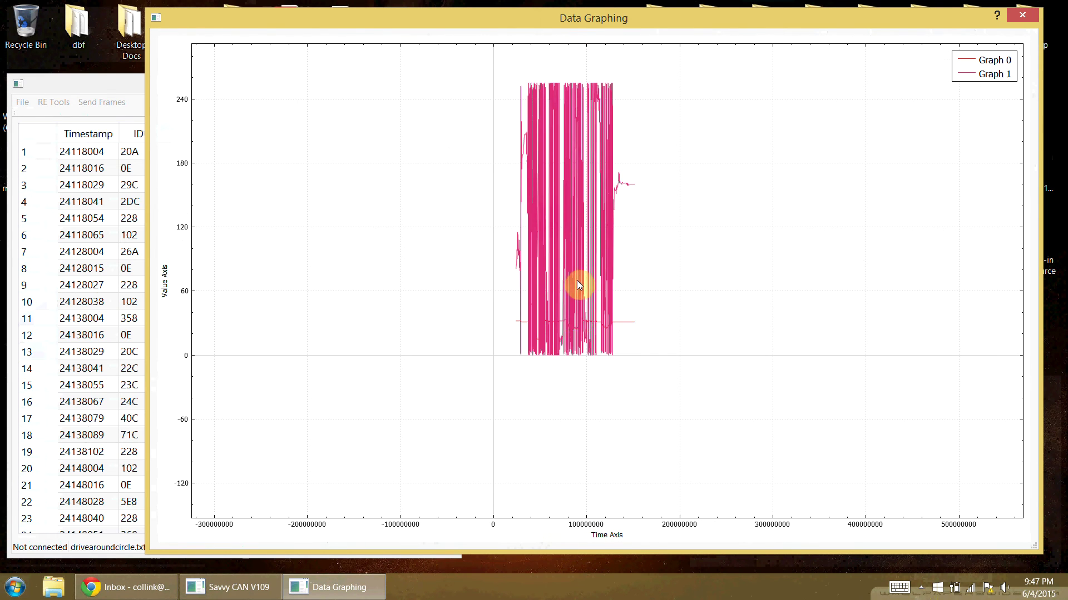
{"action": "scroll", "coordinate": [571, 312], "scroll_direction": "up", "scroll_amount": 2}
{"action": "scroll", "coordinate": [529, 314], "scroll_direction": "up", "scroll_amount": 3}
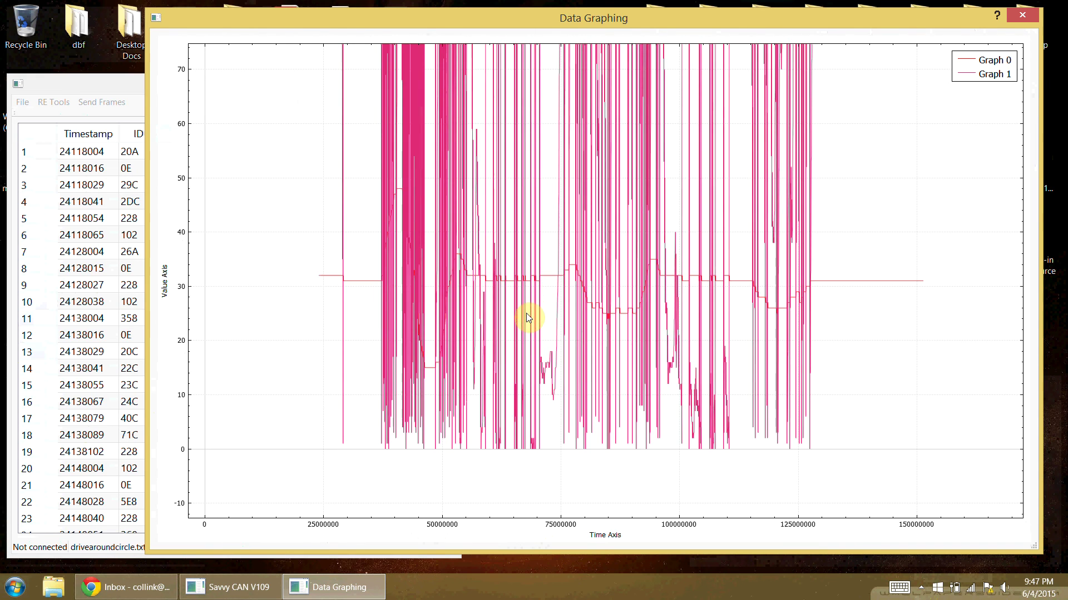
{"action": "scroll", "coordinate": [528, 317], "scroll_direction": "down", "scroll_amount": 1}
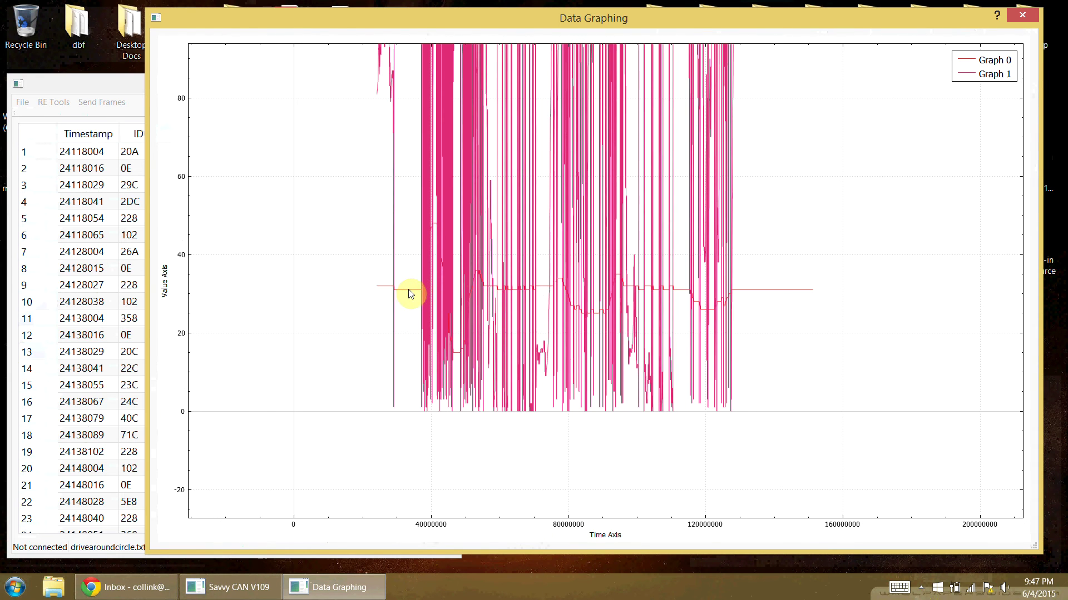
{"action": "left_click_drag", "start_coordinate": [479, 209], "coordinate": [479, 365]}
{"action": "left_click_drag", "start_coordinate": [495, 216], "coordinate": [496, 215]}
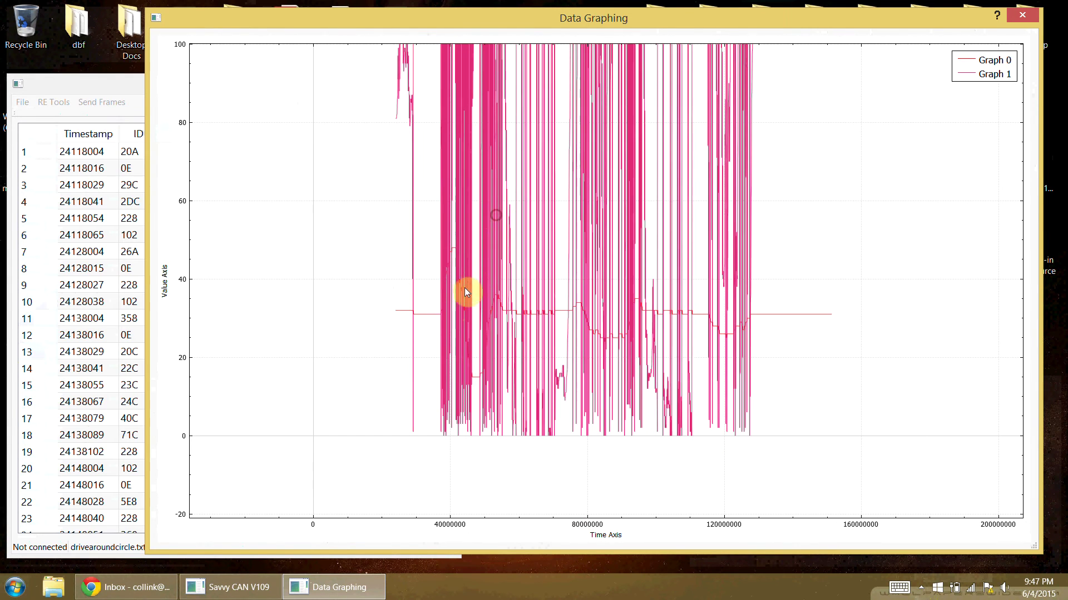
{"action": "left_click", "coordinate": [434, 316]}
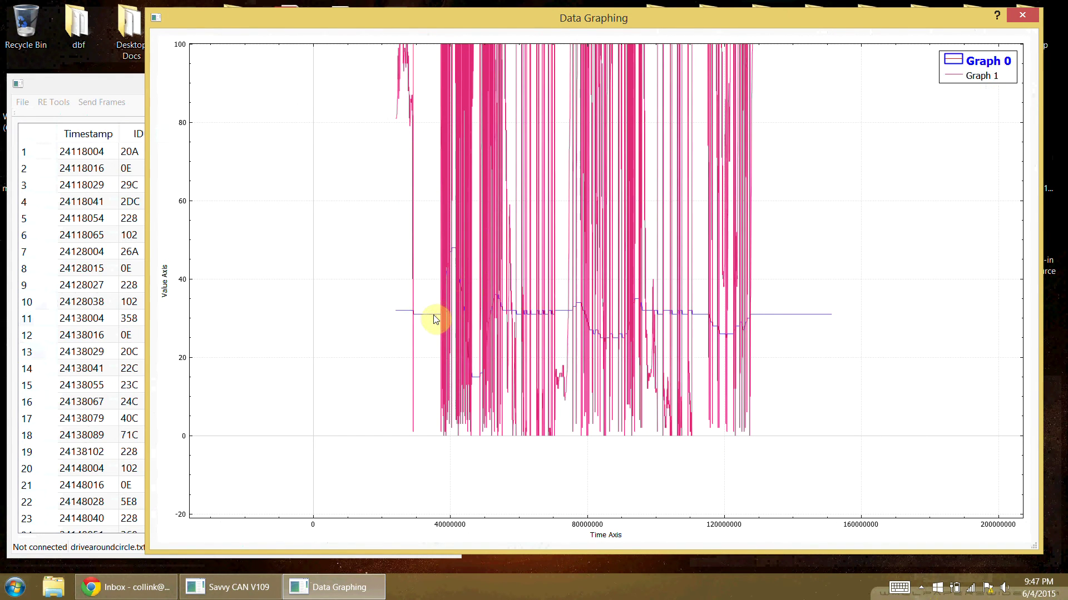
{"action": "right_click", "coordinate": [436, 318]}
{"action": "left_click", "coordinate": [459, 338]}
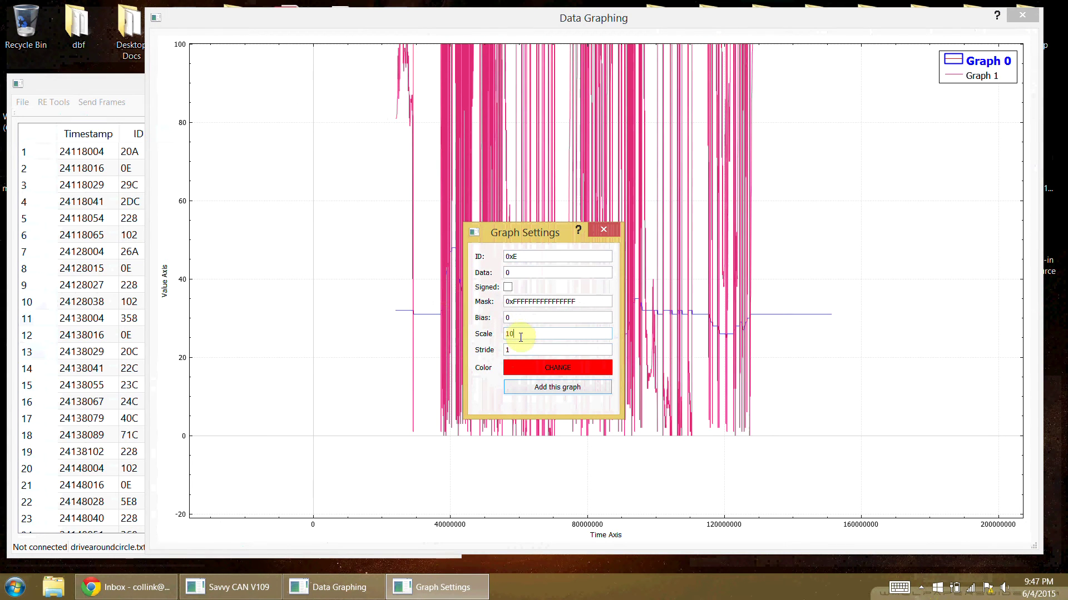
{"action": "left_click", "coordinate": [544, 388]}
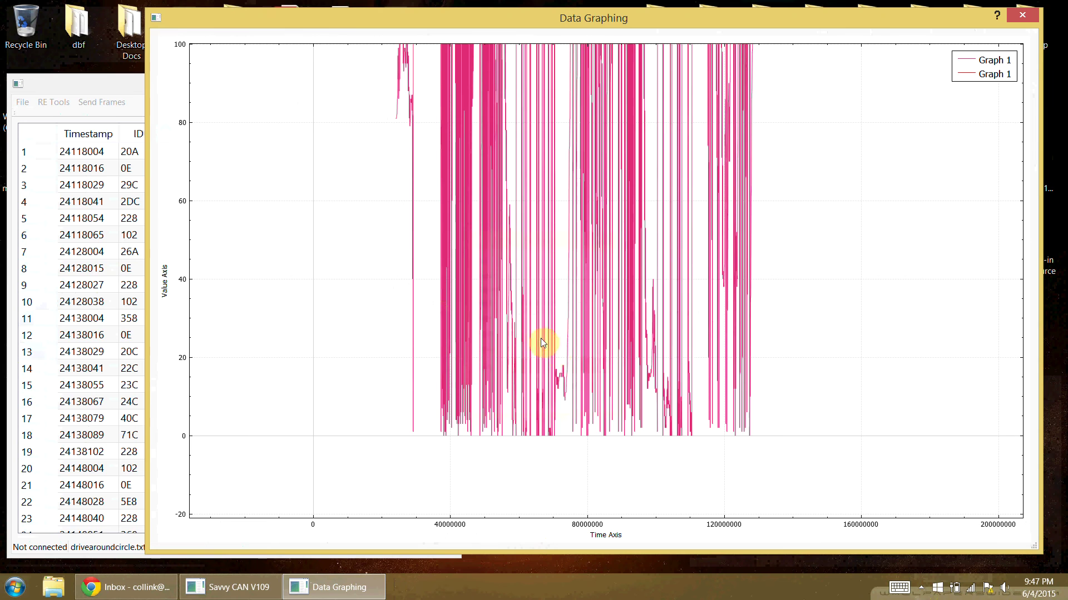
Step: Zoom out on both graphs, select the time axis, and zoom in along time to compare the scaled curve with the Data 1 curve
{"action": "scroll", "coordinate": [535, 253], "scroll_direction": "up", "scroll_amount": 1}
{"action": "scroll", "coordinate": [535, 262], "scroll_direction": "down", "scroll_amount": 5}
{"action": "left_click_drag", "start_coordinate": [562, 143], "coordinate": [567, 320]}
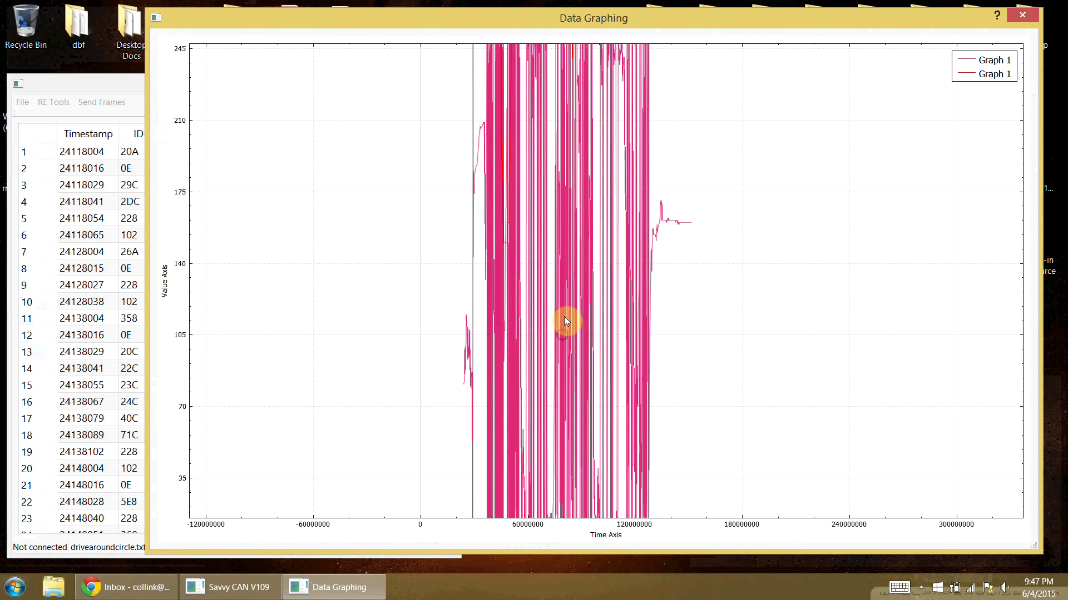
{"action": "left_click", "coordinate": [533, 528]}
{"action": "scroll", "coordinate": [526, 302], "scroll_direction": "up", "scroll_amount": 13}
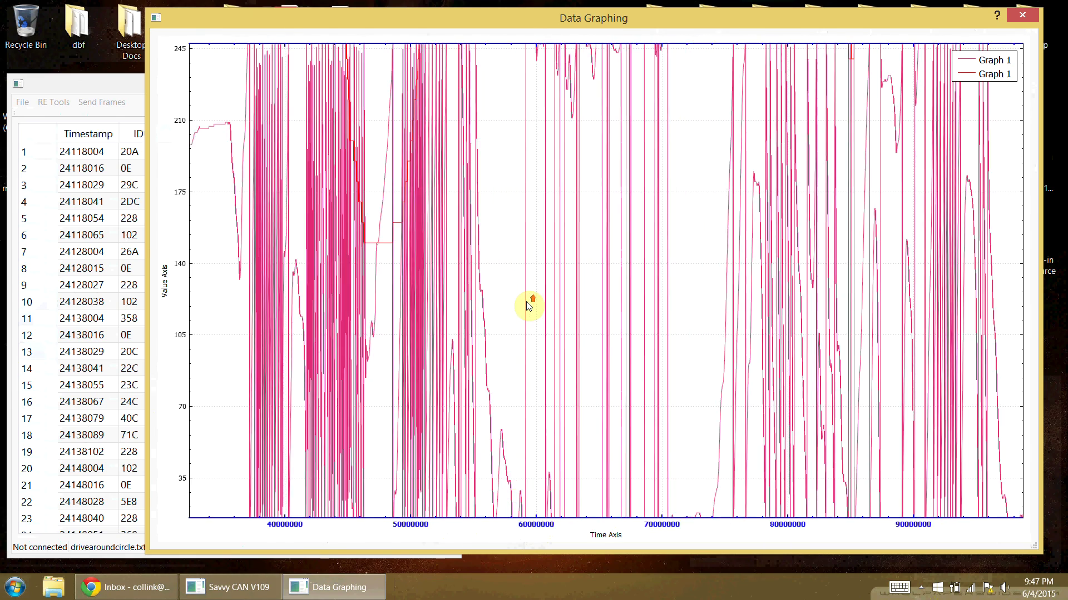
{"action": "left_click_drag", "start_coordinate": [526, 301], "coordinate": [644, 301]}
{"action": "scroll", "coordinate": [588, 268], "scroll_direction": "up", "scroll_amount": 12}
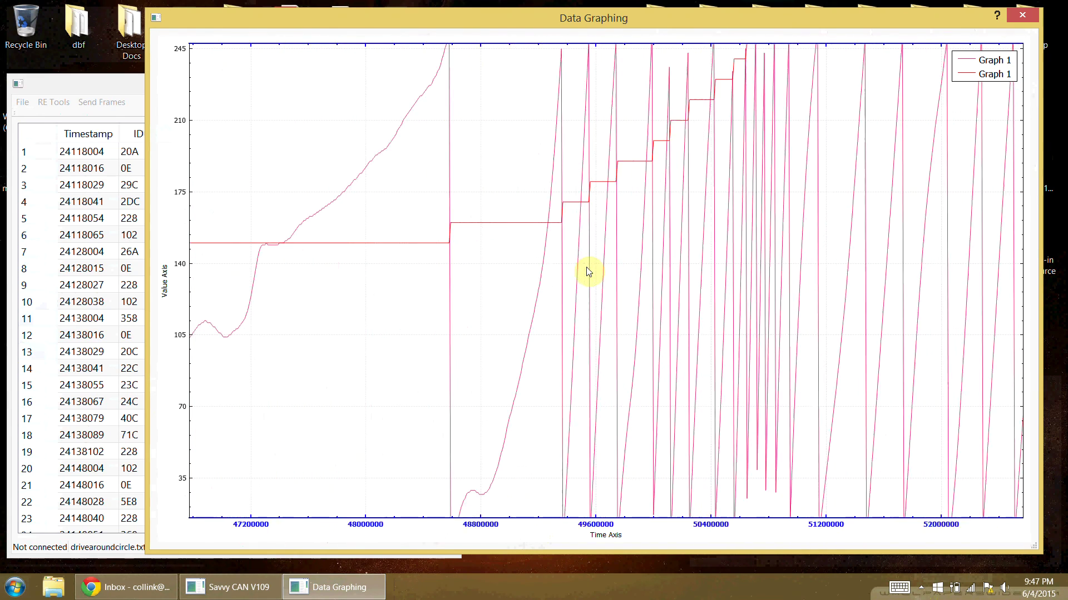
Step: Clear the axis selection and pan back in time to examine the descending steps between about 44100000 and 45600000
{"action": "scroll", "coordinate": [571, 286], "scroll_direction": "down", "scroll_amount": 2}
{"action": "left_click_drag", "start_coordinate": [348, 292], "coordinate": [734, 315]}
{"action": "left_click_drag", "start_coordinate": [501, 306], "coordinate": [534, 309]}
{"action": "left_click_drag", "start_coordinate": [506, 150], "coordinate": [603, 310]}
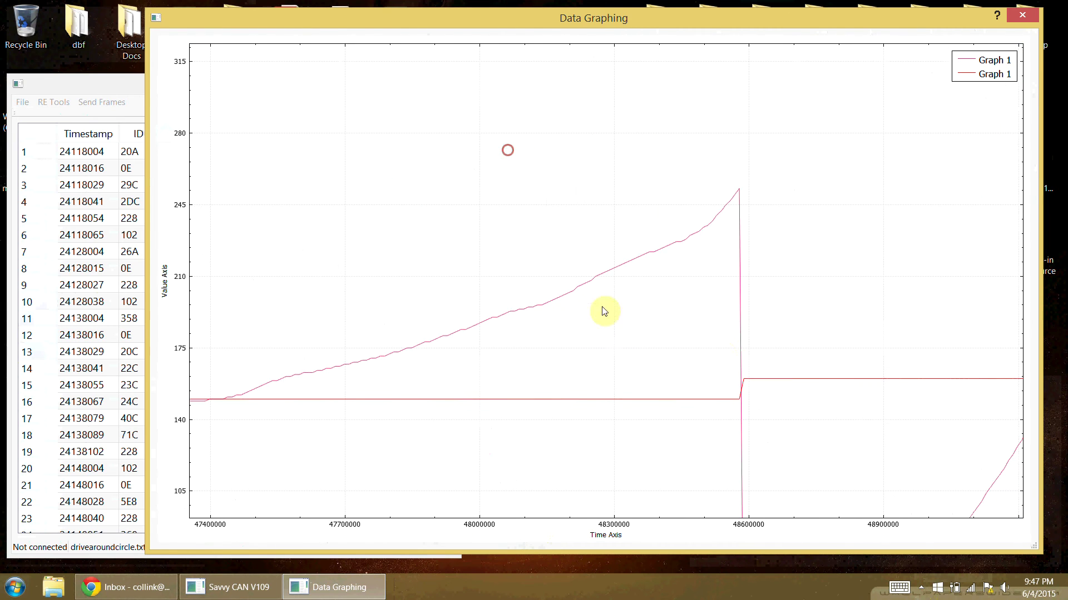
{"action": "left_click_drag", "start_coordinate": [387, 398], "coordinate": [634, 225]}
{"action": "left_click_drag", "start_coordinate": [405, 298], "coordinate": [770, 319]}
{"action": "left_click_drag", "start_coordinate": [486, 193], "coordinate": [740, 300]}
{"action": "left_click_drag", "start_coordinate": [458, 217], "coordinate": [789, 169]}
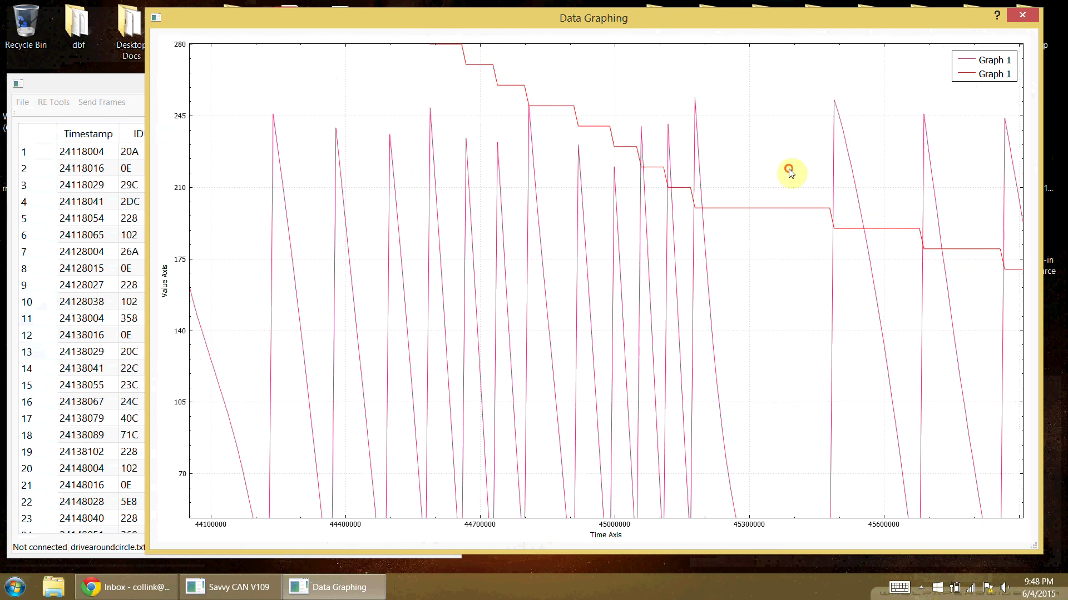
Step: Follow both curves back to about 36400000 to examine how the Data 1 rollovers line up with the rising steps
{"action": "scroll", "coordinate": [676, 208], "scroll_direction": "down", "scroll_amount": 1}
{"action": "scroll", "coordinate": [674, 204], "scroll_direction": "down", "scroll_amount": 2}
{"action": "mouse_move", "coordinate": [736, 402]}
{"action": "left_mouse_down"}
{"action": "mouse_move", "coordinate": [732, 368]}
{"action": "mouse_move", "coordinate": [728, 413]}
{"action": "left_mouse_up"}
{"action": "left_click_drag", "start_coordinate": [357, 297], "coordinate": [635, 296]}
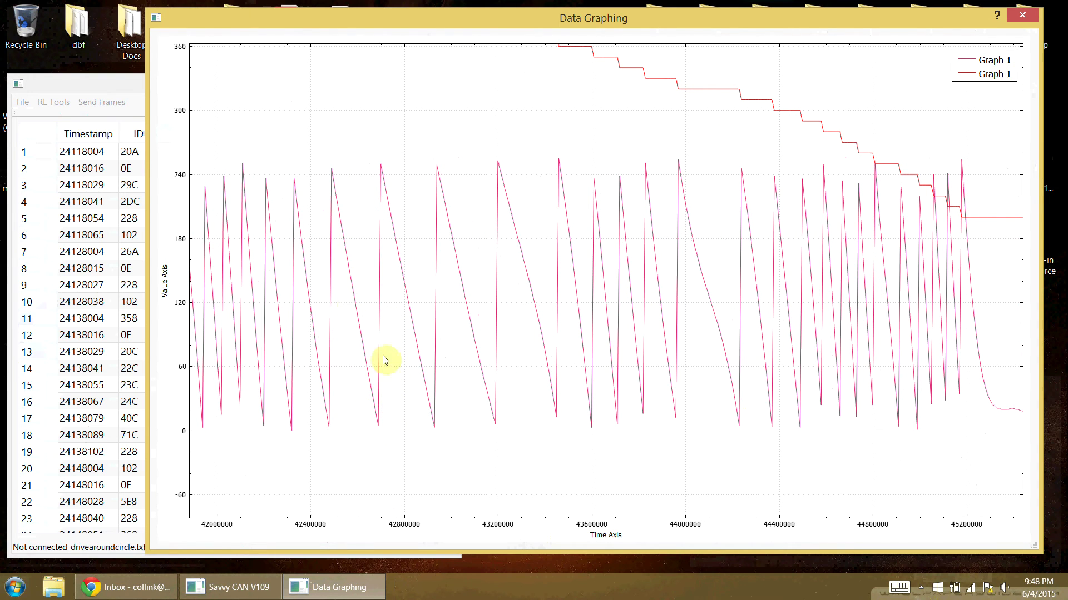
{"action": "left_click_drag", "start_coordinate": [442, 88], "coordinate": [743, 184]}
{"action": "left_click", "coordinate": [528, 376]}
{"action": "left_click", "coordinate": [337, 341]}
{"action": "mouse_move", "coordinate": [406, 386]}
{"action": "left_mouse_down"}
{"action": "mouse_move", "coordinate": [491, 207]}
{"action": "mouse_move", "coordinate": [589, 179]}
{"action": "mouse_move", "coordinate": [616, 282]}
{"action": "left_mouse_up"}
{"action": "left_click", "coordinate": [381, 195]}
{"action": "scroll", "coordinate": [634, 289], "scroll_direction": "down", "scroll_amount": 5}
{"action": "left_click_drag", "start_coordinate": [459, 272], "coordinate": [708, 272]}
{"action": "scroll", "coordinate": [643, 320], "scroll_direction": "up", "scroll_amount": 3}
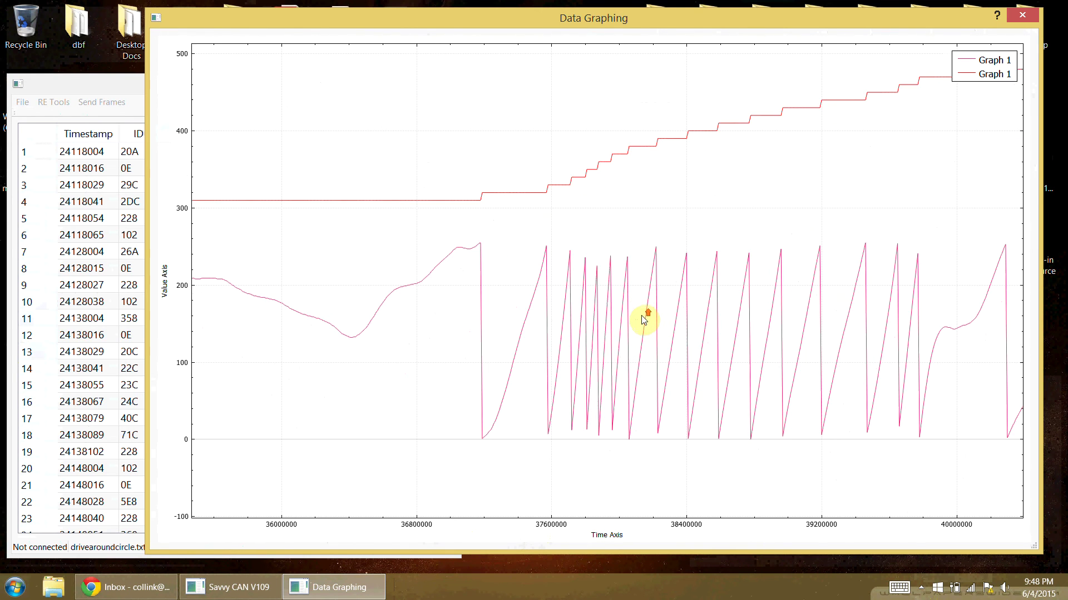
{"action": "scroll", "coordinate": [644, 321], "scroll_direction": "up", "scroll_amount": 2}
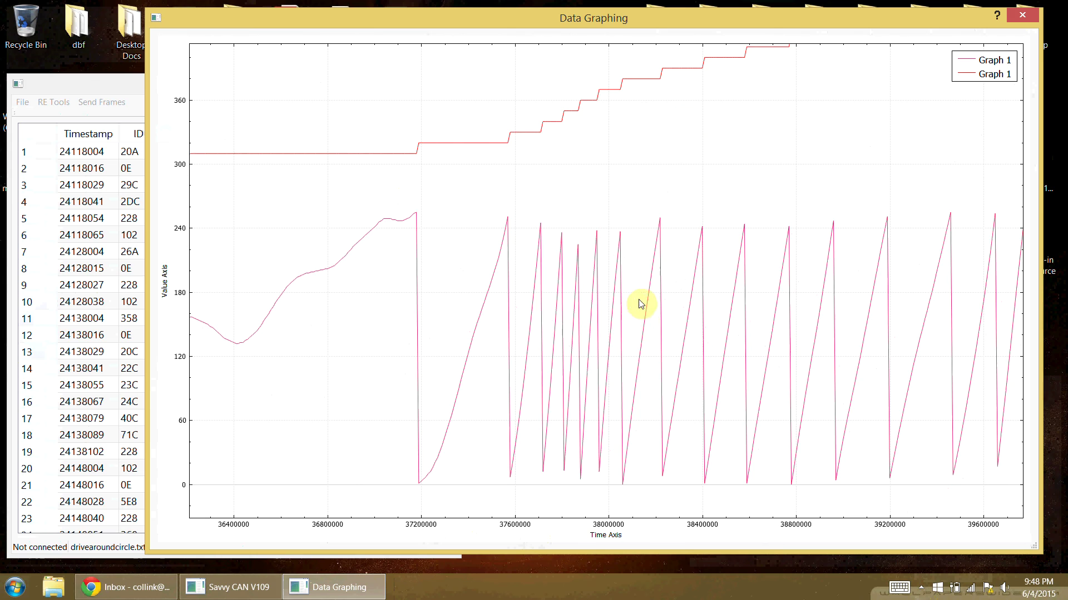
Step: Return to about 45500000 on the time axis and zoom in on the step transitions where the Data 1 curve wraps
{"action": "scroll", "coordinate": [639, 301], "scroll_direction": "down", "scroll_amount": 3}
{"action": "left_click_drag", "start_coordinate": [774, 279], "coordinate": [608, 263]}
{"action": "left_click_drag", "start_coordinate": [851, 248], "coordinate": [582, 276]}
{"action": "left_click_drag", "start_coordinate": [691, 279], "coordinate": [577, 272]}
{"action": "scroll", "coordinate": [619, 273], "scroll_direction": "up", "scroll_amount": 2}
{"action": "scroll", "coordinate": [618, 273], "scroll_direction": "up", "scroll_amount": 4}
{"action": "scroll", "coordinate": [566, 272], "scroll_direction": "down", "scroll_amount": 1}
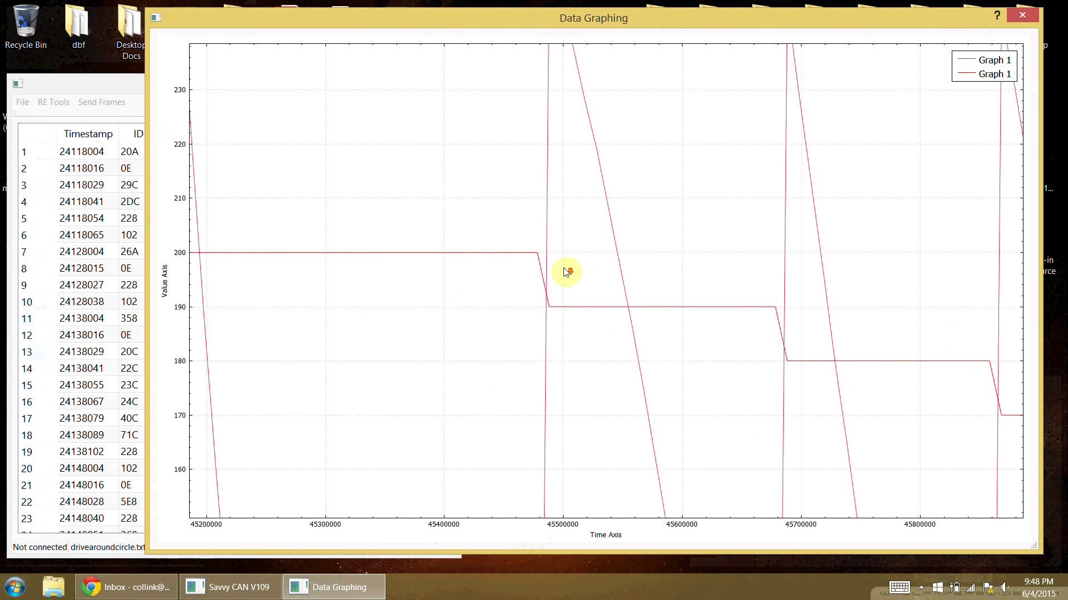
{"action": "scroll", "coordinate": [570, 222], "scroll_direction": "down", "scroll_amount": 2}
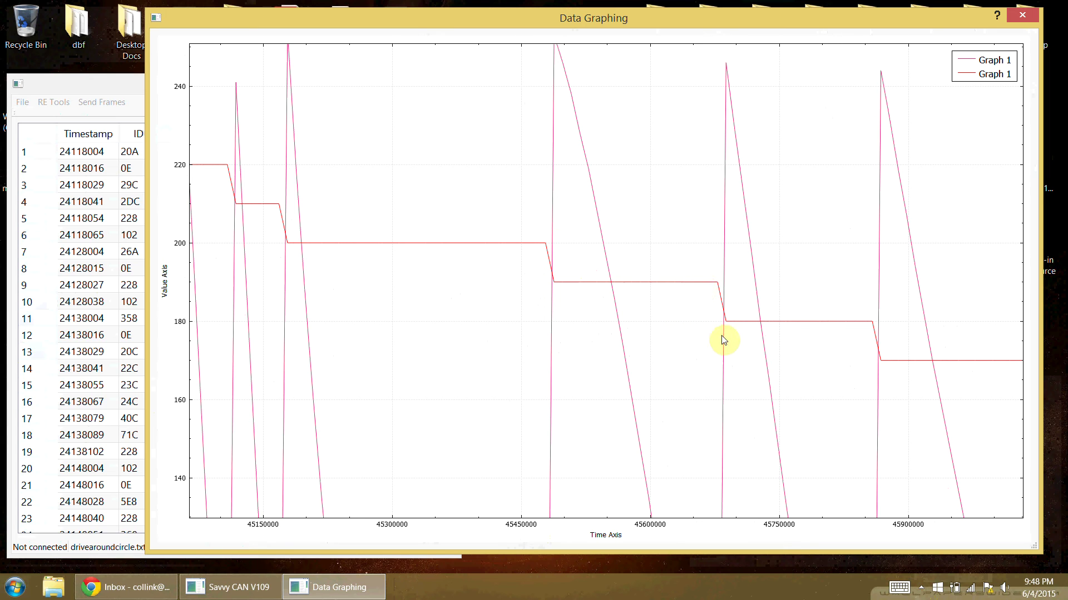
Step: Pan forward past about 50000000 to examine the rising steps, briefly selecting the scaled graph to distinguish it
{"action": "left_click_drag", "start_coordinate": [873, 372], "coordinate": [572, 276]}
{"action": "scroll", "coordinate": [572, 276], "scroll_direction": "down", "scroll_amount": 2}
{"action": "scroll", "coordinate": [512, 262], "scroll_direction": "down", "scroll_amount": 5}
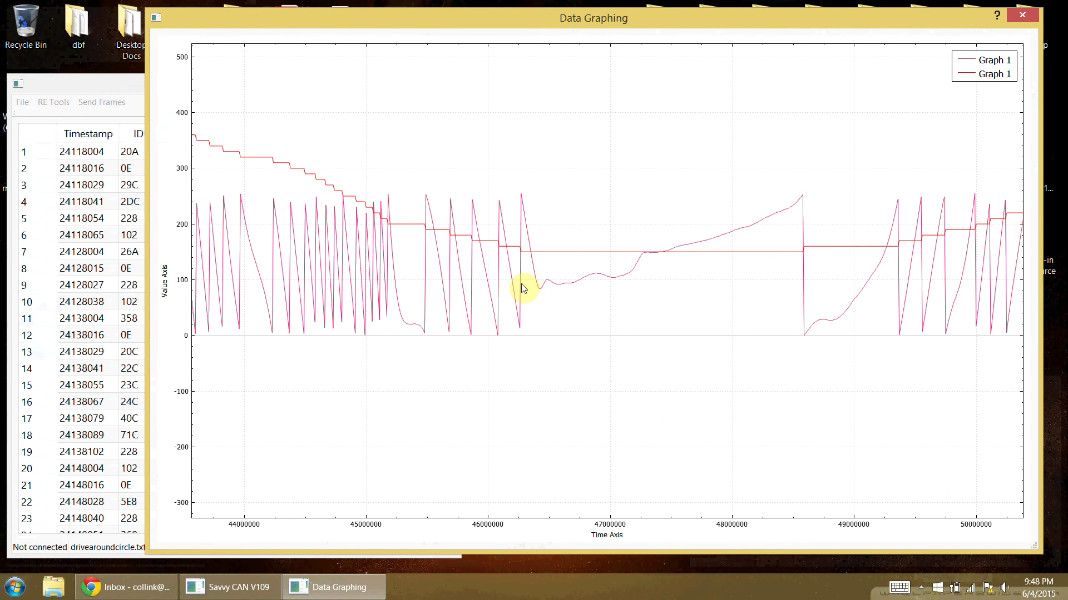
{"action": "left_click_drag", "start_coordinate": [770, 239], "coordinate": [443, 287]}
{"action": "scroll", "coordinate": [534, 326], "scroll_direction": "up", "scroll_amount": 5}
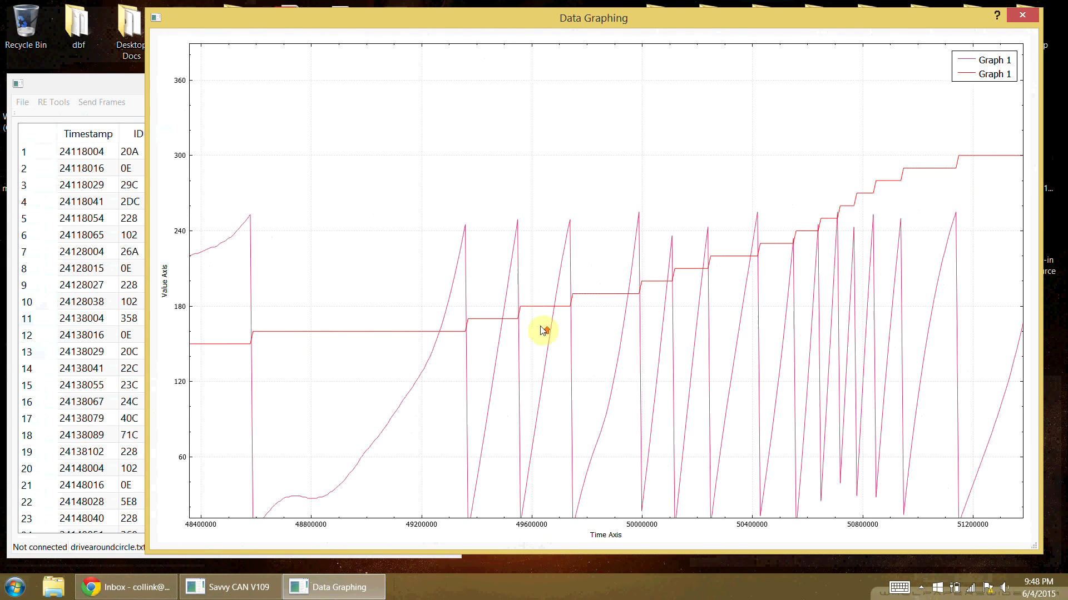
{"action": "left_click", "coordinate": [447, 321]}
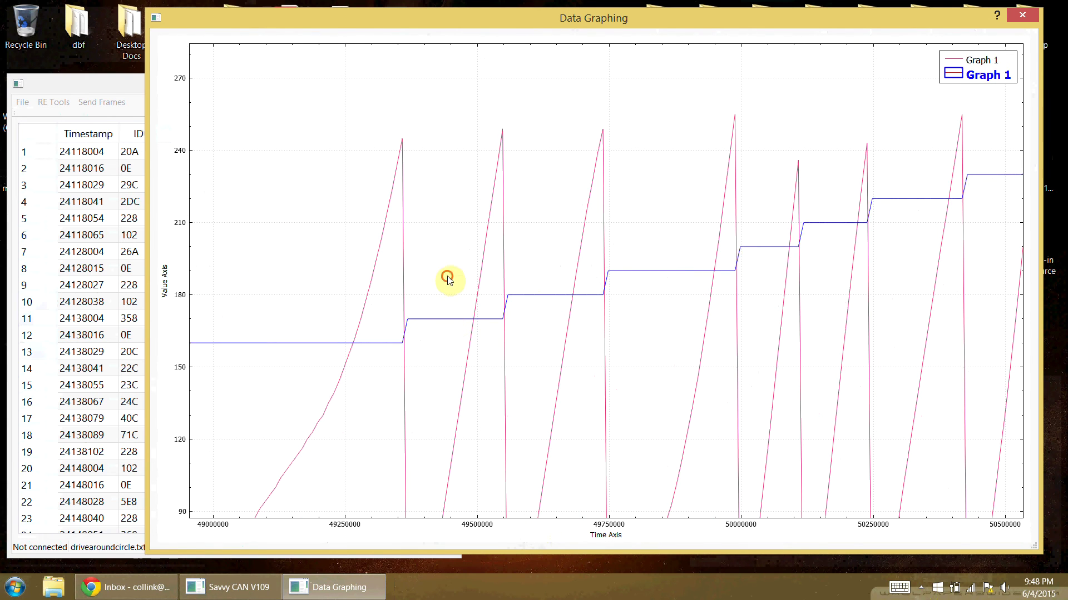
{"action": "left_click", "coordinate": [609, 313]}
{"action": "left_click_drag", "start_coordinate": [899, 244], "coordinate": [458, 317]}
{"action": "left_click_drag", "start_coordinate": [799, 219], "coordinate": [498, 267]}
{"action": "left_click_drag", "start_coordinate": [795, 266], "coordinate": [534, 267]}
Step: Add a new graph for ID 14 that combines data bytes 0-1
{"action": "scroll", "coordinate": [584, 224], "scroll_direction": "down", "scroll_amount": 5}
{"action": "scroll", "coordinate": [587, 225], "scroll_direction": "down", "scroll_amount": 5}
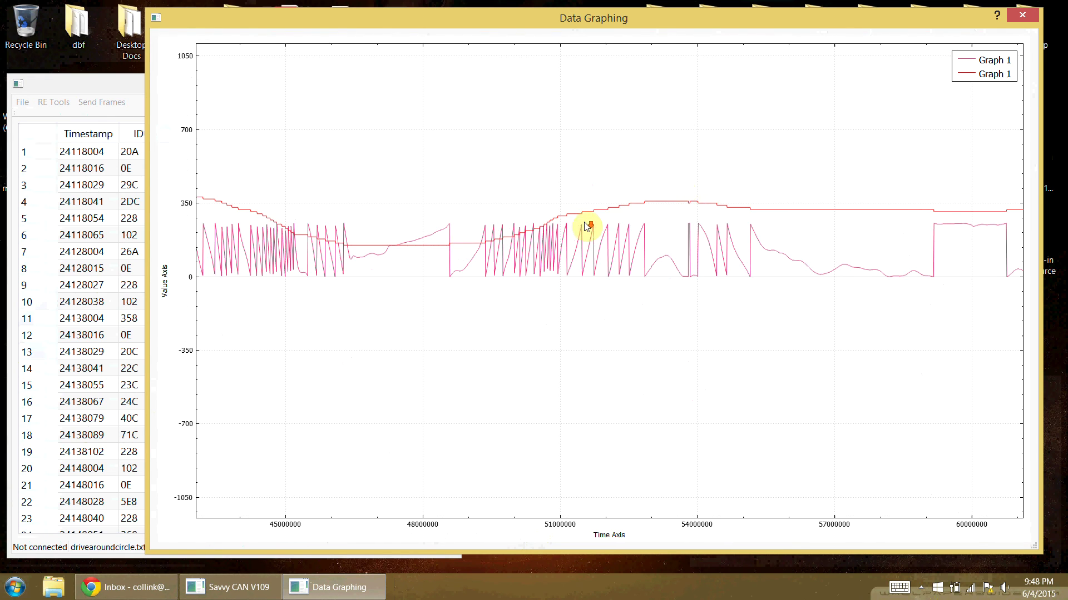
{"action": "scroll", "coordinate": [690, 292], "scroll_direction": "down", "scroll_amount": 2}
{"action": "scroll", "coordinate": [689, 292], "scroll_direction": "down", "scroll_amount": 2}
{"action": "scroll", "coordinate": [629, 282], "scroll_direction": "down", "scroll_amount": 2}
{"action": "right_click", "coordinate": [630, 274]}
{"action": "left_click", "coordinate": [666, 284]}
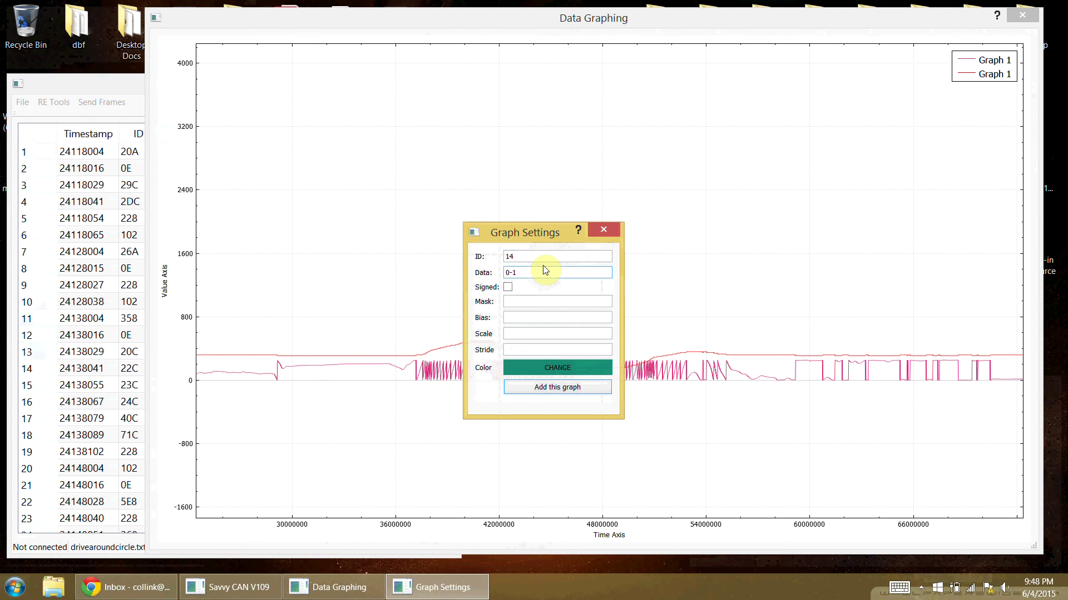
{"action": "left_click", "coordinate": [563, 388]}
Step: Remove the two single-byte graphs so only the combined two-byte graph is kept
{"action": "scroll", "coordinate": [741, 357], "scroll_direction": "down", "scroll_amount": 2}
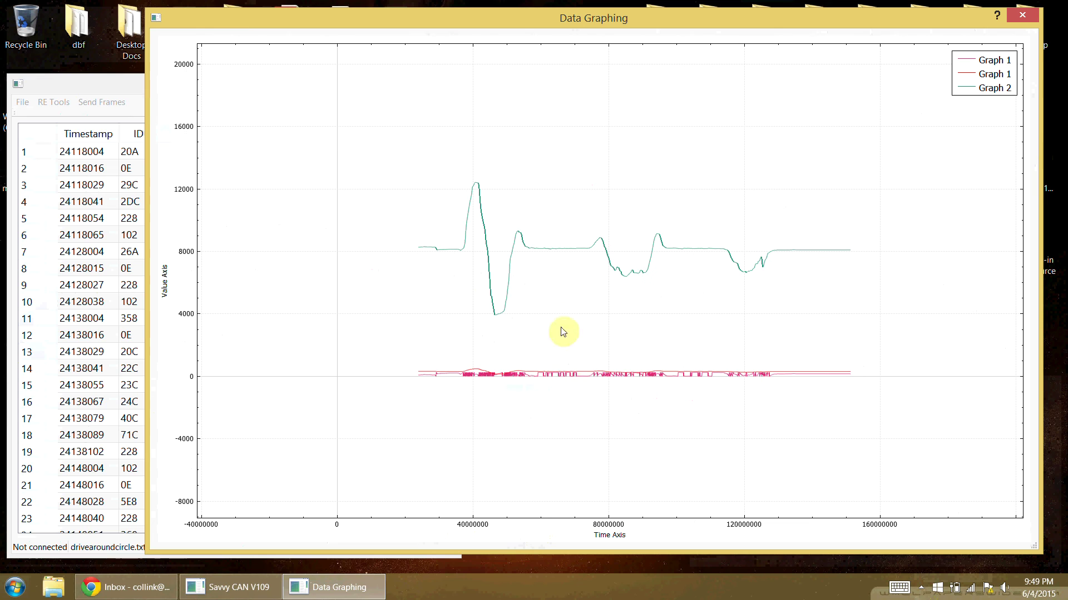
{"action": "scroll", "coordinate": [471, 241], "scroll_direction": "up", "scroll_amount": 2}
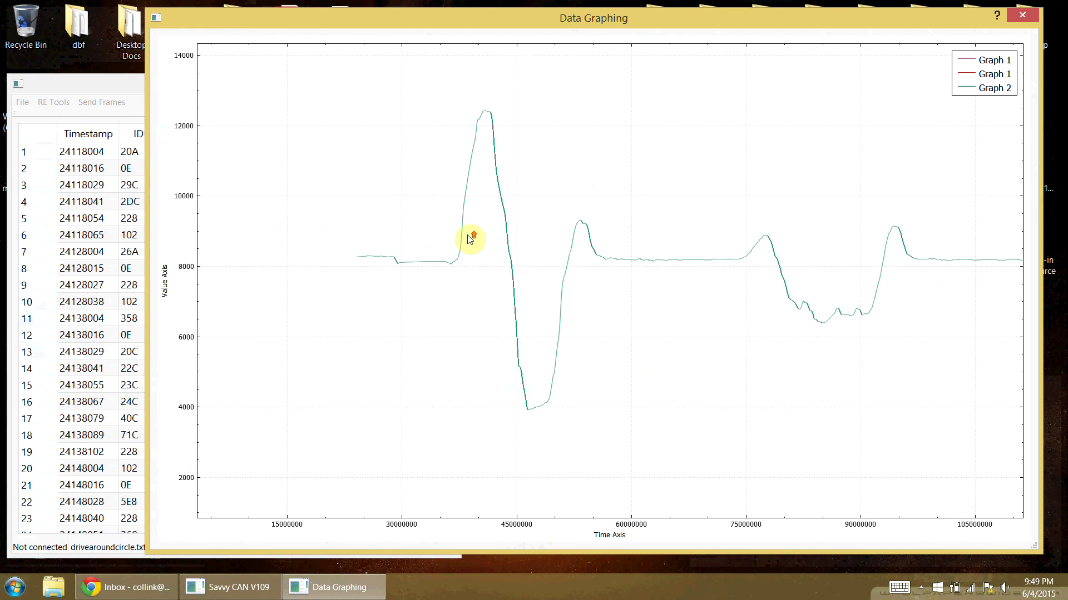
{"action": "scroll", "coordinate": [471, 241], "scroll_direction": "down", "scroll_amount": 2}
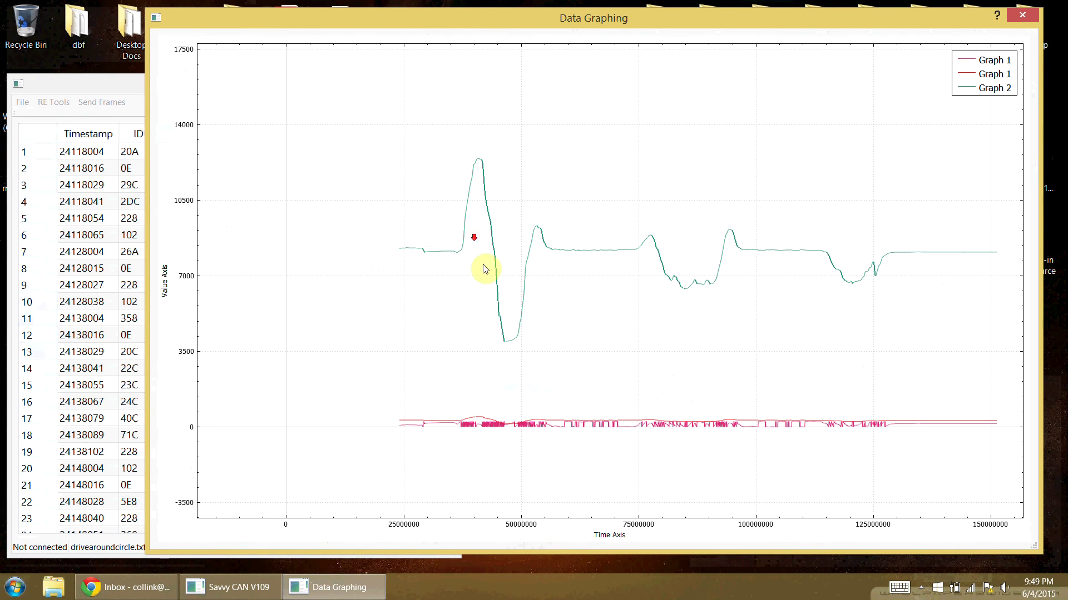
{"action": "left_click", "coordinate": [565, 421]}
{"action": "right_click", "coordinate": [571, 421]}
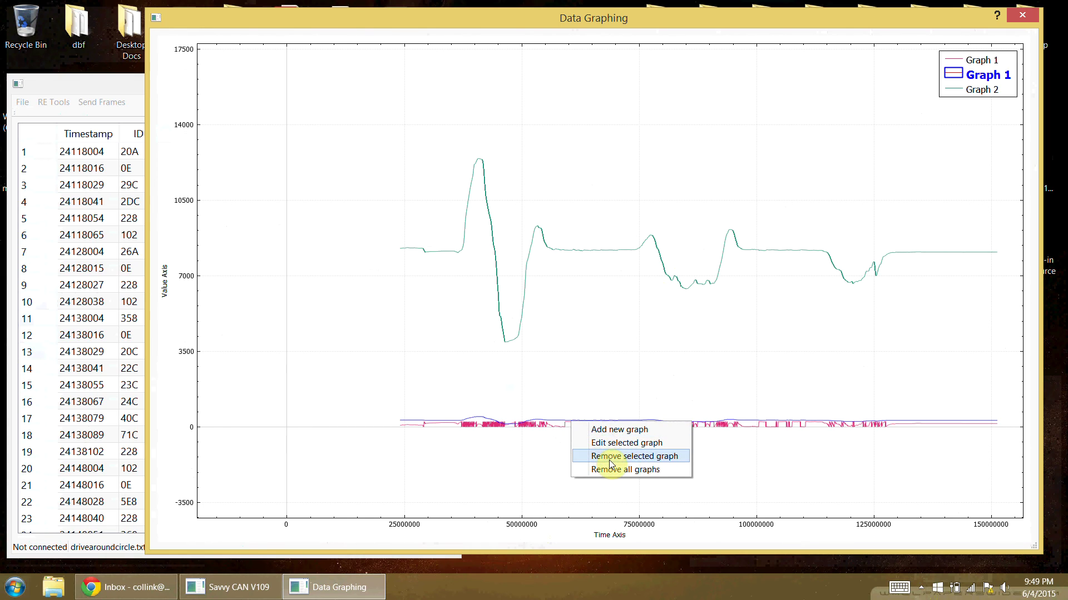
{"action": "left_click", "coordinate": [609, 457]}
{"action": "left_click", "coordinate": [591, 426]}
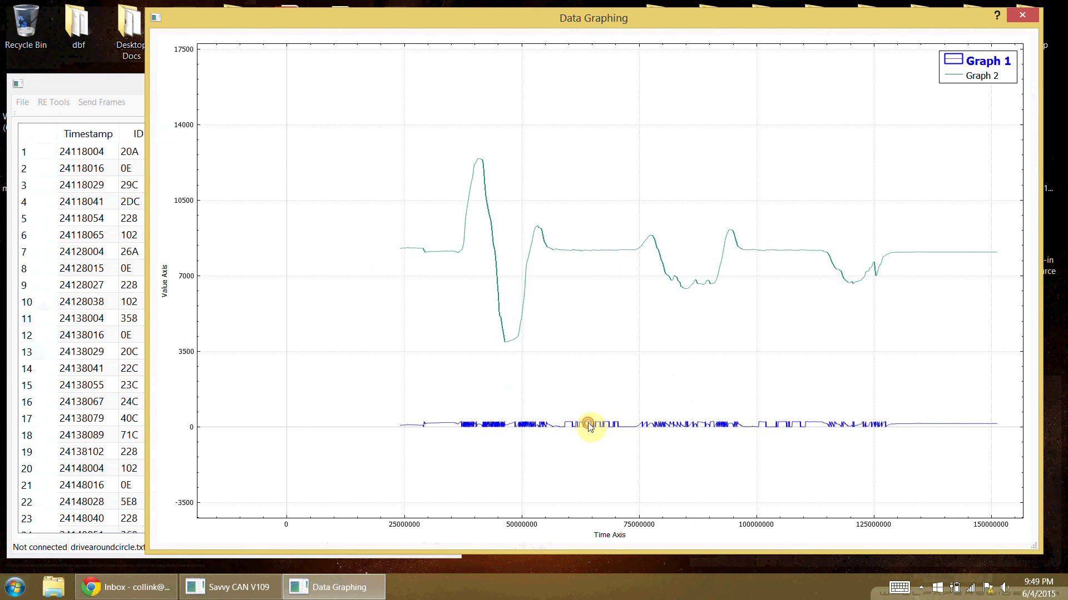
{"action": "right_click", "coordinate": [591, 427]}
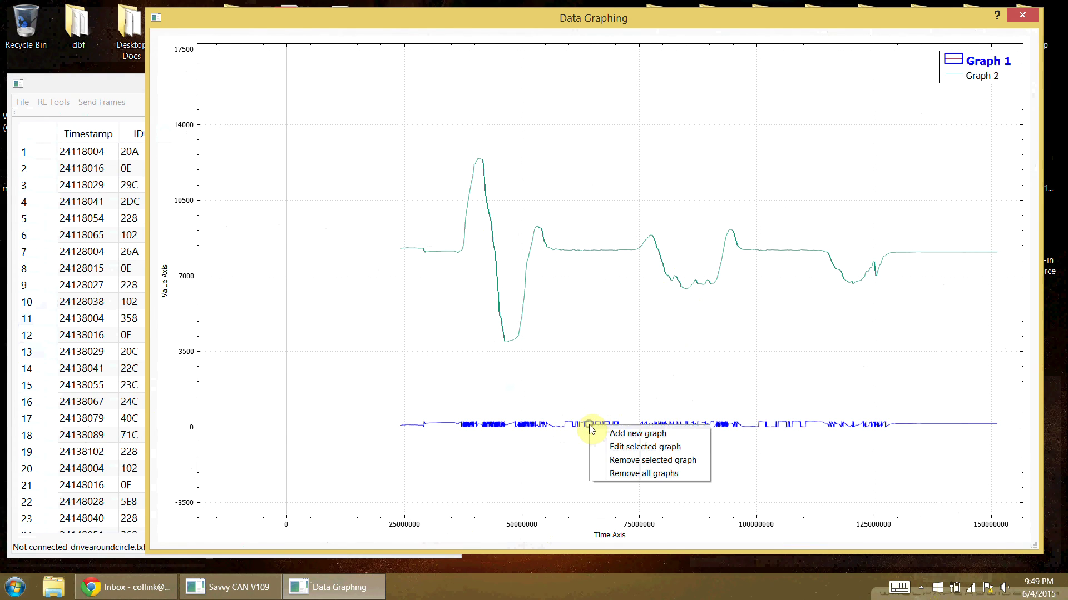
{"action": "left_click", "coordinate": [624, 462]}
Step: Select the time axis, zoom in along time, and pan back to the start of the combined curve
{"action": "mouse_move", "coordinate": [574, 241]}
{"action": "left_mouse_down"}
{"action": "mouse_move", "coordinate": [524, 269]}
{"action": "mouse_move", "coordinate": [495, 262]}
{"action": "mouse_move", "coordinate": [460, 300]}
{"action": "mouse_move", "coordinate": [407, 283]}
{"action": "left_mouse_up"}
{"action": "left_click", "coordinate": [444, 534]}
{"action": "scroll", "coordinate": [422, 317], "scroll_direction": "up", "scroll_amount": 5}
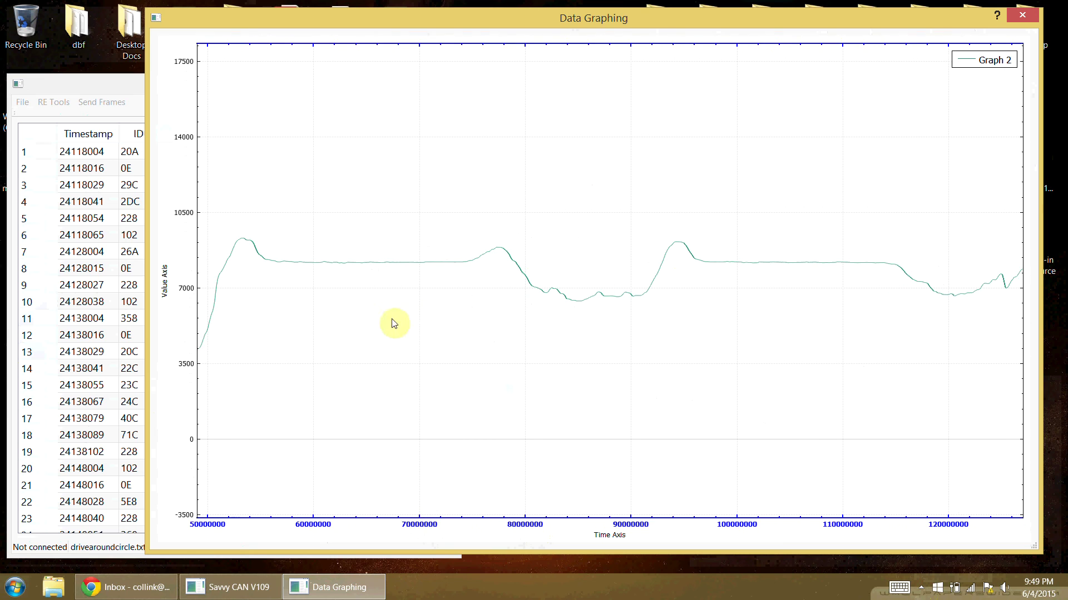
{"action": "left_click_drag", "start_coordinate": [274, 298], "coordinate": [434, 302]}
{"action": "left_click_drag", "start_coordinate": [234, 267], "coordinate": [400, 266]}
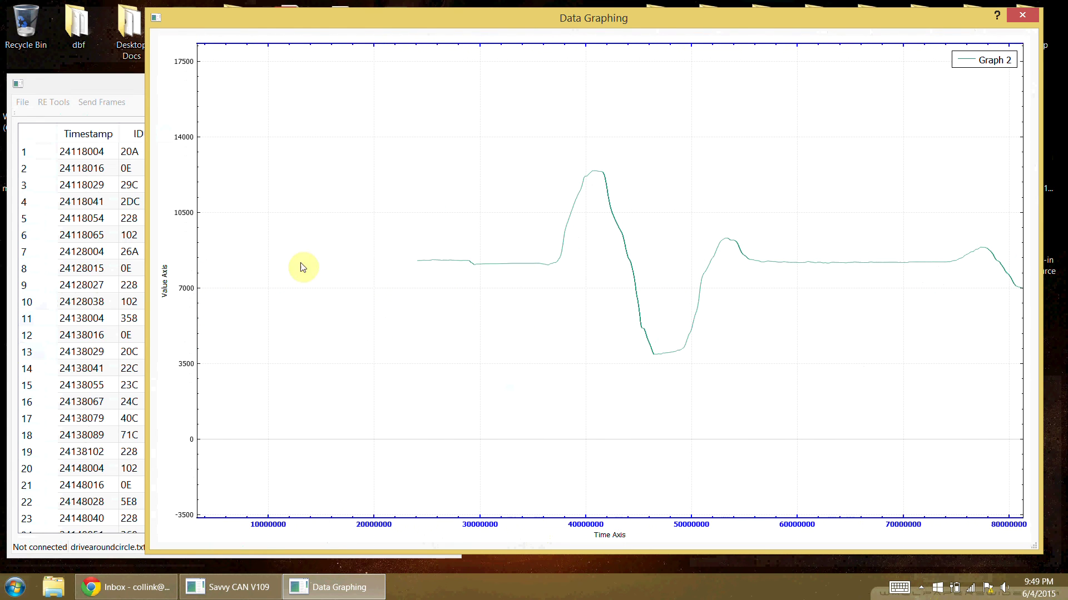
Step: Select the value axis, zoom in along values only, and pan until the curve's peak and low point both fit
{"action": "left_click", "coordinate": [191, 296]}
{"action": "scroll", "coordinate": [325, 285], "scroll_direction": "up", "scroll_amount": 4}
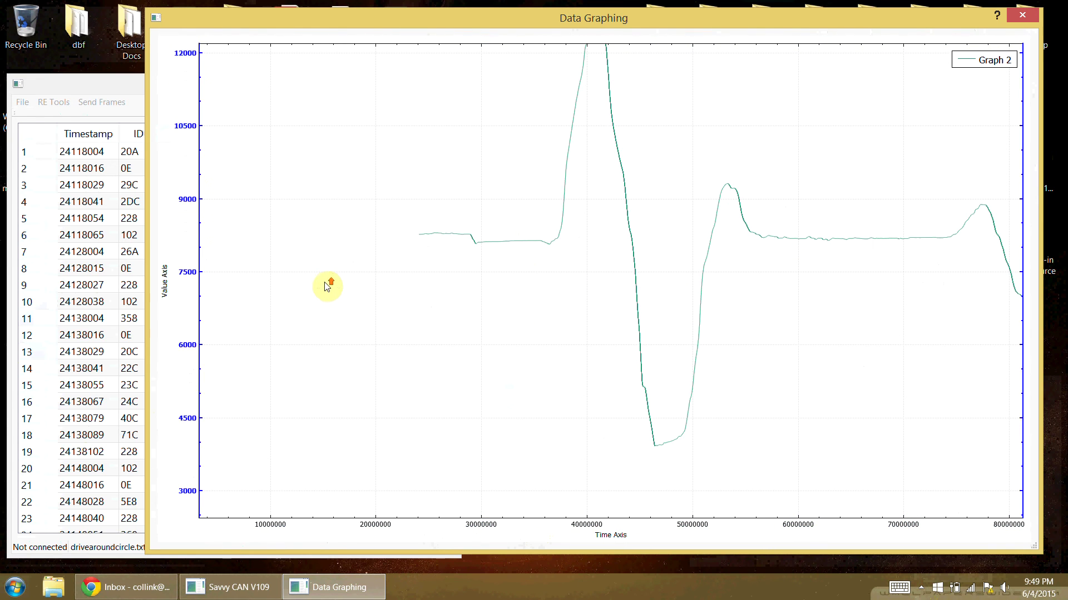
{"action": "left_click_drag", "start_coordinate": [593, 220], "coordinate": [575, 276]}
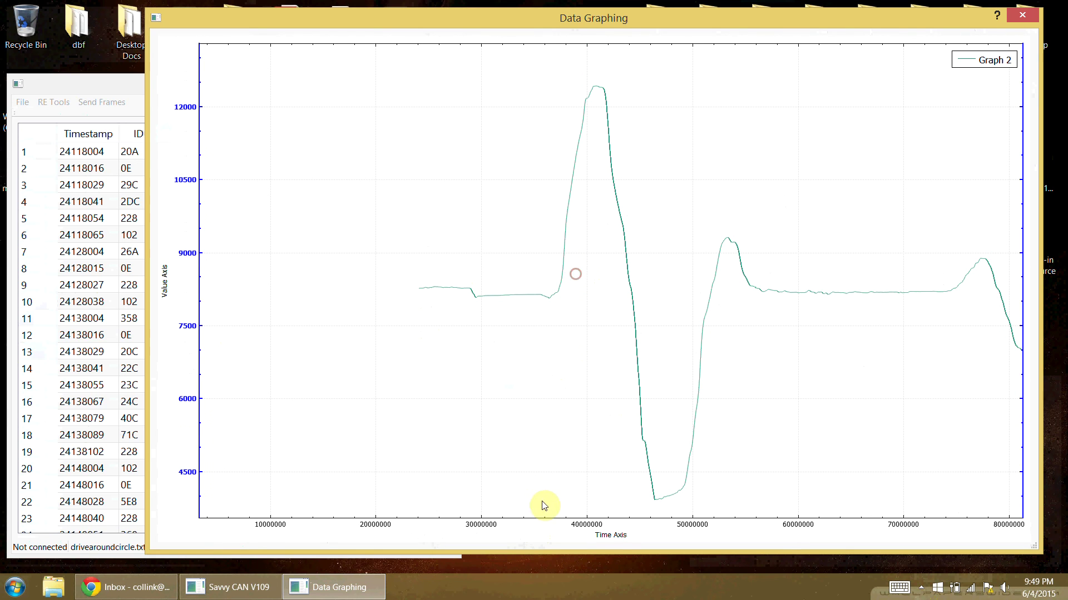
Step: Select the time axis again and pan forward and back along the combined curve to review its whole course
{"action": "left_click", "coordinate": [590, 531]}
{"action": "left_click_drag", "start_coordinate": [698, 370], "coordinate": [489, 365]}
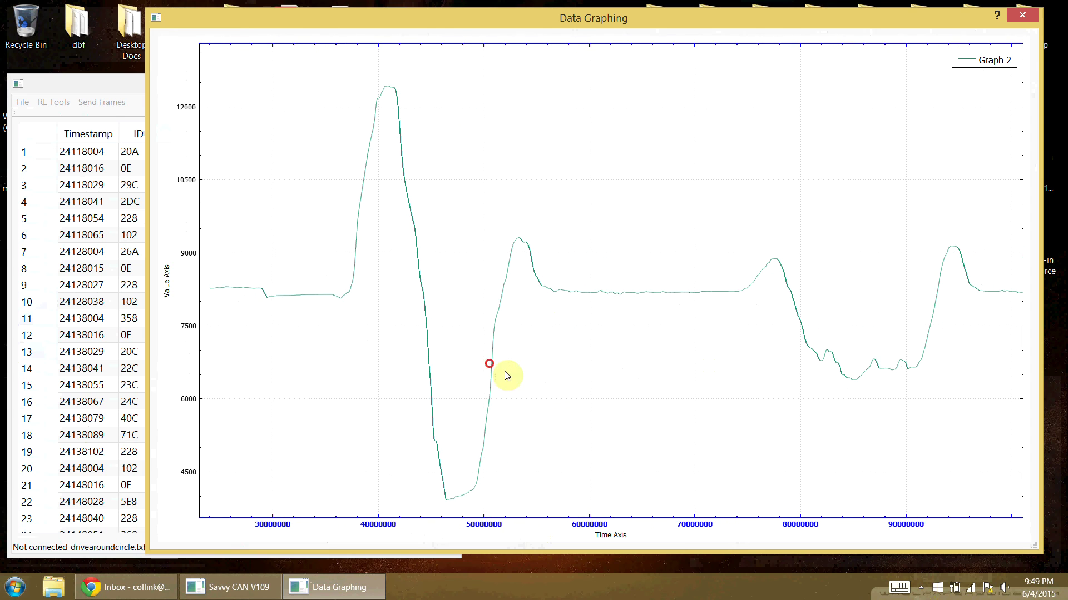
{"action": "left_click_drag", "start_coordinate": [804, 378], "coordinate": [527, 358]}
{"action": "left_click_drag", "start_coordinate": [853, 365], "coordinate": [612, 360]}
{"action": "left_click_drag", "start_coordinate": [799, 345], "coordinate": [775, 351]}
{"action": "left_click_drag", "start_coordinate": [530, 361], "coordinate": [810, 377]}
{"action": "left_click_drag", "start_coordinate": [543, 333], "coordinate": [896, 362]}
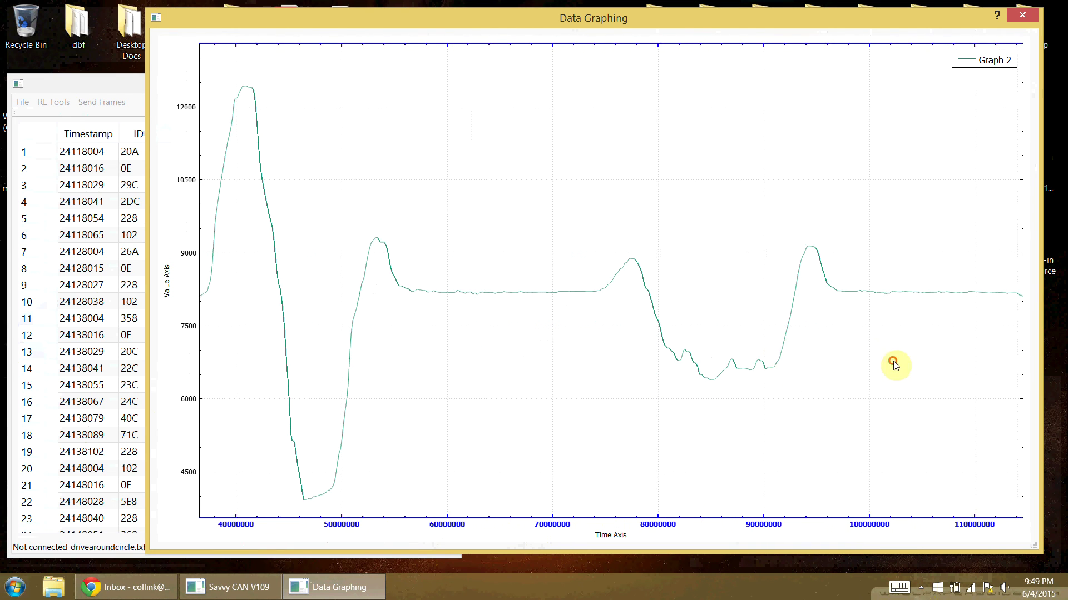
Step: Pan back to the start of the combined curve and check the loaded capture's file name in the main window
{"action": "left_click_drag", "start_coordinate": [413, 307], "coordinate": [751, 328]}
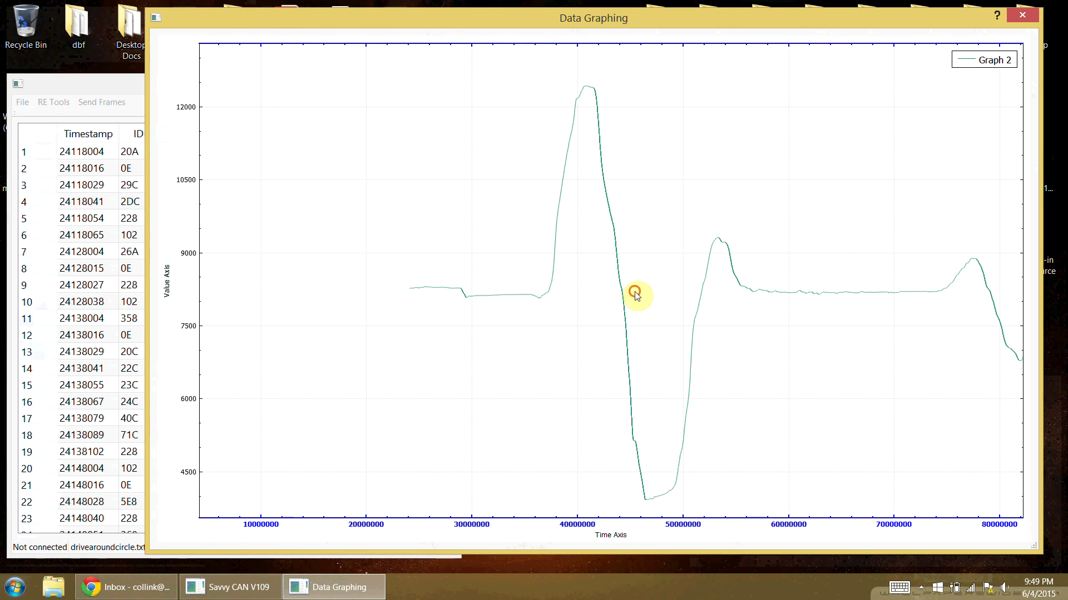
{"action": "left_click_drag", "start_coordinate": [635, 295], "coordinate": [594, 295]}
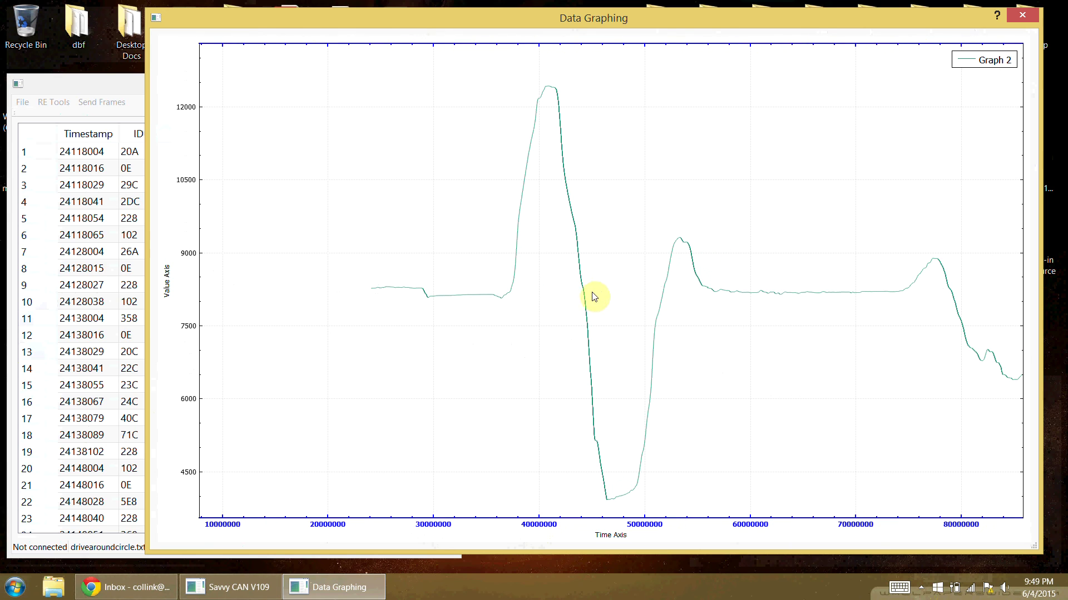
{"action": "left_click", "coordinate": [99, 84]}
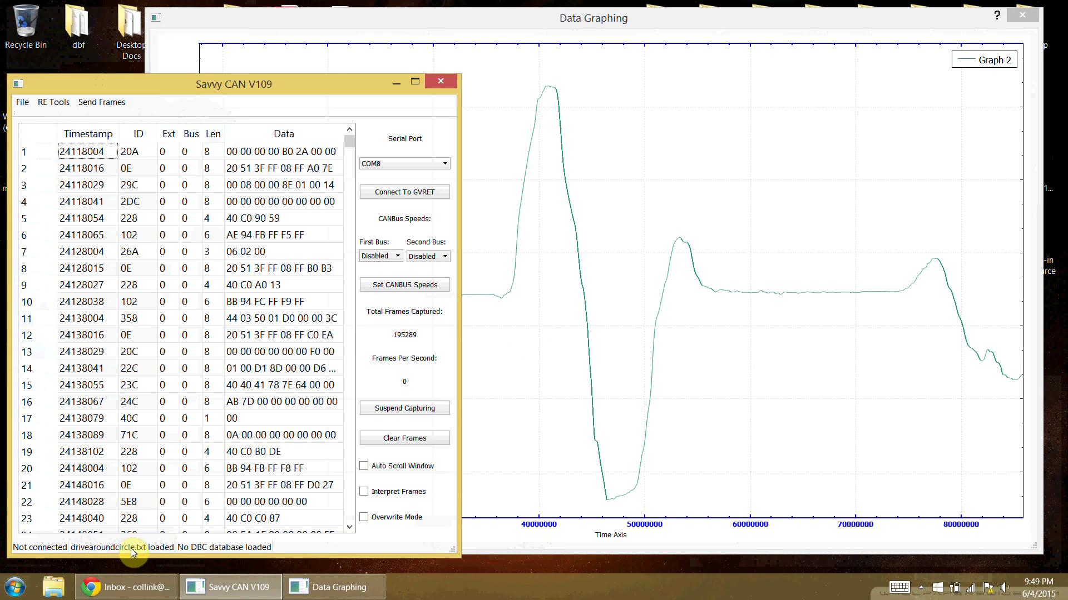
{"action": "left_click", "coordinate": [528, 9]}
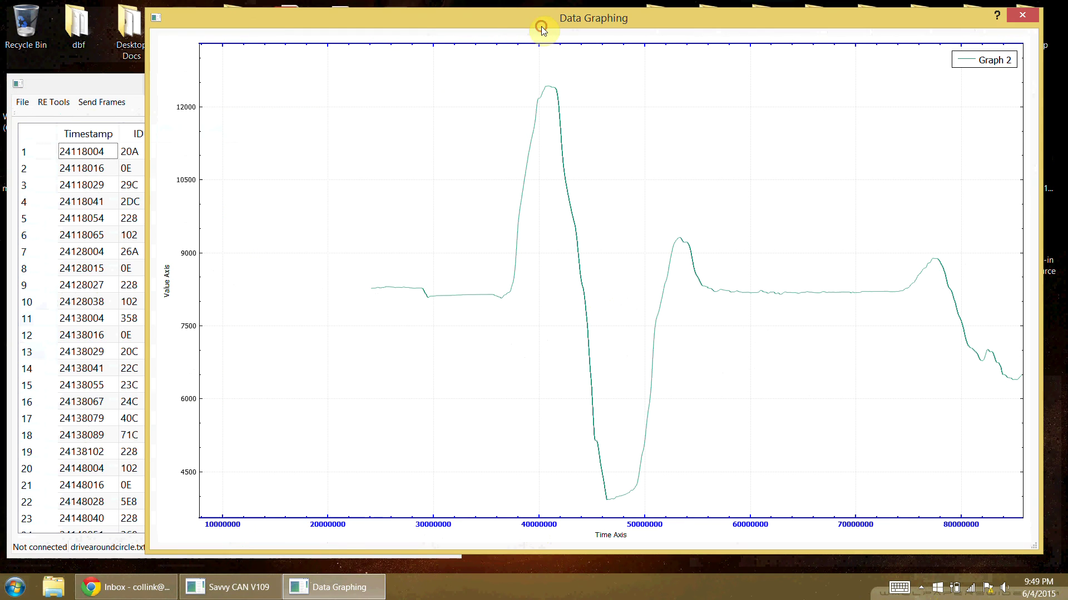
{"action": "left_click_drag", "start_coordinate": [620, 254], "coordinate": [507, 255]}
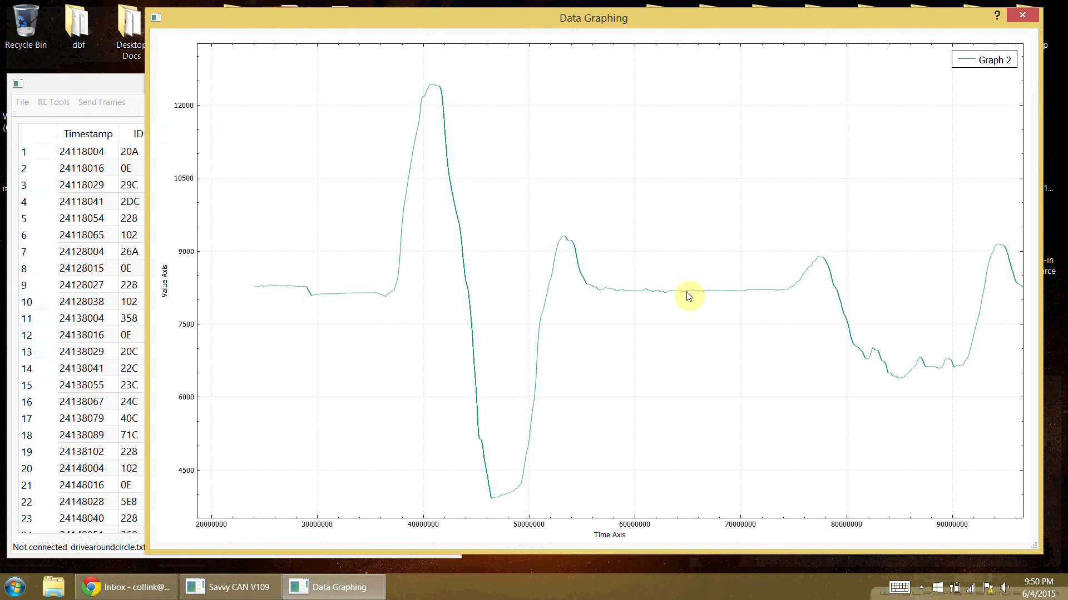
Step: Pan to the end of the combined curve and zoom in on its final flat section to read the resting value
{"action": "left_click_drag", "start_coordinate": [799, 314], "coordinate": [586, 295]}
{"action": "left_click_drag", "start_coordinate": [740, 320], "coordinate": [395, 300]}
{"action": "left_click_drag", "start_coordinate": [624, 322], "coordinate": [393, 367]}
{"action": "scroll", "coordinate": [681, 334], "scroll_direction": "up", "scroll_amount": 3}
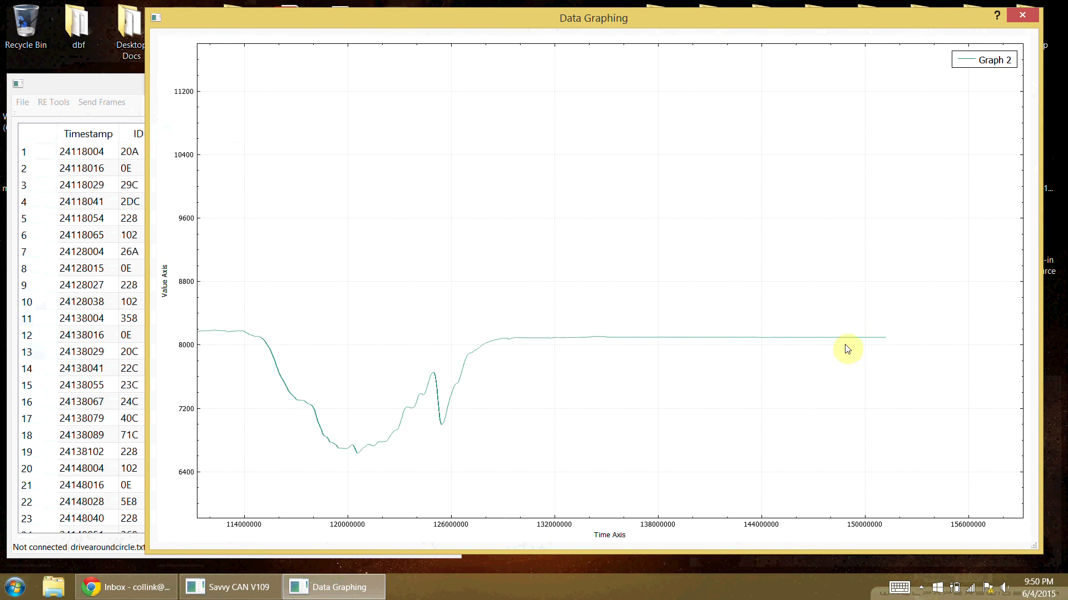
{"action": "scroll", "coordinate": [863, 337], "scroll_direction": "up", "scroll_amount": 1}
{"action": "scroll", "coordinate": [864, 339], "scroll_direction": "up", "scroll_amount": 10}
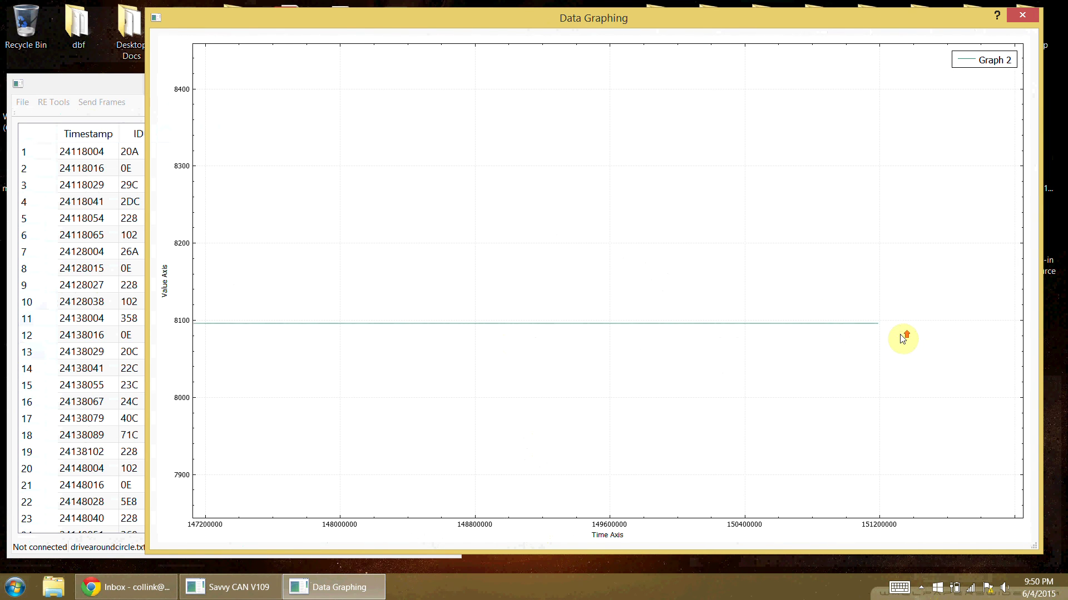
{"action": "scroll", "coordinate": [851, 314], "scroll_direction": "up", "scroll_amount": 8}
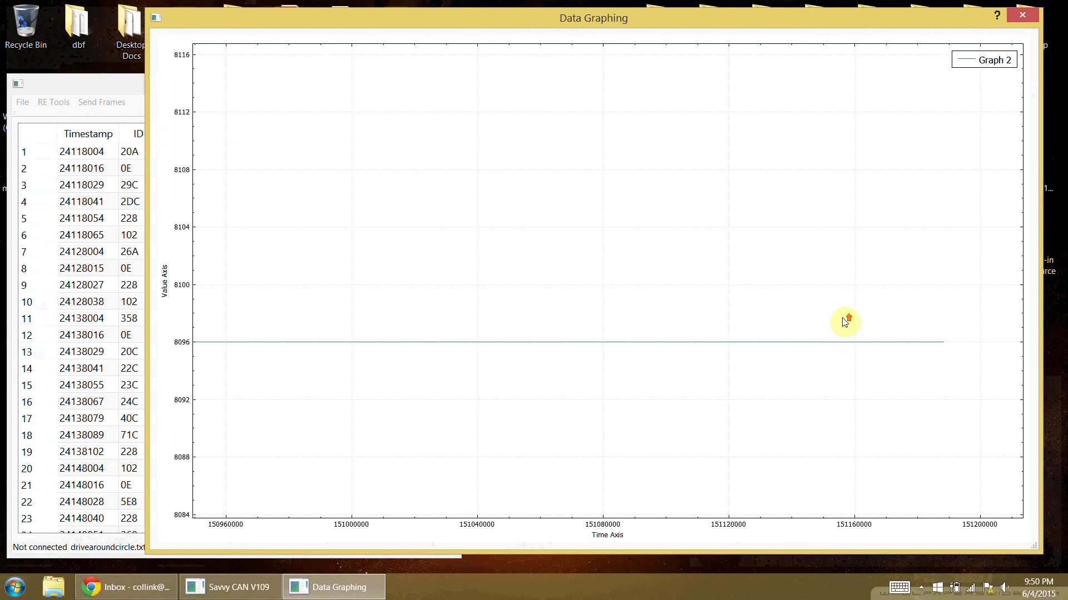
{"action": "scroll", "coordinate": [890, 361], "scroll_direction": "up", "scroll_amount": 1}
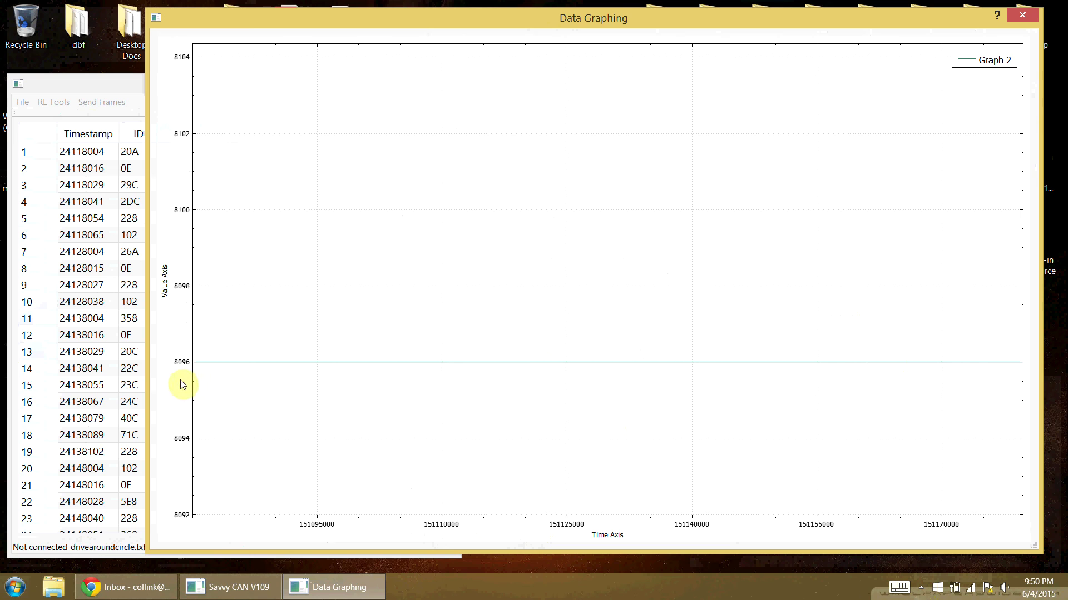
Step: Edit the combined two-byte graph and set its bias to -8096
{"action": "scroll", "coordinate": [348, 281], "scroll_direction": "down", "scroll_amount": 4}
{"action": "scroll", "coordinate": [403, 278], "scroll_direction": "down", "scroll_amount": 3}
{"action": "scroll", "coordinate": [512, 302], "scroll_direction": "down", "scroll_amount": 2}
{"action": "scroll", "coordinate": [528, 309], "scroll_direction": "down", "scroll_amount": 2}
{"action": "scroll", "coordinate": [516, 310], "scroll_direction": "down", "scroll_amount": 4}
{"action": "scroll", "coordinate": [305, 327], "scroll_direction": "down", "scroll_amount": 1}
{"action": "left_click", "coordinate": [651, 284]}
{"action": "right_click", "coordinate": [654, 286]}
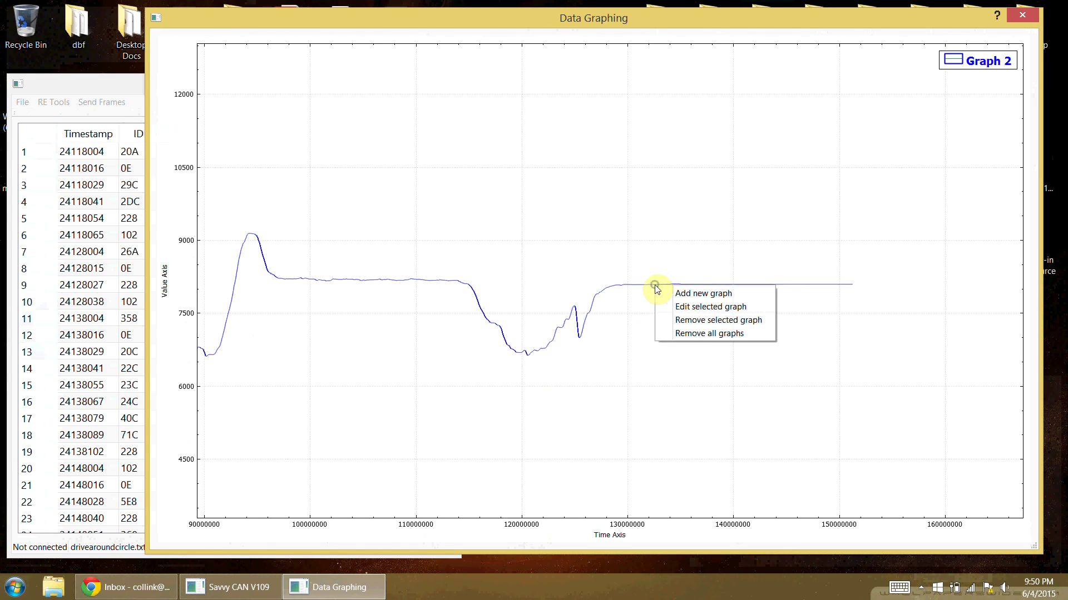
{"action": "left_click", "coordinate": [701, 307]}
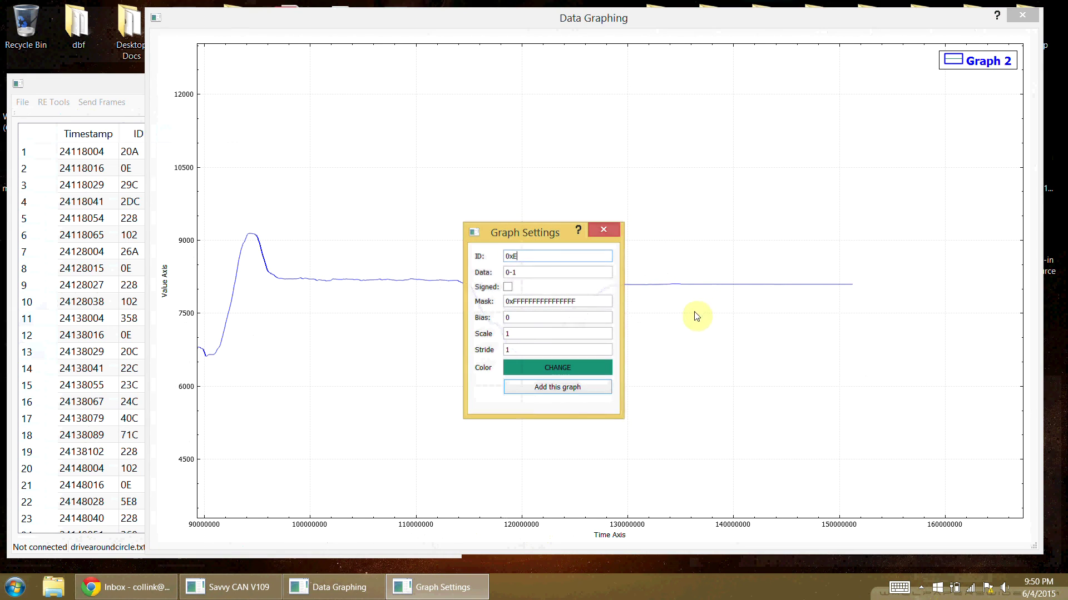
{"action": "double_click", "coordinate": [521, 315]}
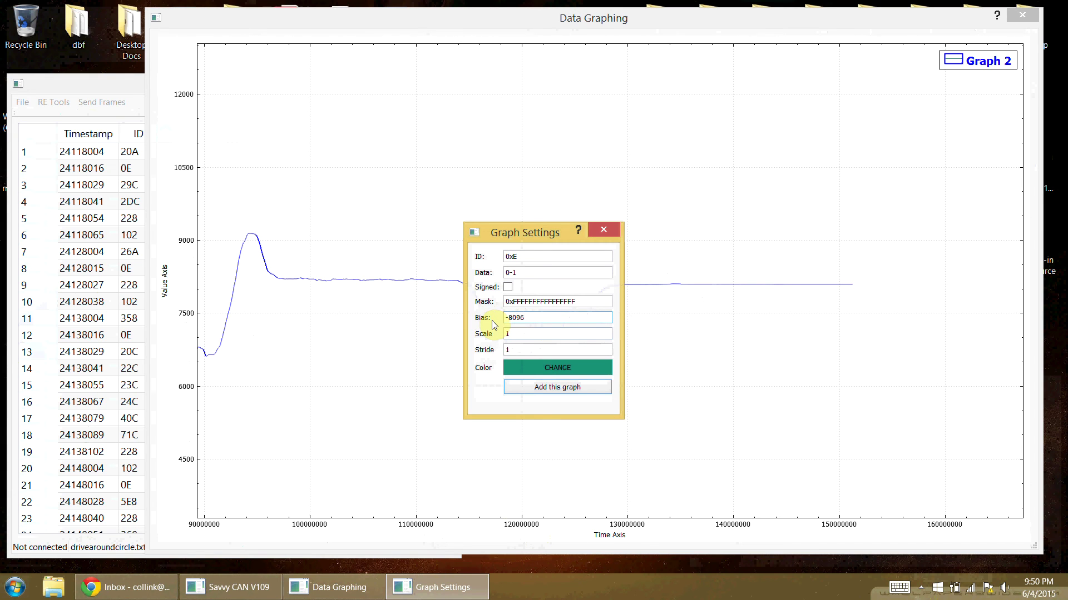
{"action": "key", "text": "Return"}
Step: Review the biased curve from start to end, comparing its flat sections and swings with the zero line
{"action": "scroll", "coordinate": [436, 316], "scroll_direction": "up", "scroll_amount": 9}
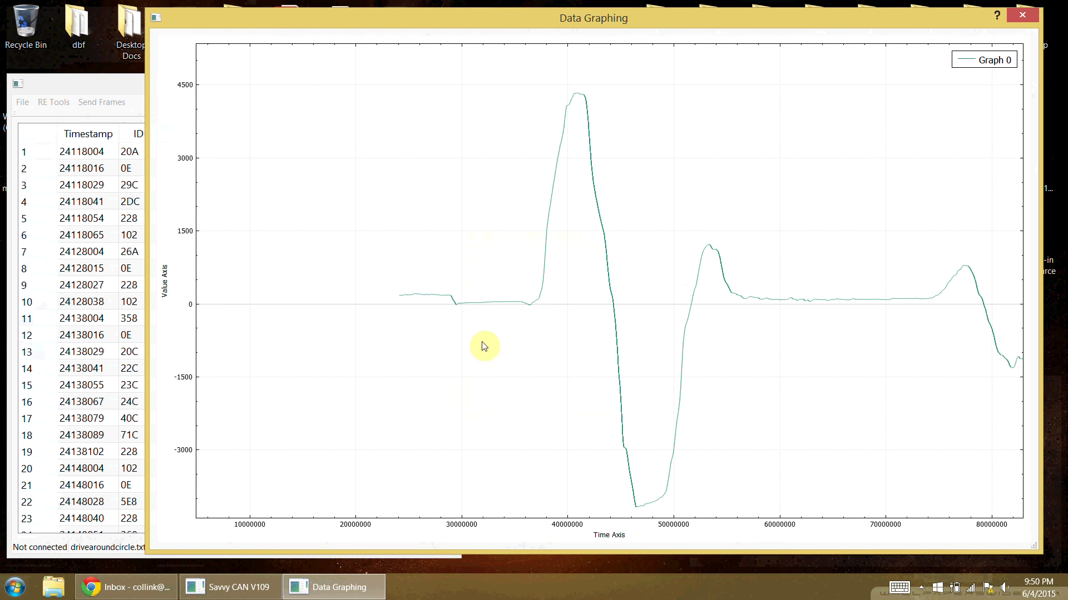
{"action": "scroll", "coordinate": [501, 316], "scroll_direction": "down", "scroll_amount": 2}
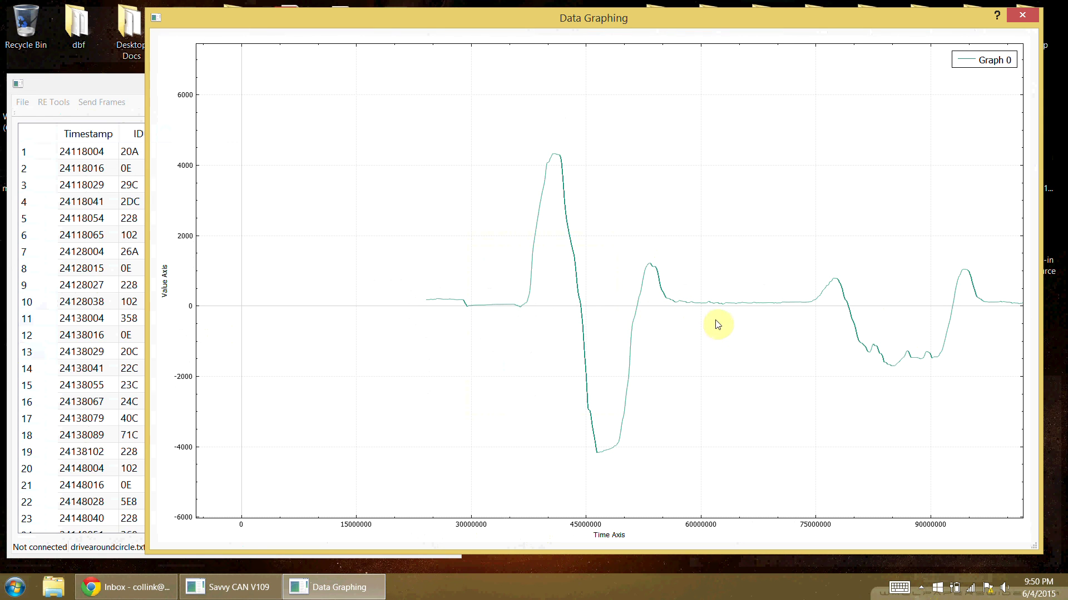
{"action": "left_click_drag", "start_coordinate": [751, 311], "coordinate": [496, 308]}
{"action": "left_click_drag", "start_coordinate": [806, 336], "coordinate": [593, 320]}
{"action": "left_click_drag", "start_coordinate": [763, 334], "coordinate": [706, 295]}
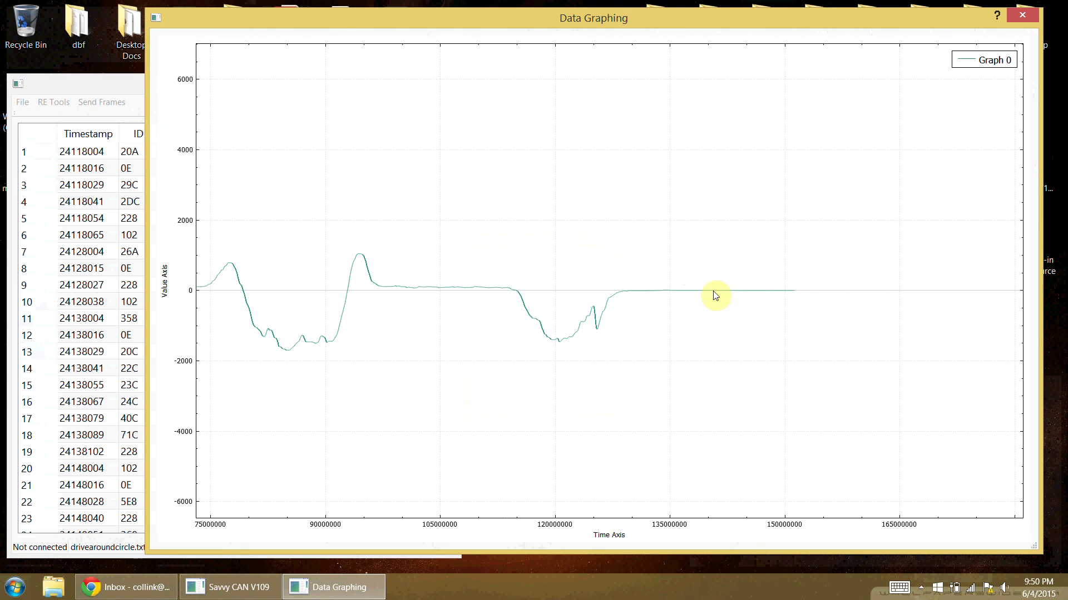
{"action": "left_click_drag", "start_coordinate": [459, 332], "coordinate": [756, 324]}
{"action": "left_click_drag", "start_coordinate": [445, 304], "coordinate": [664, 317]}
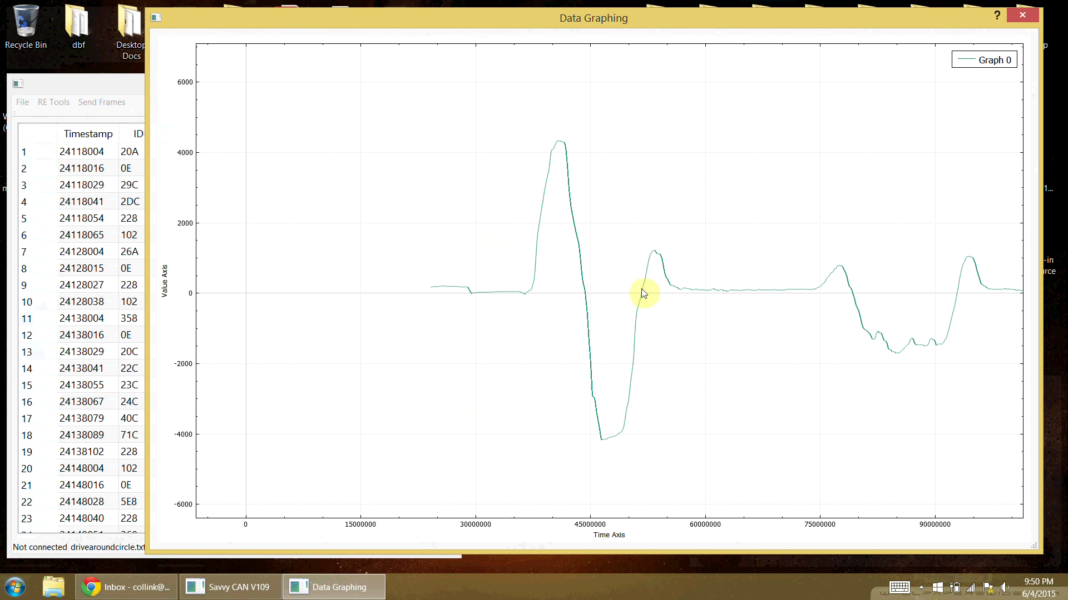
{"action": "left_click_drag", "start_coordinate": [918, 358], "coordinate": [584, 362]}
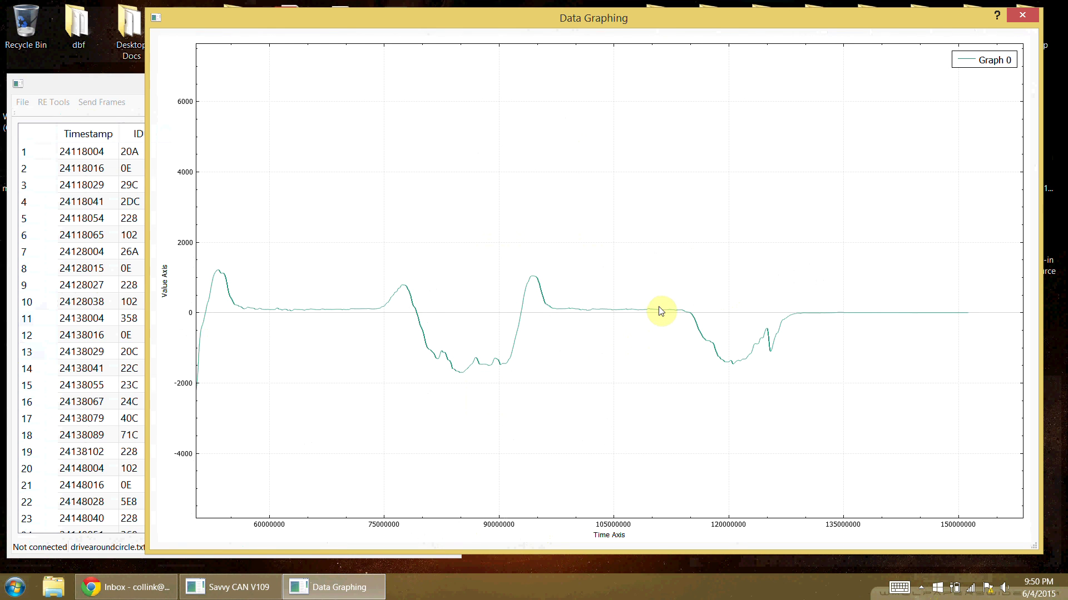
{"action": "scroll", "coordinate": [656, 327], "scroll_direction": "down", "scroll_amount": 2}
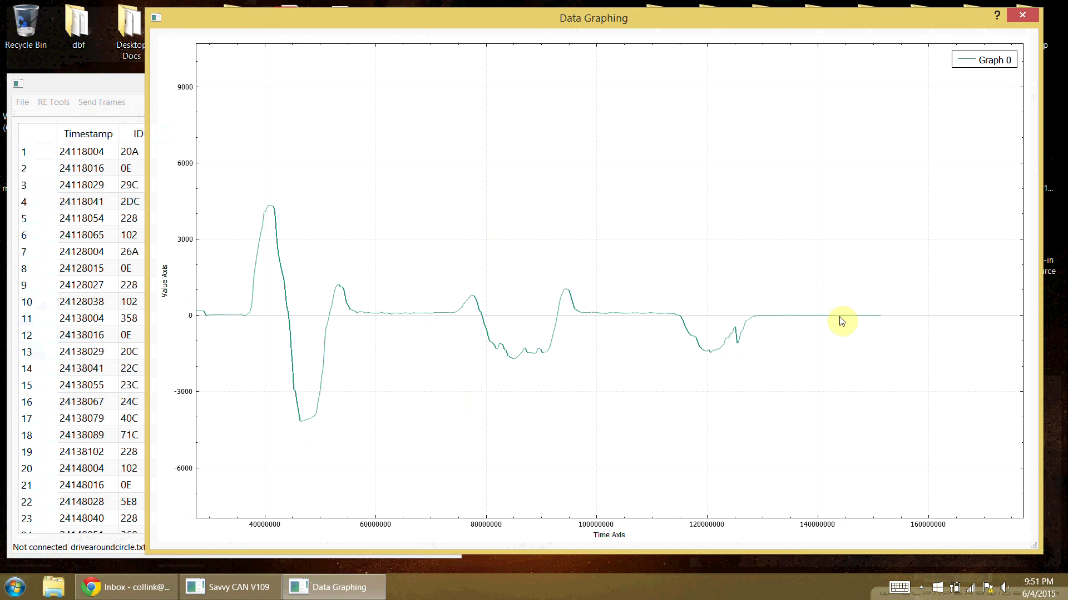
{"action": "left_click_drag", "start_coordinate": [387, 313], "coordinate": [696, 314]}
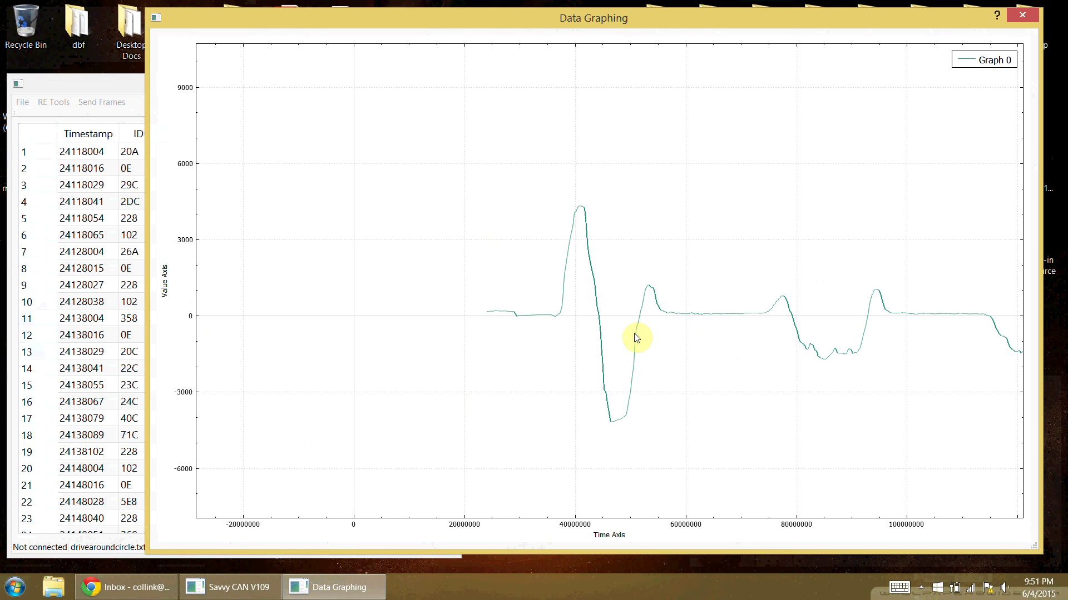
{"action": "mouse_move", "coordinate": [718, 336]}
{"action": "left_mouse_down"}
{"action": "mouse_move", "coordinate": [651, 330]}
{"action": "mouse_move", "coordinate": [548, 369]}
{"action": "mouse_move", "coordinate": [443, 323]}
{"action": "left_mouse_up"}
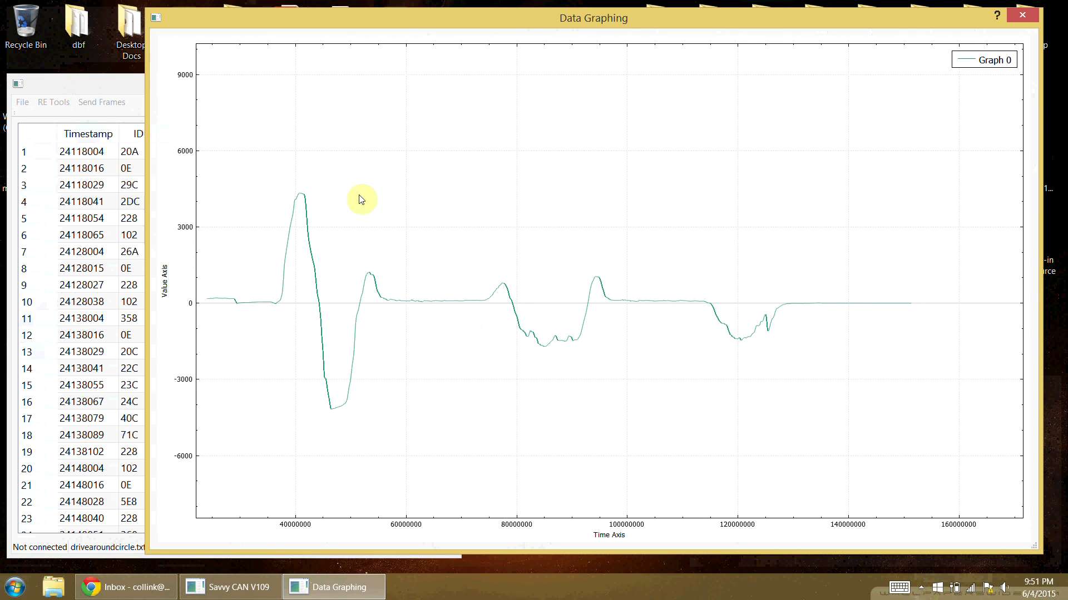
Step: Zoom in on the biased curve's highest peak to read its maximum value
{"action": "scroll", "coordinate": [288, 192], "scroll_direction": "up", "scroll_amount": 4}
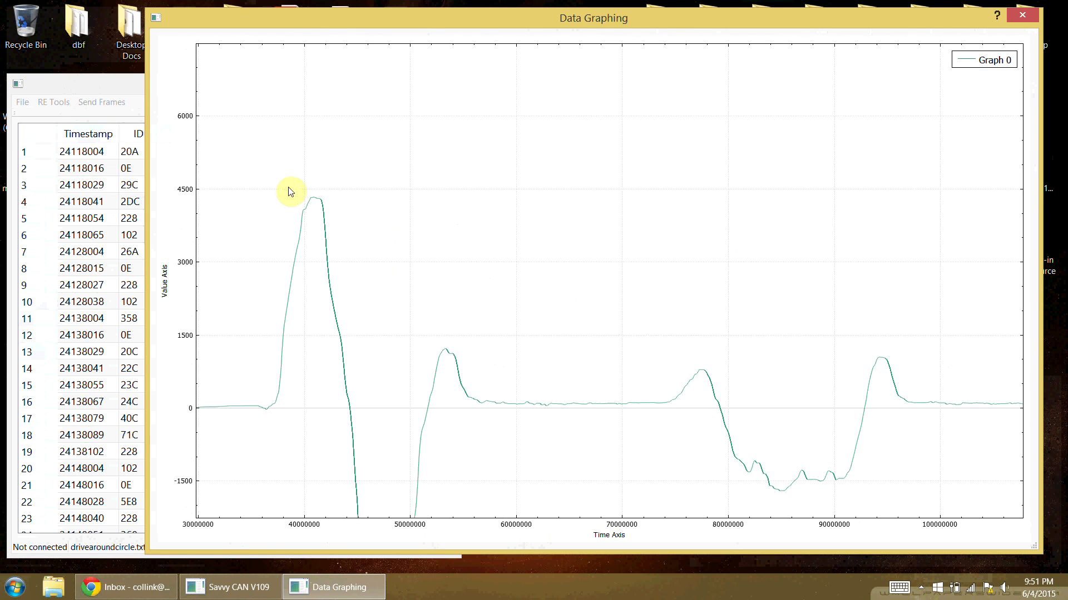
{"action": "scroll", "coordinate": [292, 188], "scroll_direction": "up", "scroll_amount": 2}
{"action": "scroll", "coordinate": [384, 261], "scroll_direction": "up", "scroll_amount": 5}
{"action": "scroll", "coordinate": [374, 275], "scroll_direction": "up", "scroll_amount": 4}
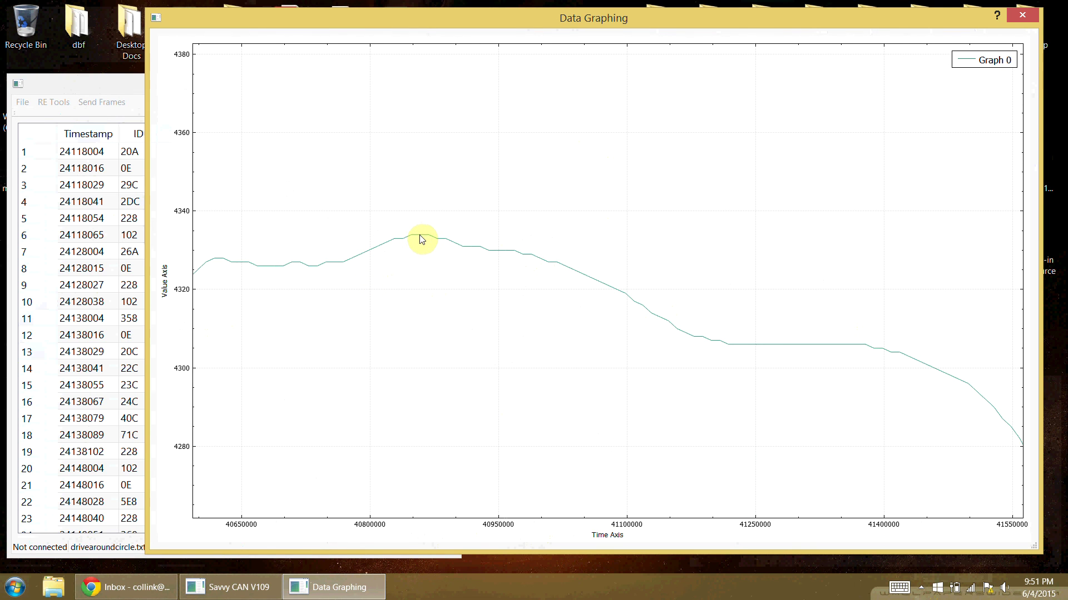
Step: Zoom in on the curve's lowest point to read its minimum value, and return to an overview of the whole curve
{"action": "scroll", "coordinate": [410, 203], "scroll_direction": "down", "scroll_amount": 6}
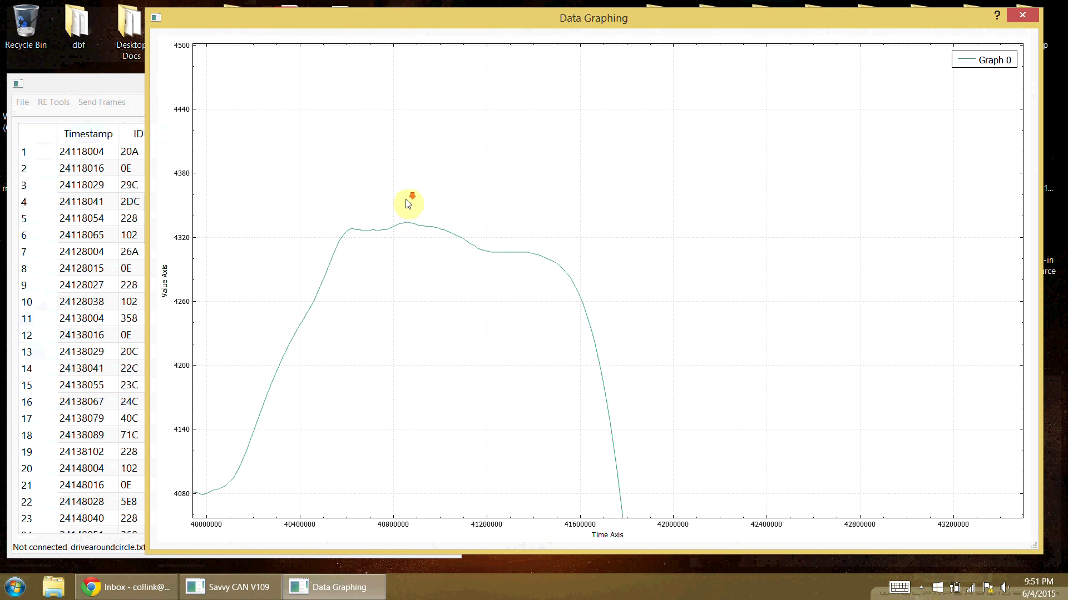
{"action": "scroll", "coordinate": [405, 277], "scroll_direction": "down", "scroll_amount": 2}
{"action": "scroll", "coordinate": [441, 343], "scroll_direction": "up", "scroll_amount": 8}
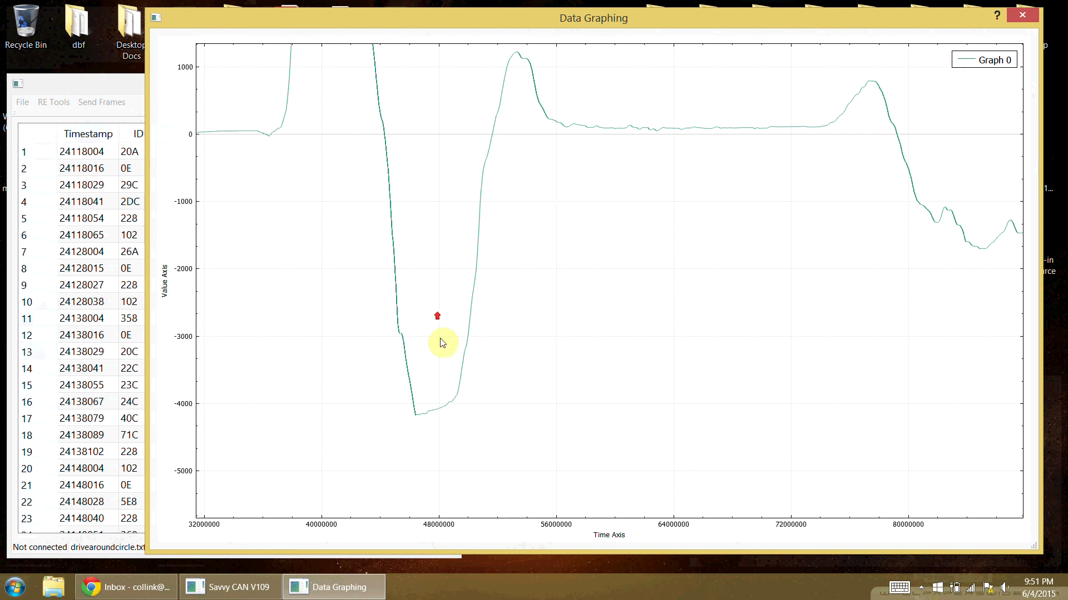
{"action": "scroll", "coordinate": [366, 404], "scroll_direction": "up", "scroll_amount": 5}
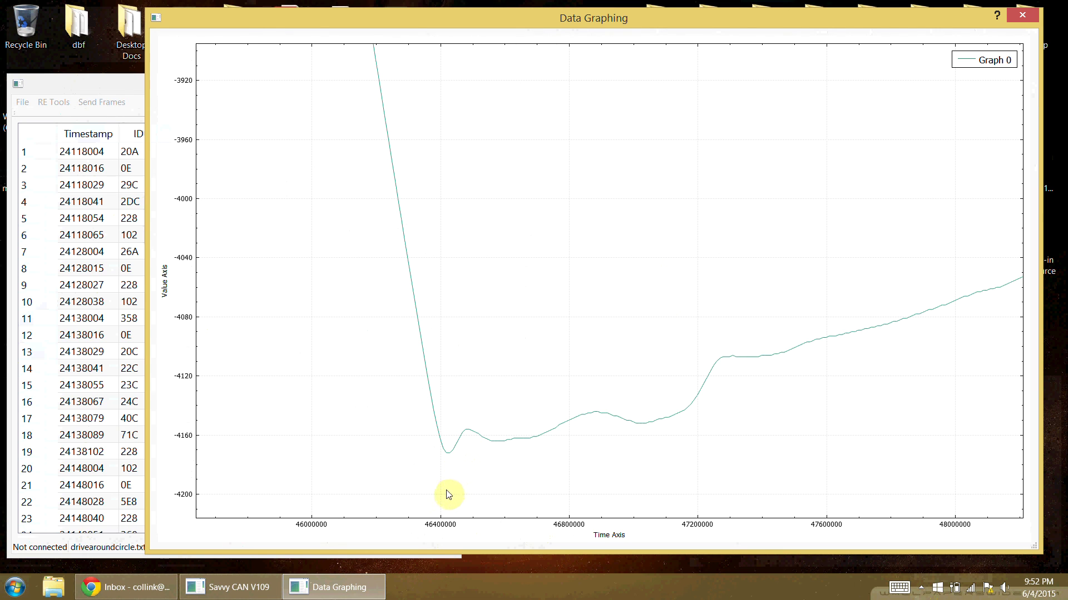
{"action": "scroll", "coordinate": [466, 327], "scroll_direction": "down", "scroll_amount": 4}
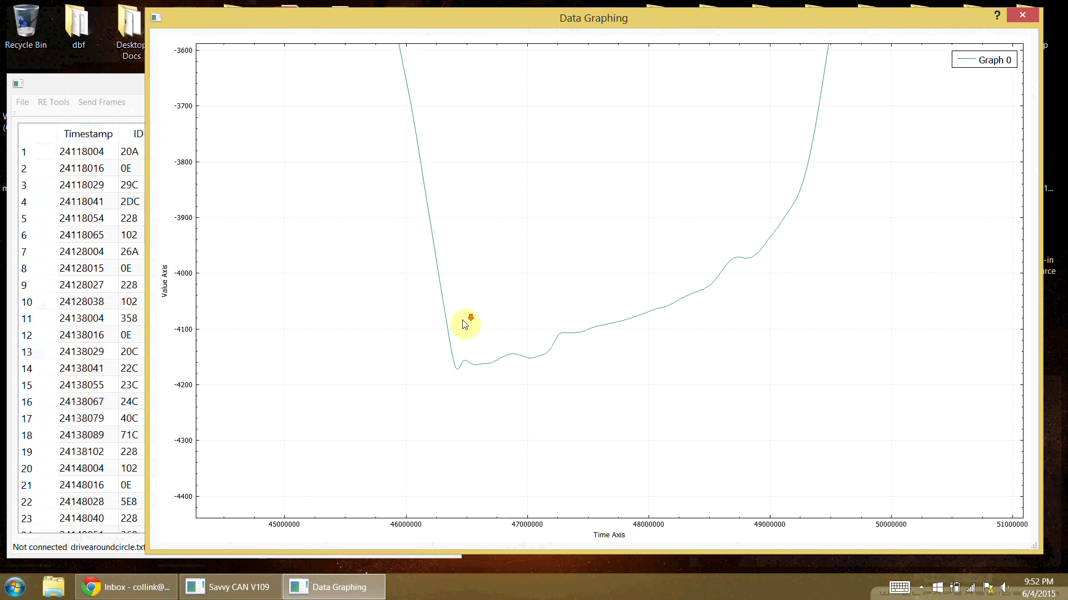
{"action": "scroll", "coordinate": [466, 331], "scroll_direction": "down", "scroll_amount": 5}
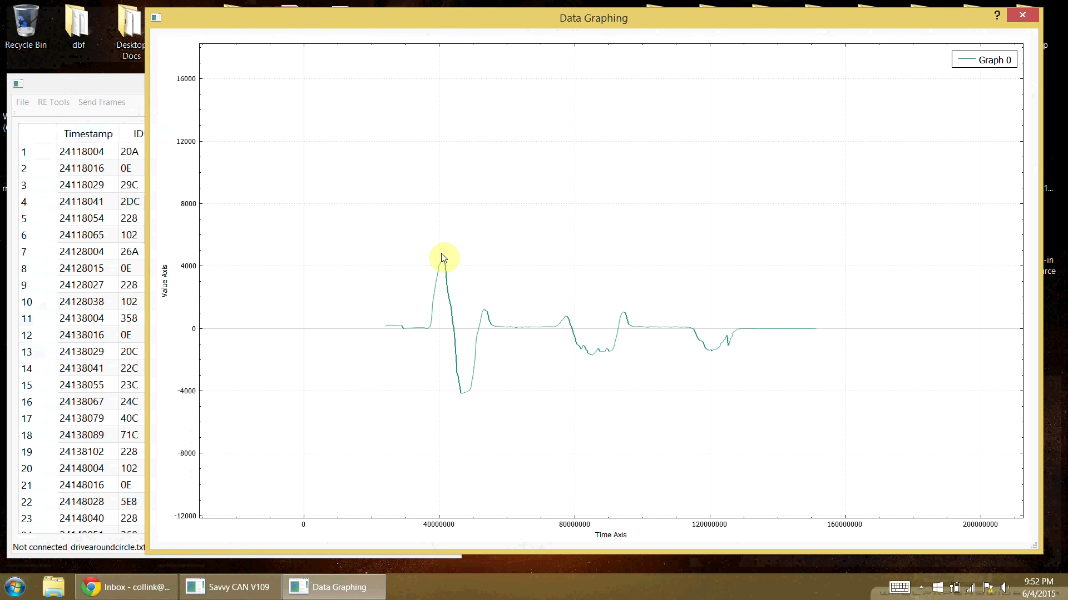
{"action": "scroll", "coordinate": [468, 357], "scroll_direction": "up", "scroll_amount": 3}
{"action": "scroll", "coordinate": [469, 357], "scroll_direction": "down", "scroll_amount": 2}
{"action": "left_click_drag", "start_coordinate": [695, 350], "coordinate": [558, 354]}
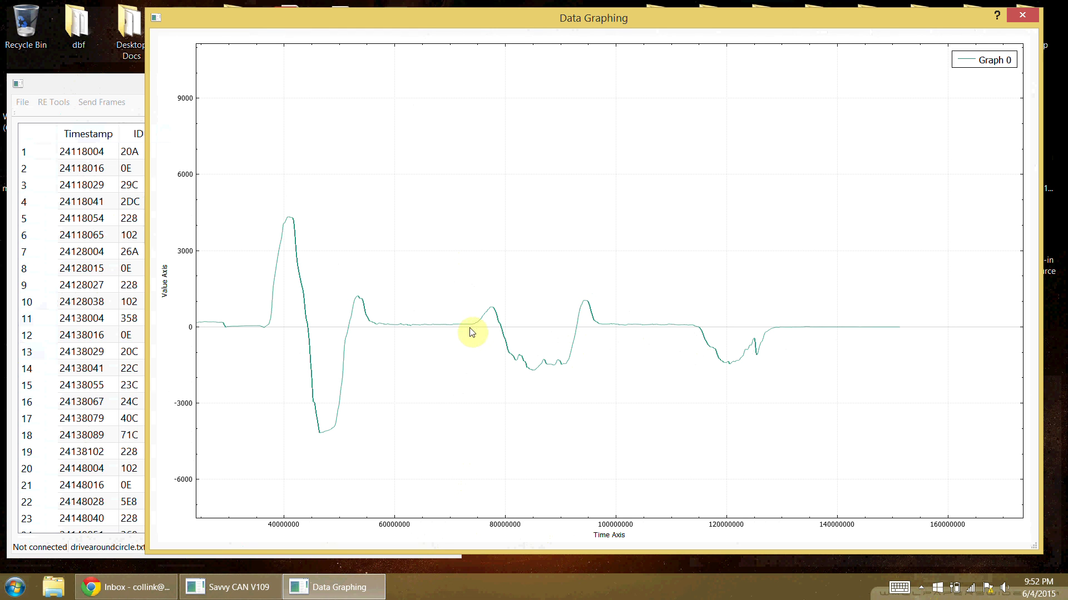
Step: Examine the highest peak against the value axis once more, and bring the full curve back into view
{"action": "scroll", "coordinate": [264, 199], "scroll_direction": "up", "scroll_amount": 1}
{"action": "scroll", "coordinate": [265, 198], "scroll_direction": "up", "scroll_amount": 1}
{"action": "scroll", "coordinate": [291, 219], "scroll_direction": "up", "scroll_amount": 1}
{"action": "scroll", "coordinate": [431, 327], "scroll_direction": "up", "scroll_amount": 3}
{"action": "scroll", "coordinate": [430, 250], "scroll_direction": "up", "scroll_amount": 1}
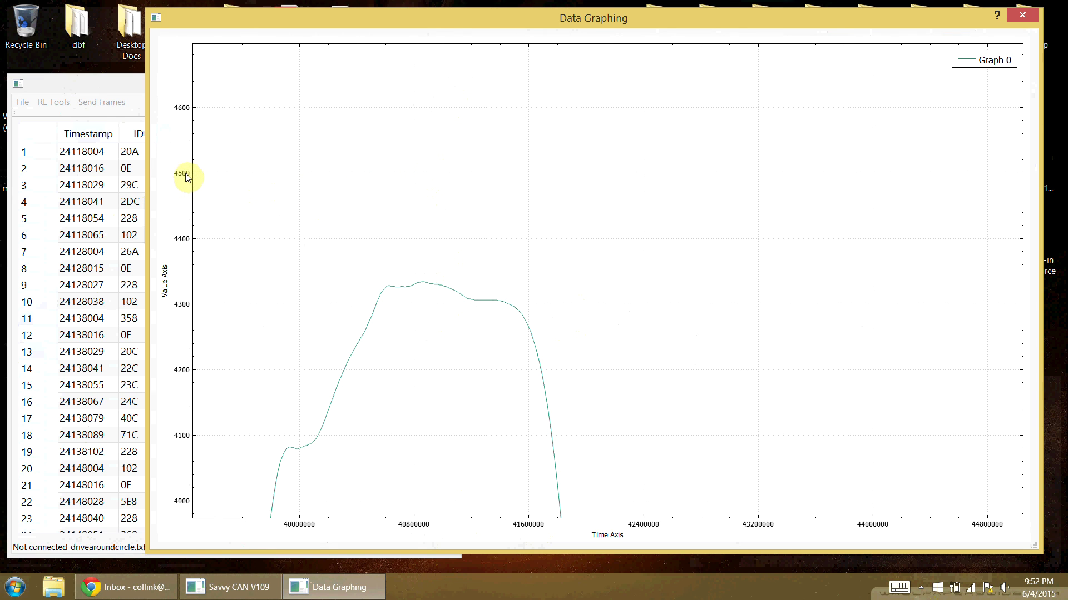
{"action": "scroll", "coordinate": [431, 234], "scroll_direction": "down", "scroll_amount": 4}
{"action": "scroll", "coordinate": [432, 236], "scroll_direction": "down", "scroll_amount": 3}
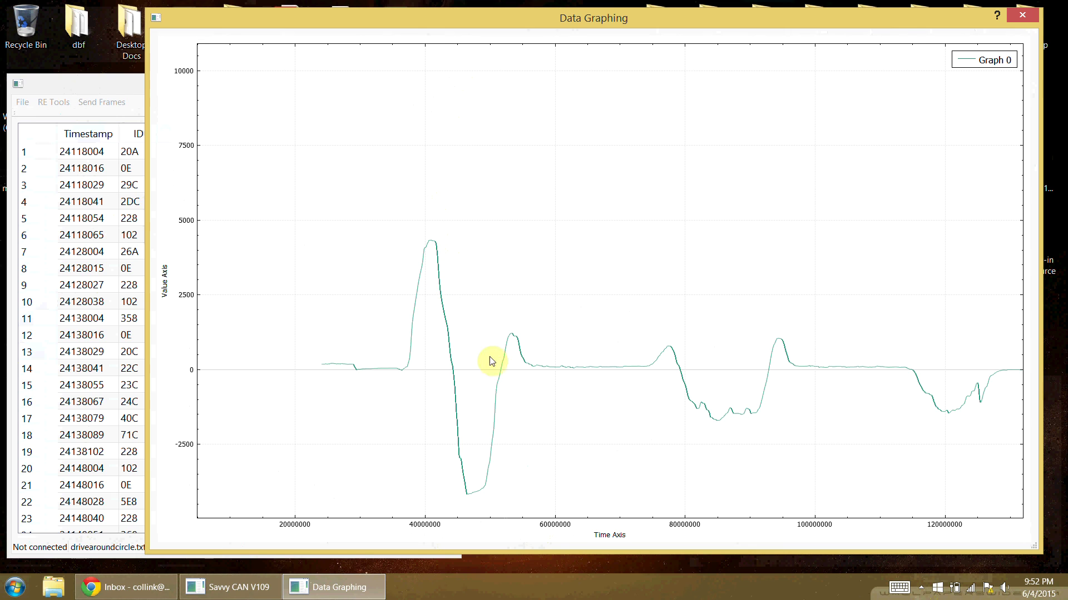
{"action": "left_click_drag", "start_coordinate": [504, 387], "coordinate": [490, 318]}
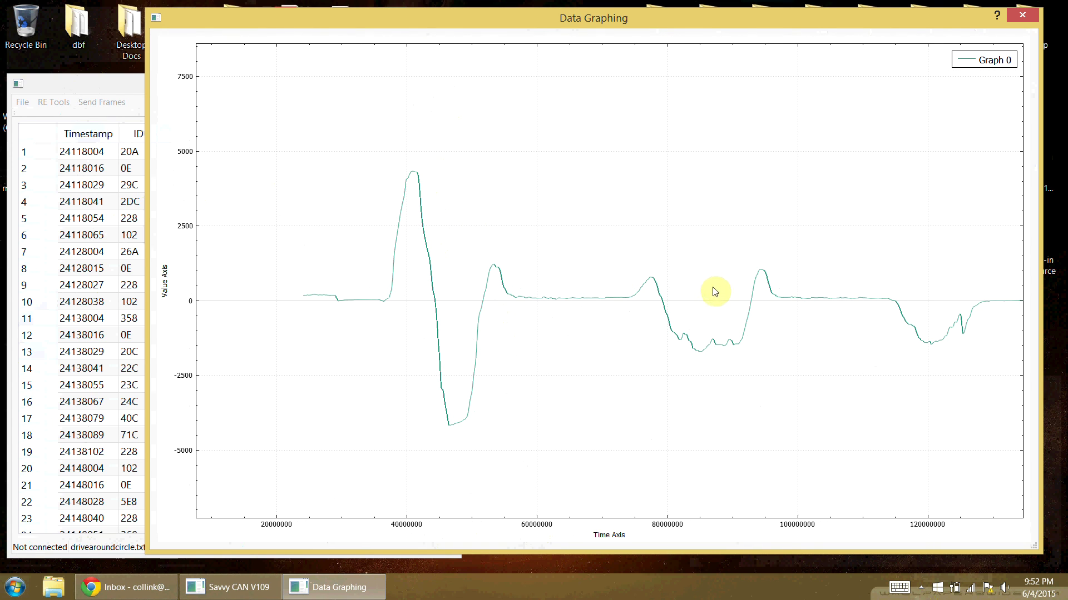
{"action": "left_click_drag", "start_coordinate": [724, 289], "coordinate": [617, 315]}
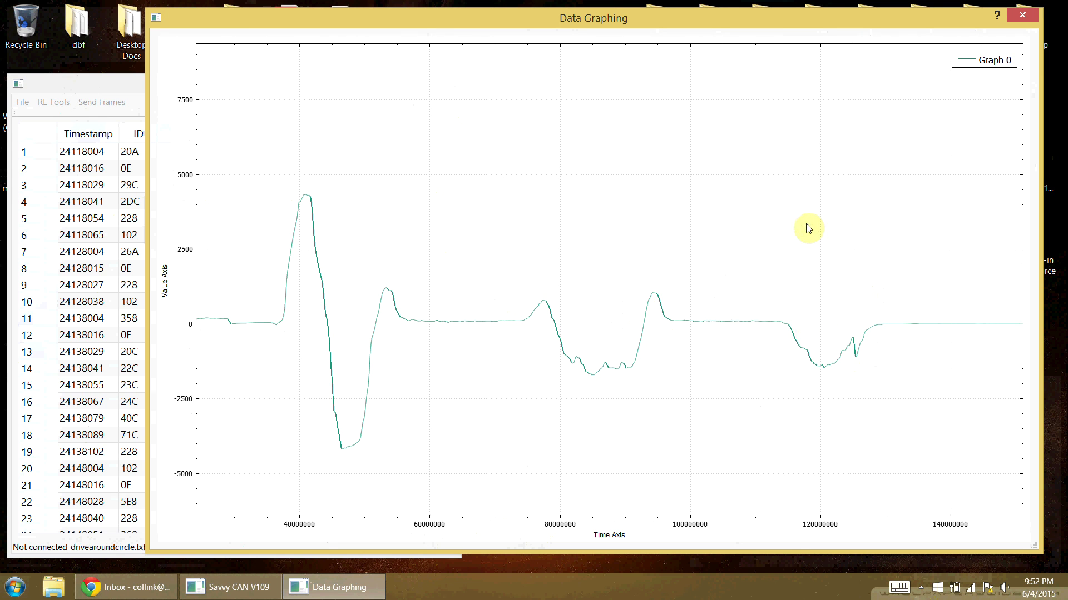
Step: Close the graphing window and open the custom frame sender
{"action": "left_click", "coordinate": [1023, 17]}
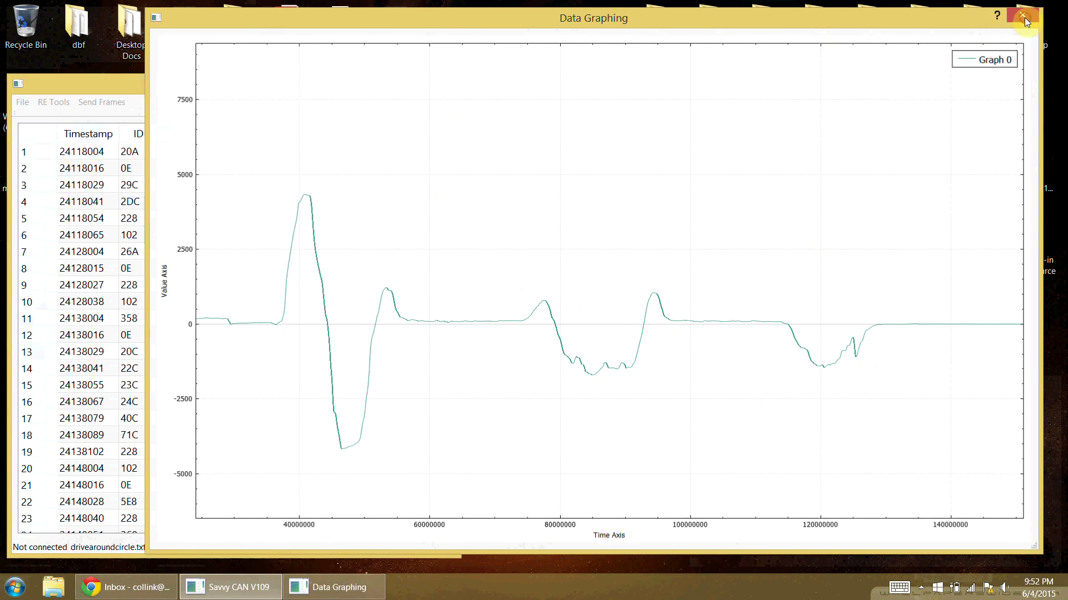
{"action": "left_click", "coordinate": [61, 103]}
{"action": "mouse_move", "coordinate": [94, 103]}
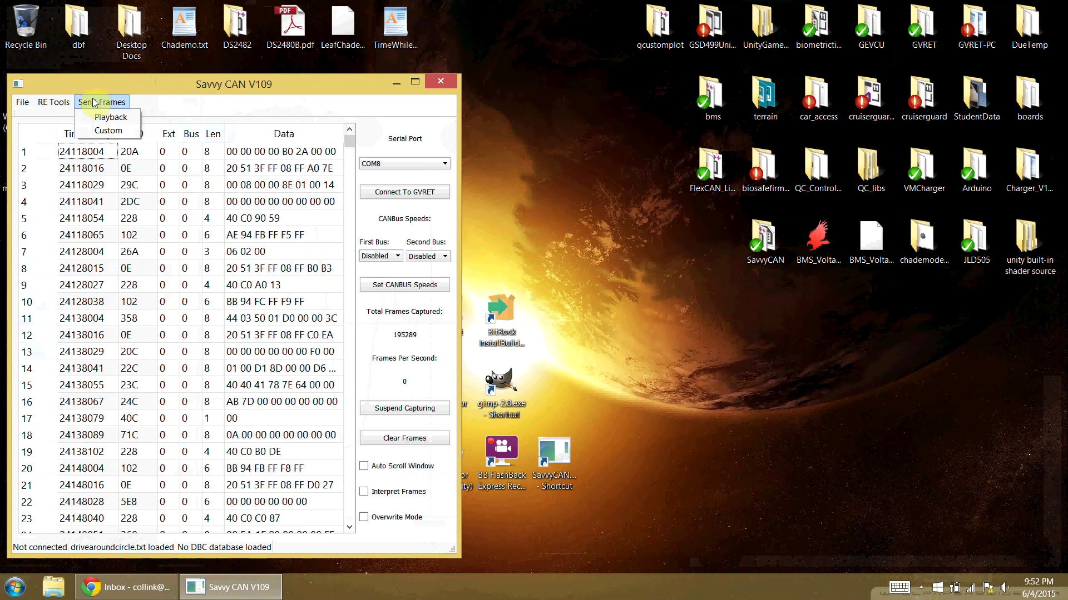
{"action": "left_click", "coordinate": [105, 131]}
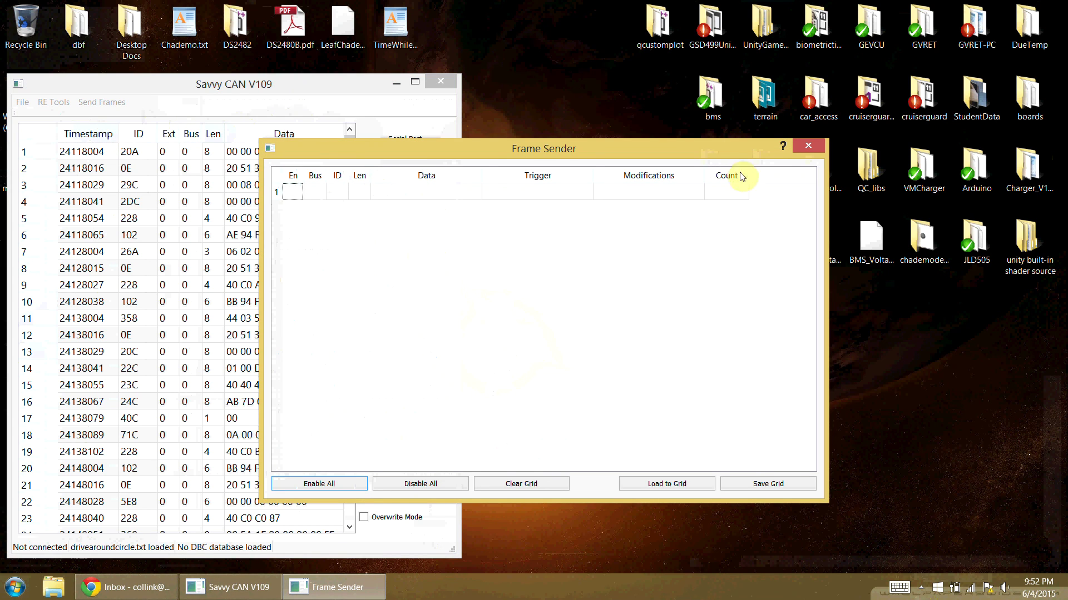
Step: Close the custom frame sender and move the main window away from the desktop's edge toward the middle
{"action": "left_click", "coordinate": [808, 148]}
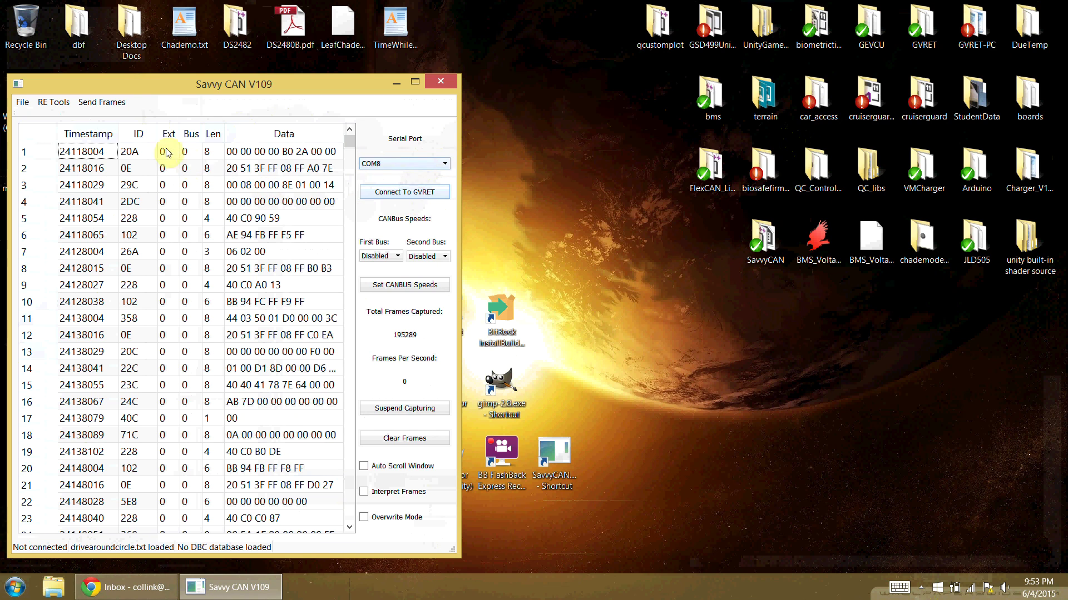
{"action": "left_click", "coordinate": [92, 106]}
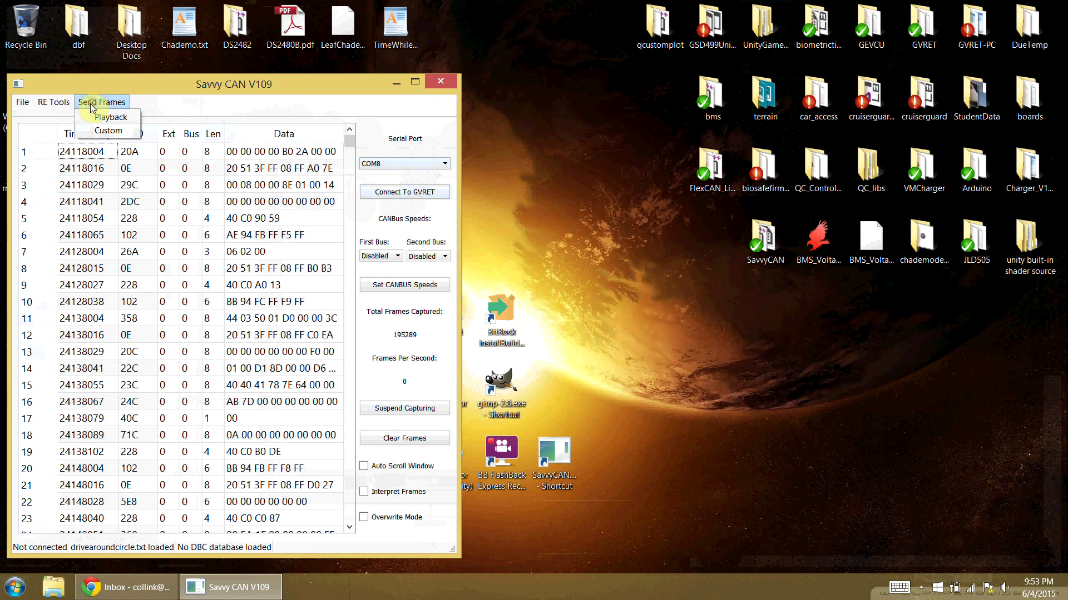
{"action": "mouse_move", "coordinate": [53, 102]}
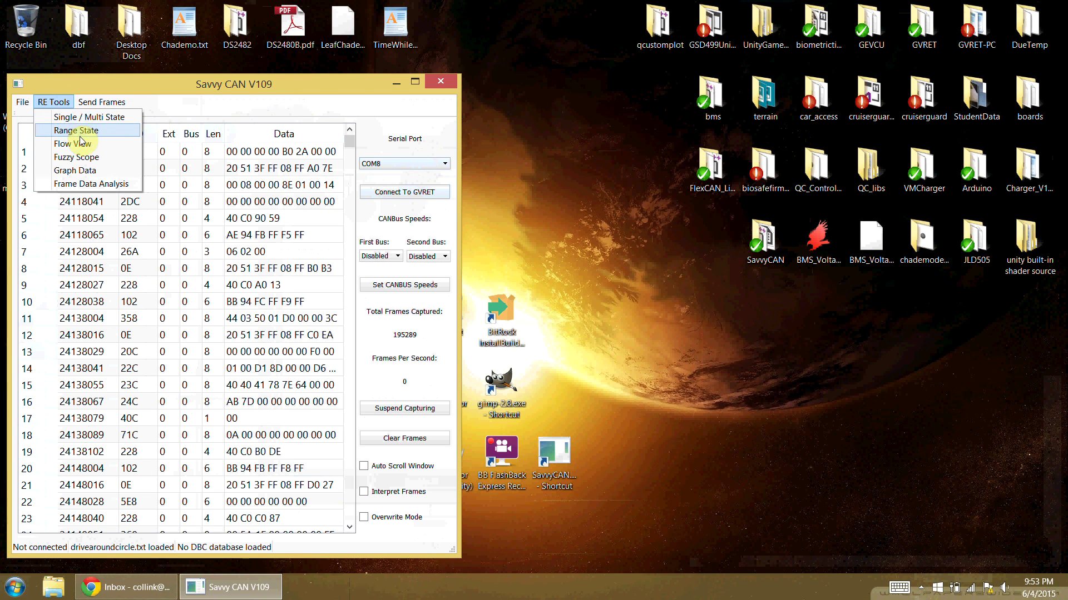
{"action": "mouse_move", "coordinate": [21, 105]}
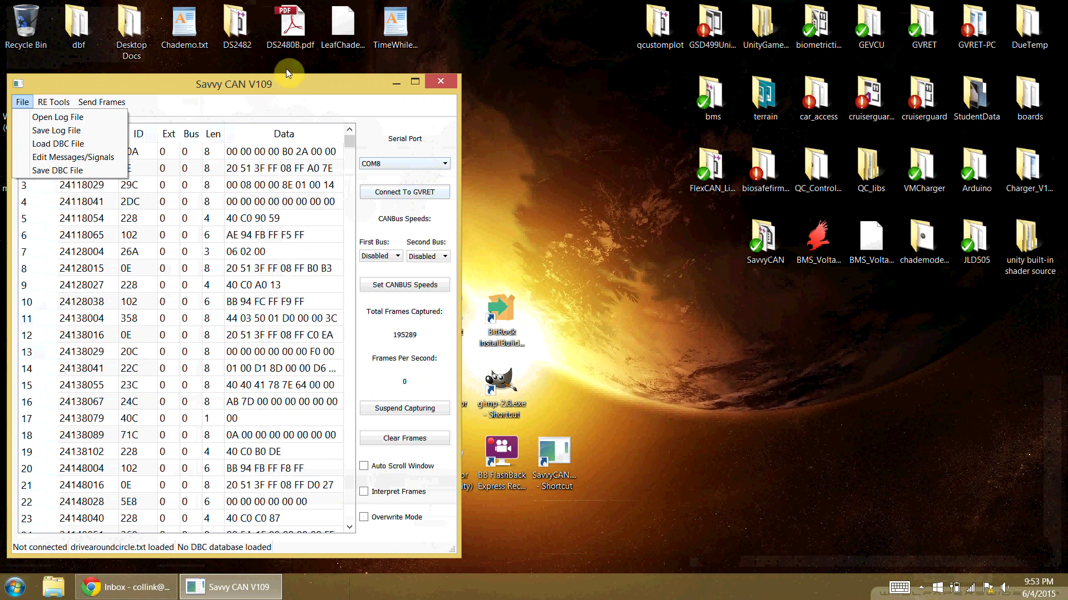
{"action": "left_click", "coordinate": [288, 82]}
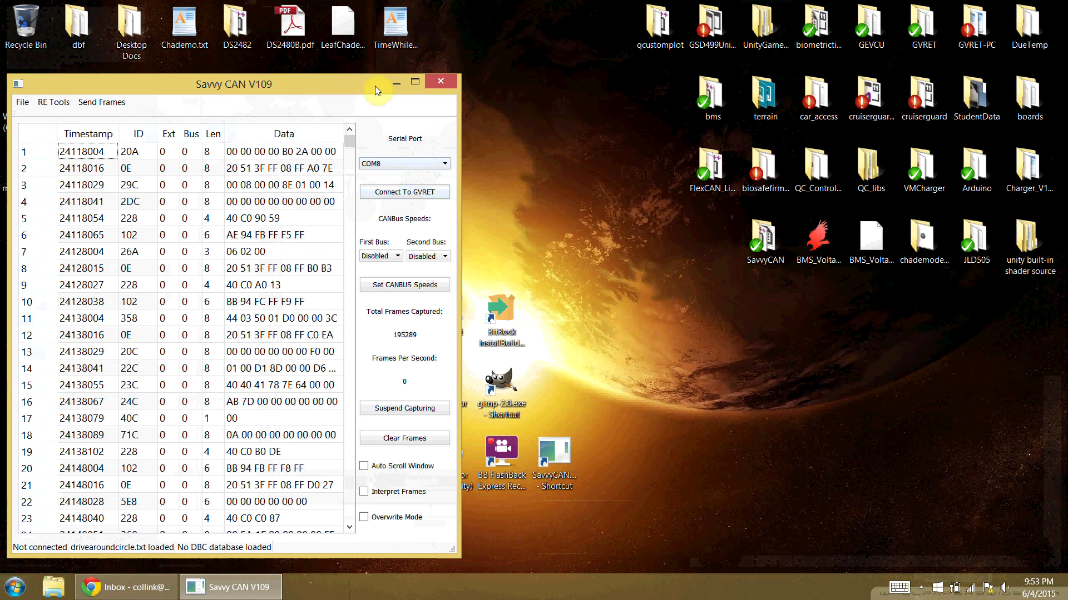
{"action": "left_click_drag", "start_coordinate": [319, 82], "coordinate": [499, 41]}
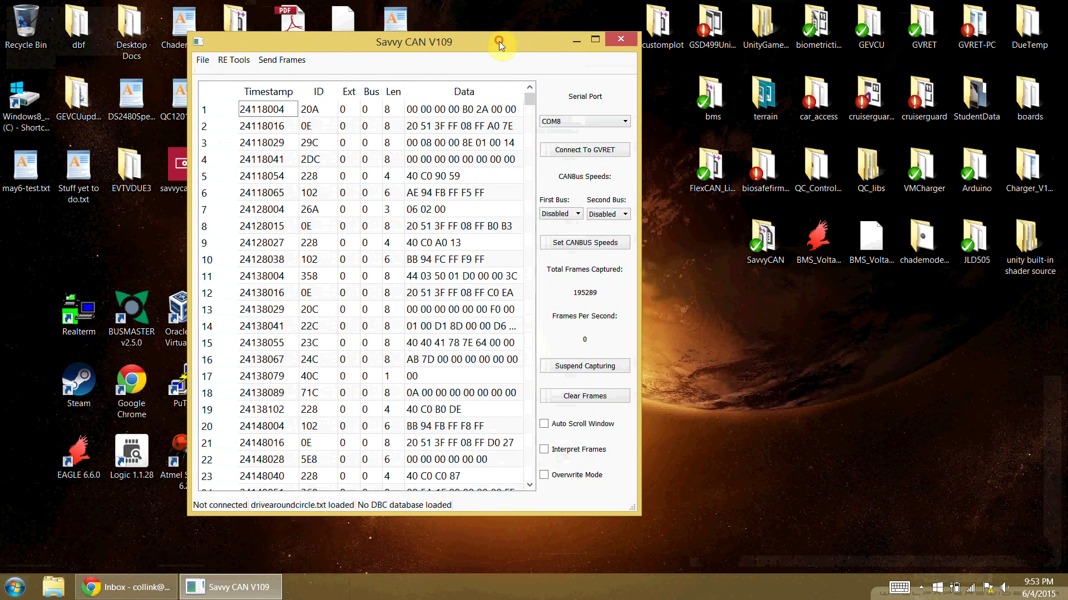
{"action": "left_click", "coordinate": [900, 589]}
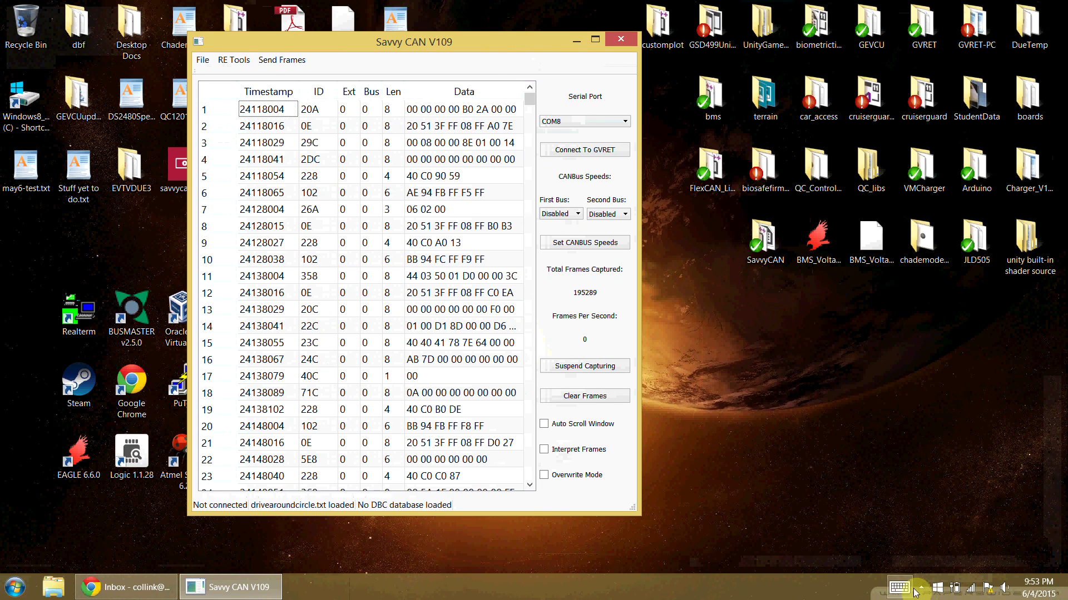
{"action": "left_click", "coordinate": [920, 587]}
{"action": "right_click", "coordinate": [900, 521]}
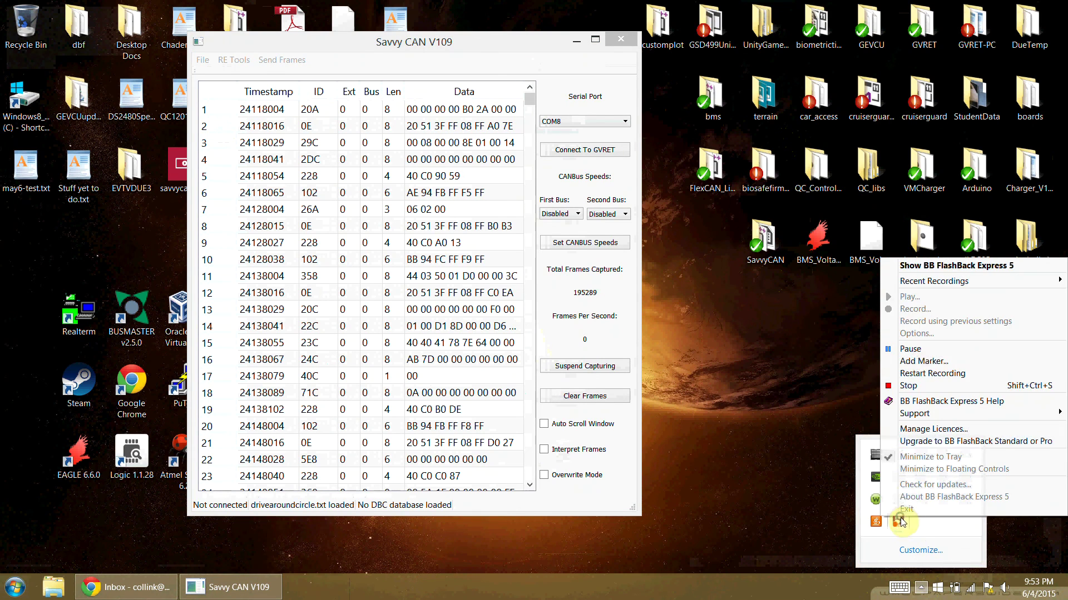